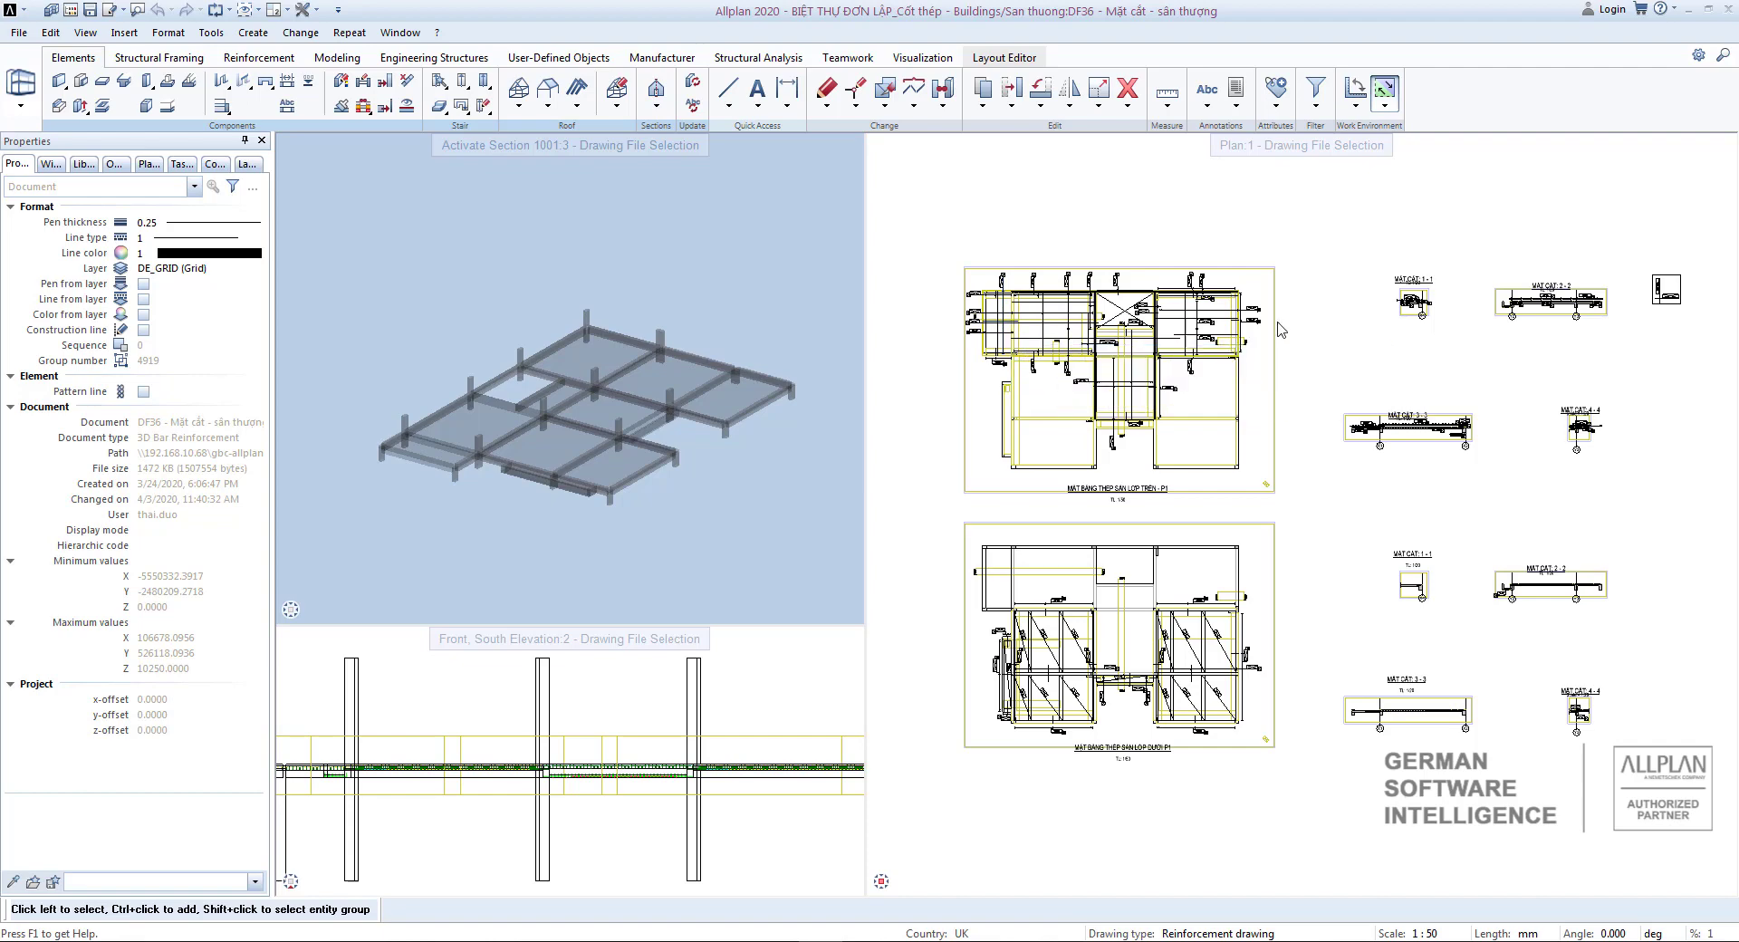
Switch to the Layout Editor and open the project's layout structure with layout 31 active.
{"action": "left_click", "coordinate": [1010, 58]}
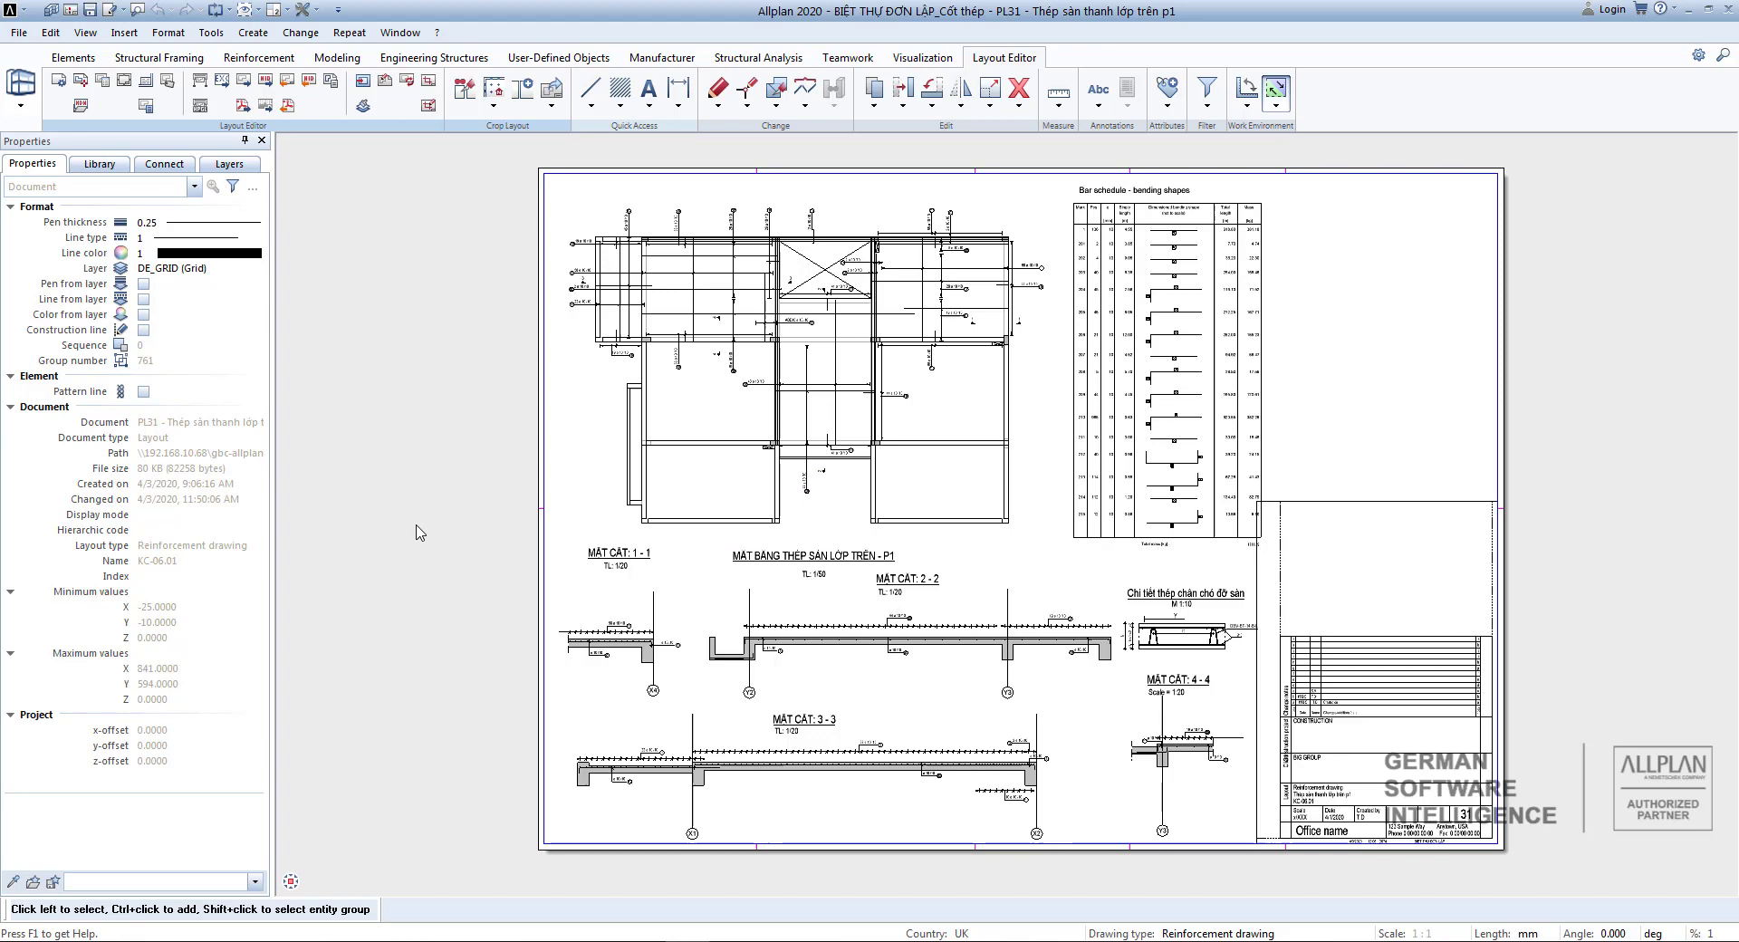
{"action": "key", "text": "F2"}
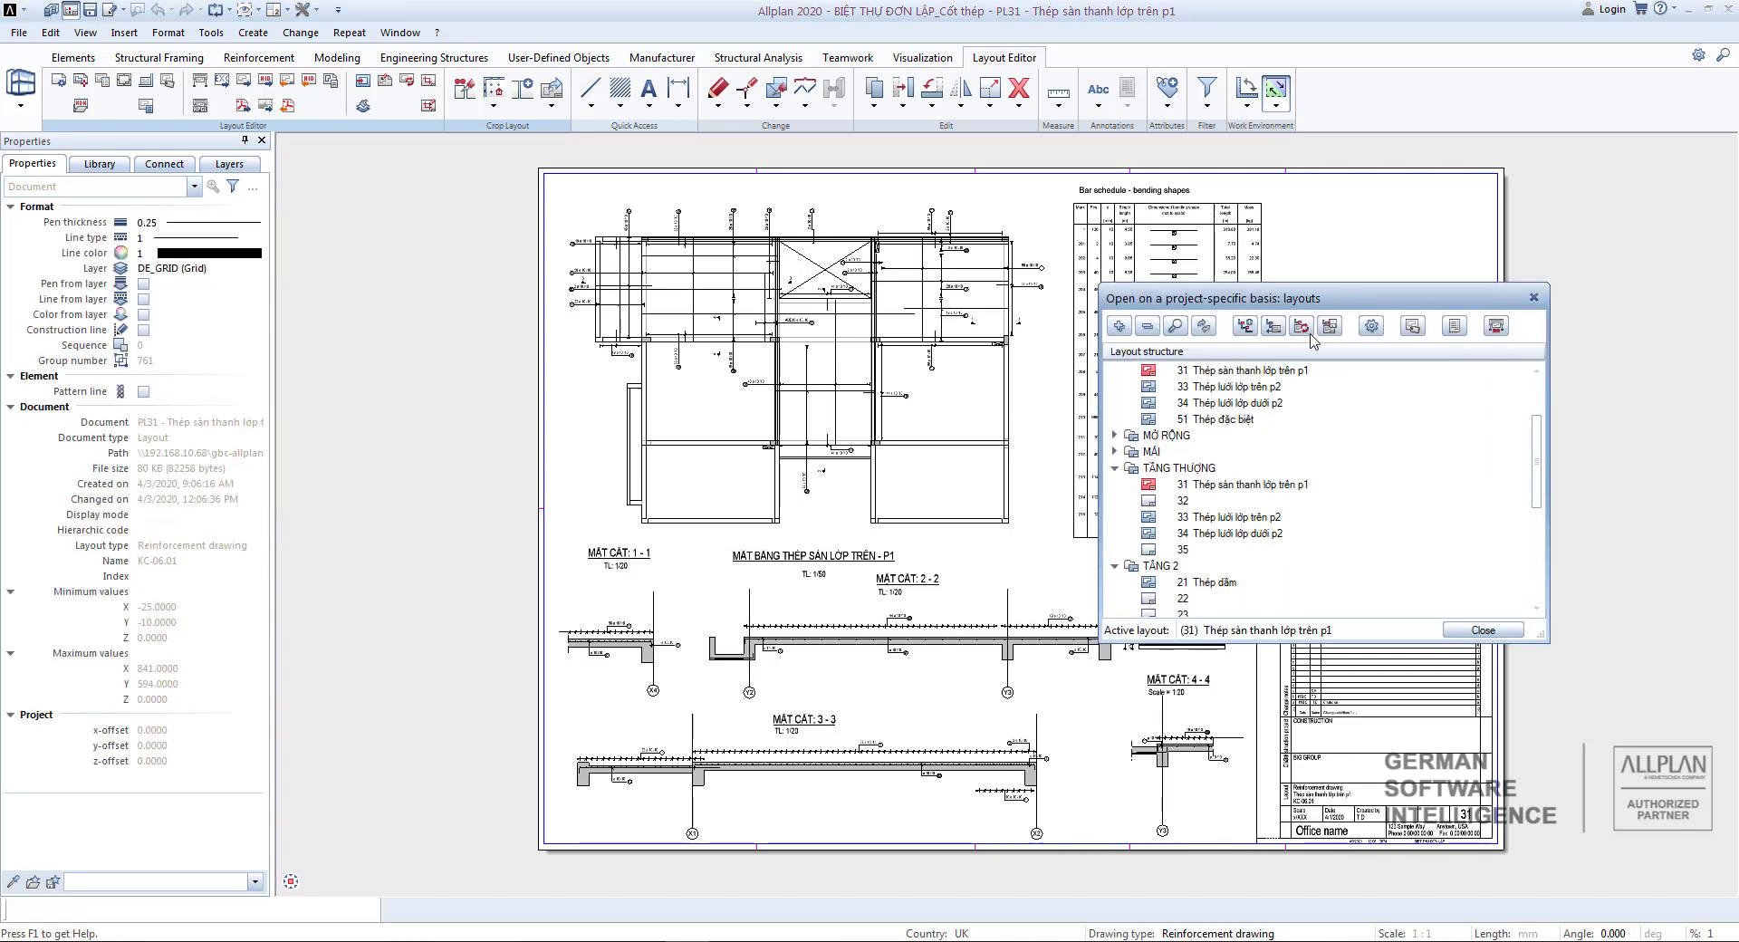
Move the layout structure dialog to the upper left and enlarge it to reveal the full tree.
{"action": "left_click_drag", "start_coordinate": [1376, 299], "coordinate": [660, 159]}
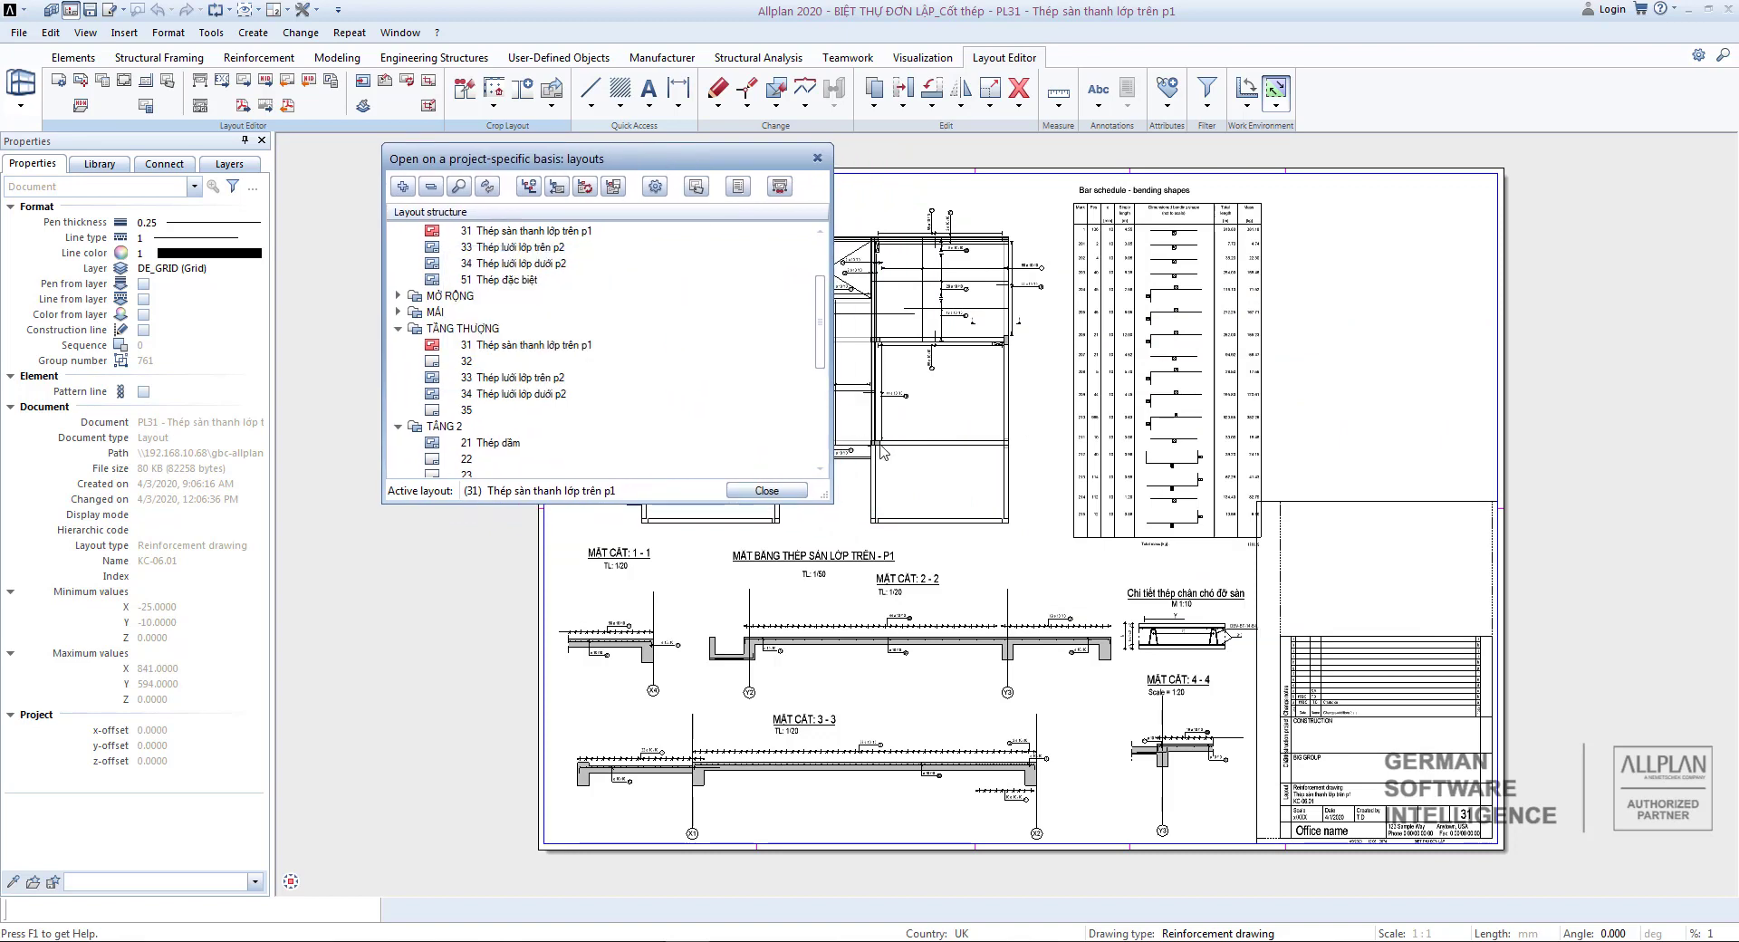
{"action": "left_click_drag", "start_coordinate": [843, 505], "coordinate": [1487, 848]}
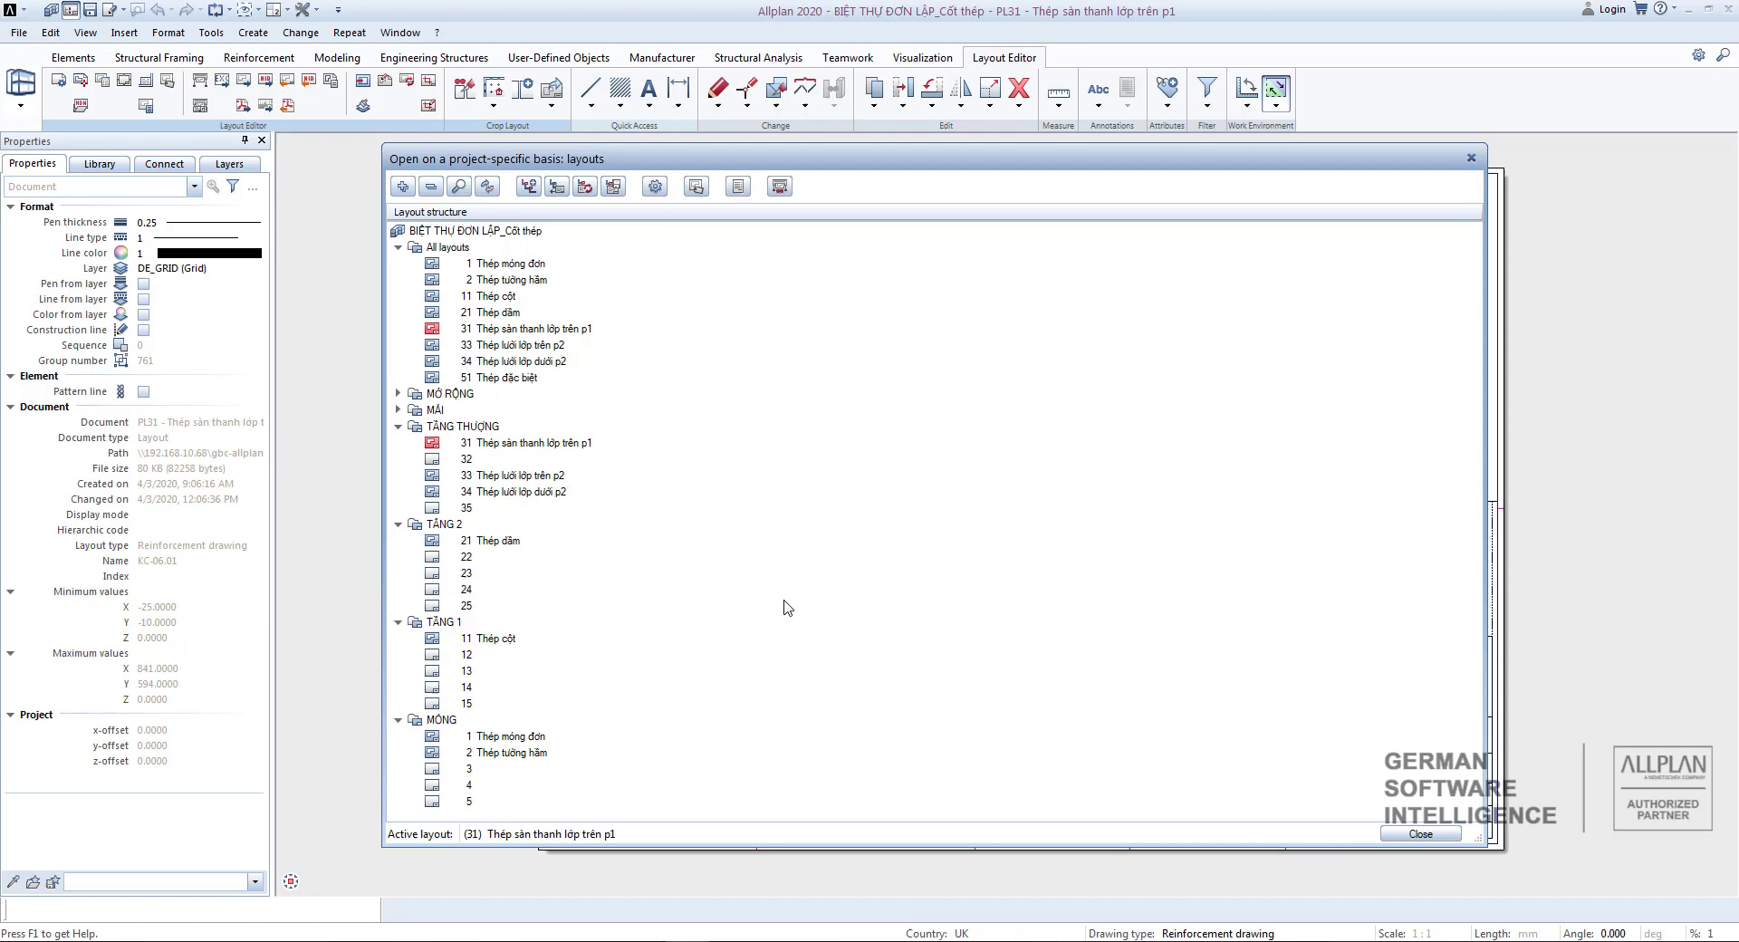
Open layout 11 Thép cột, then make layout 21 Thép dầm active, redisplaying the layout structure.
{"action": "left_click", "coordinate": [509, 279]}
{"action": "left_click", "coordinate": [485, 345]}
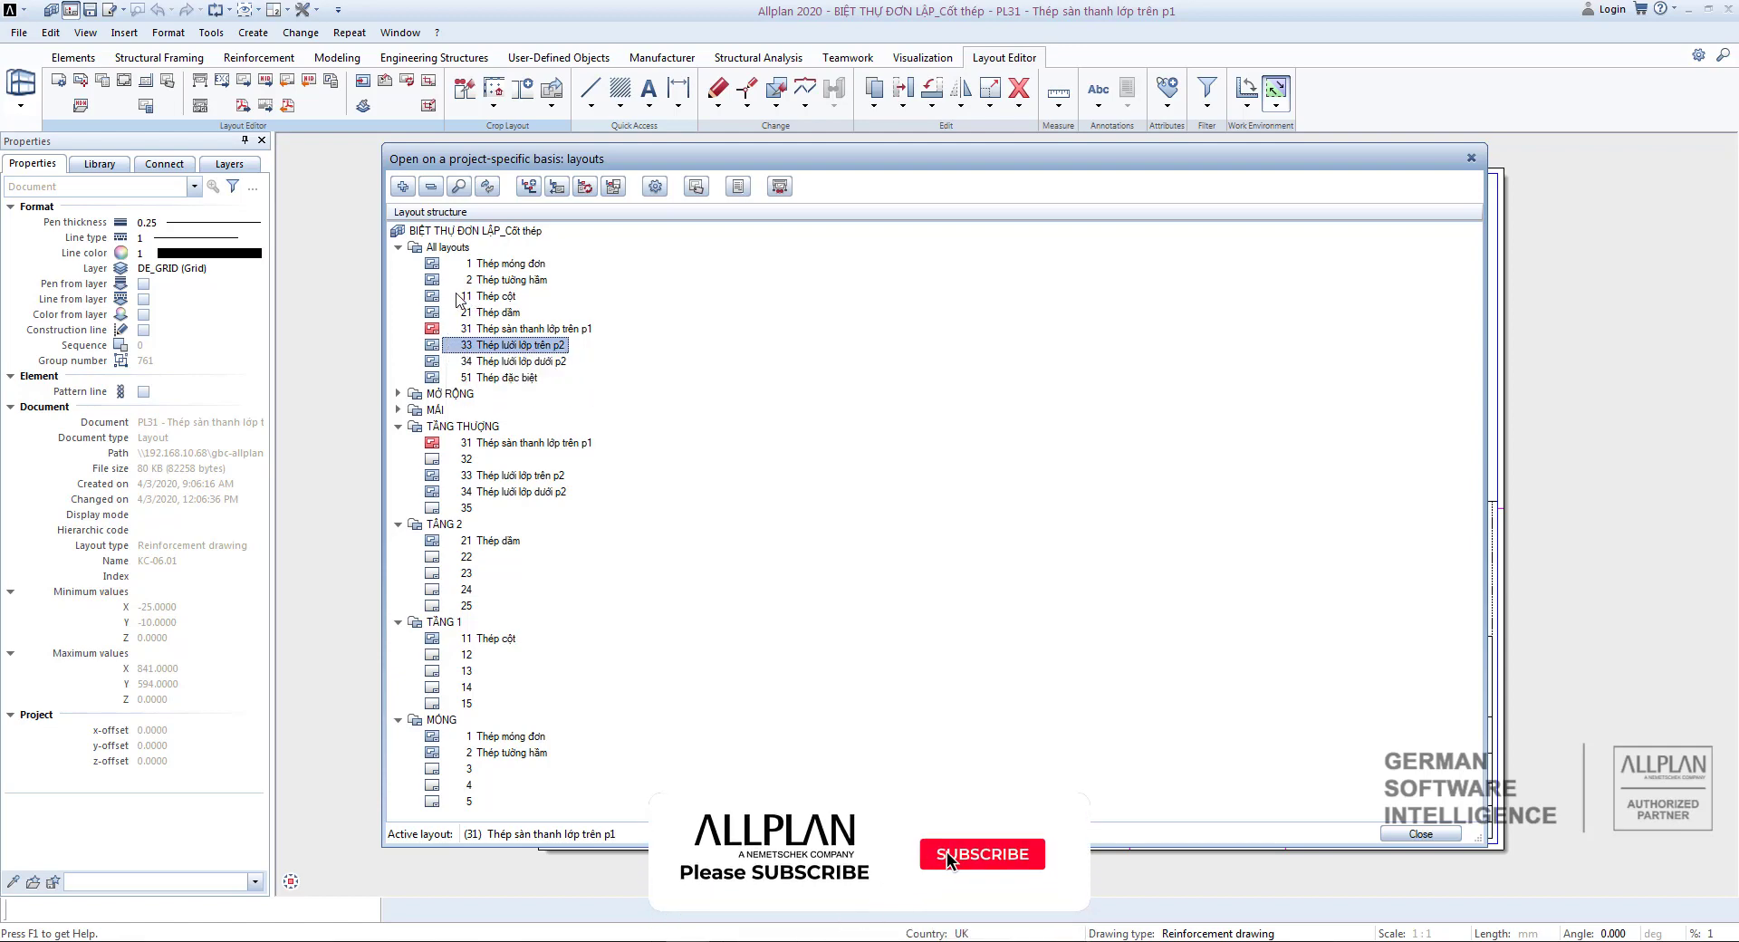
{"action": "double_click", "coordinate": [457, 296]}
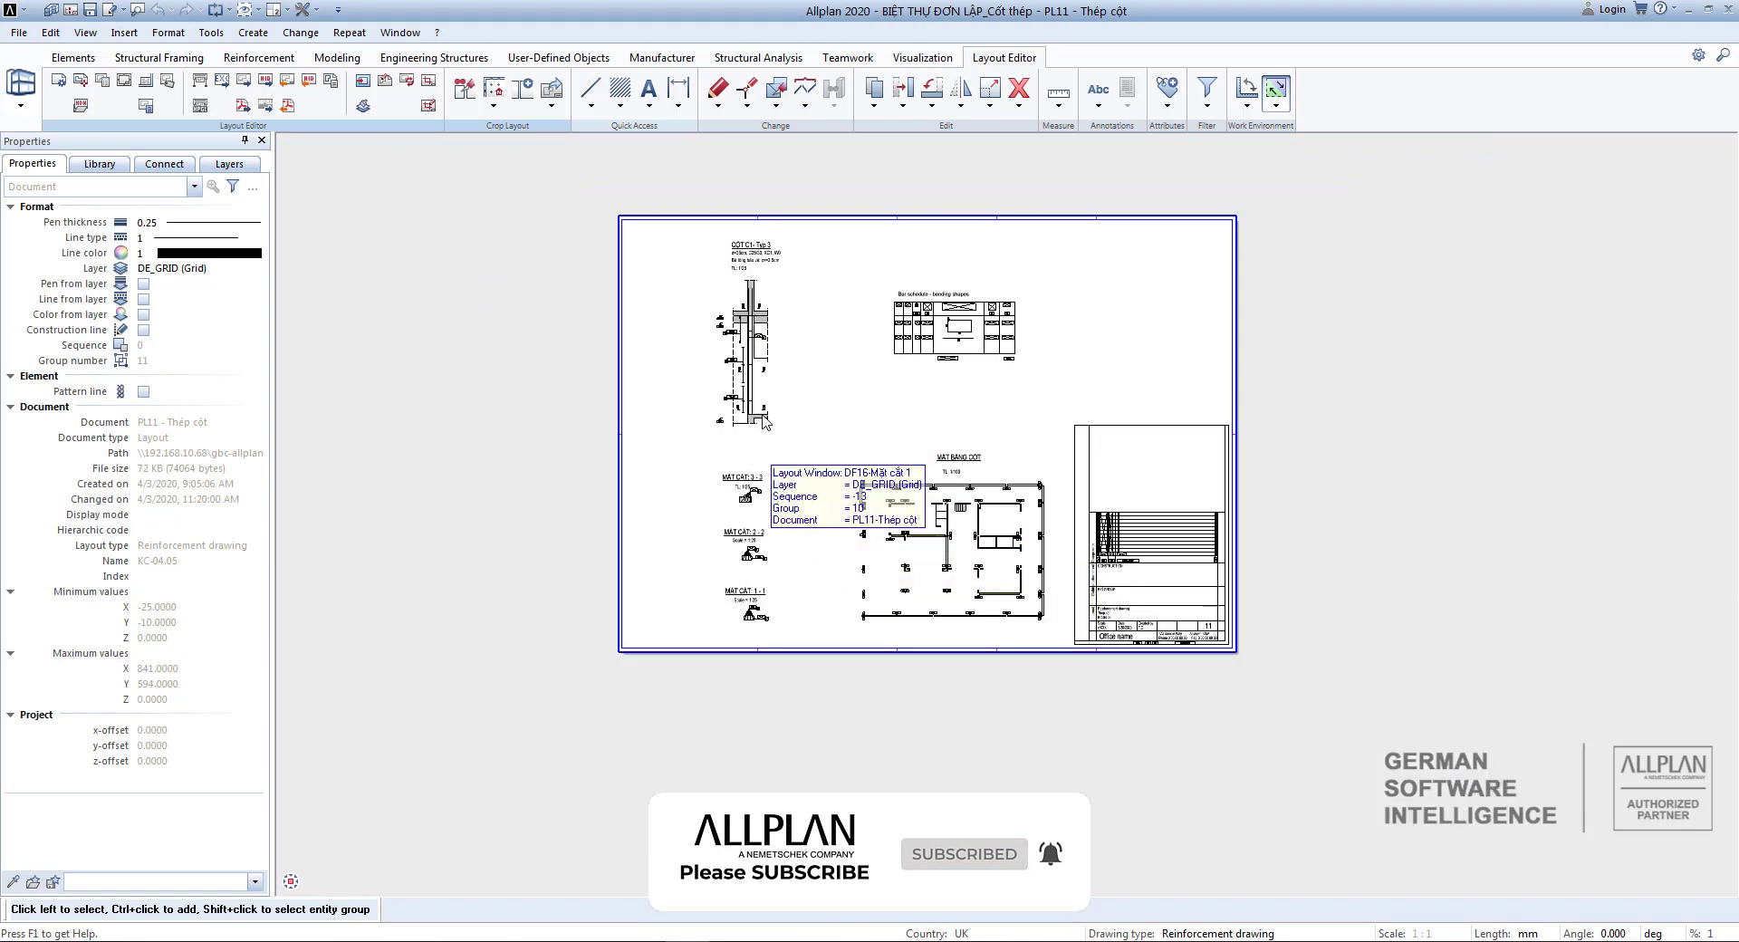
{"action": "key", "text": "F2"}
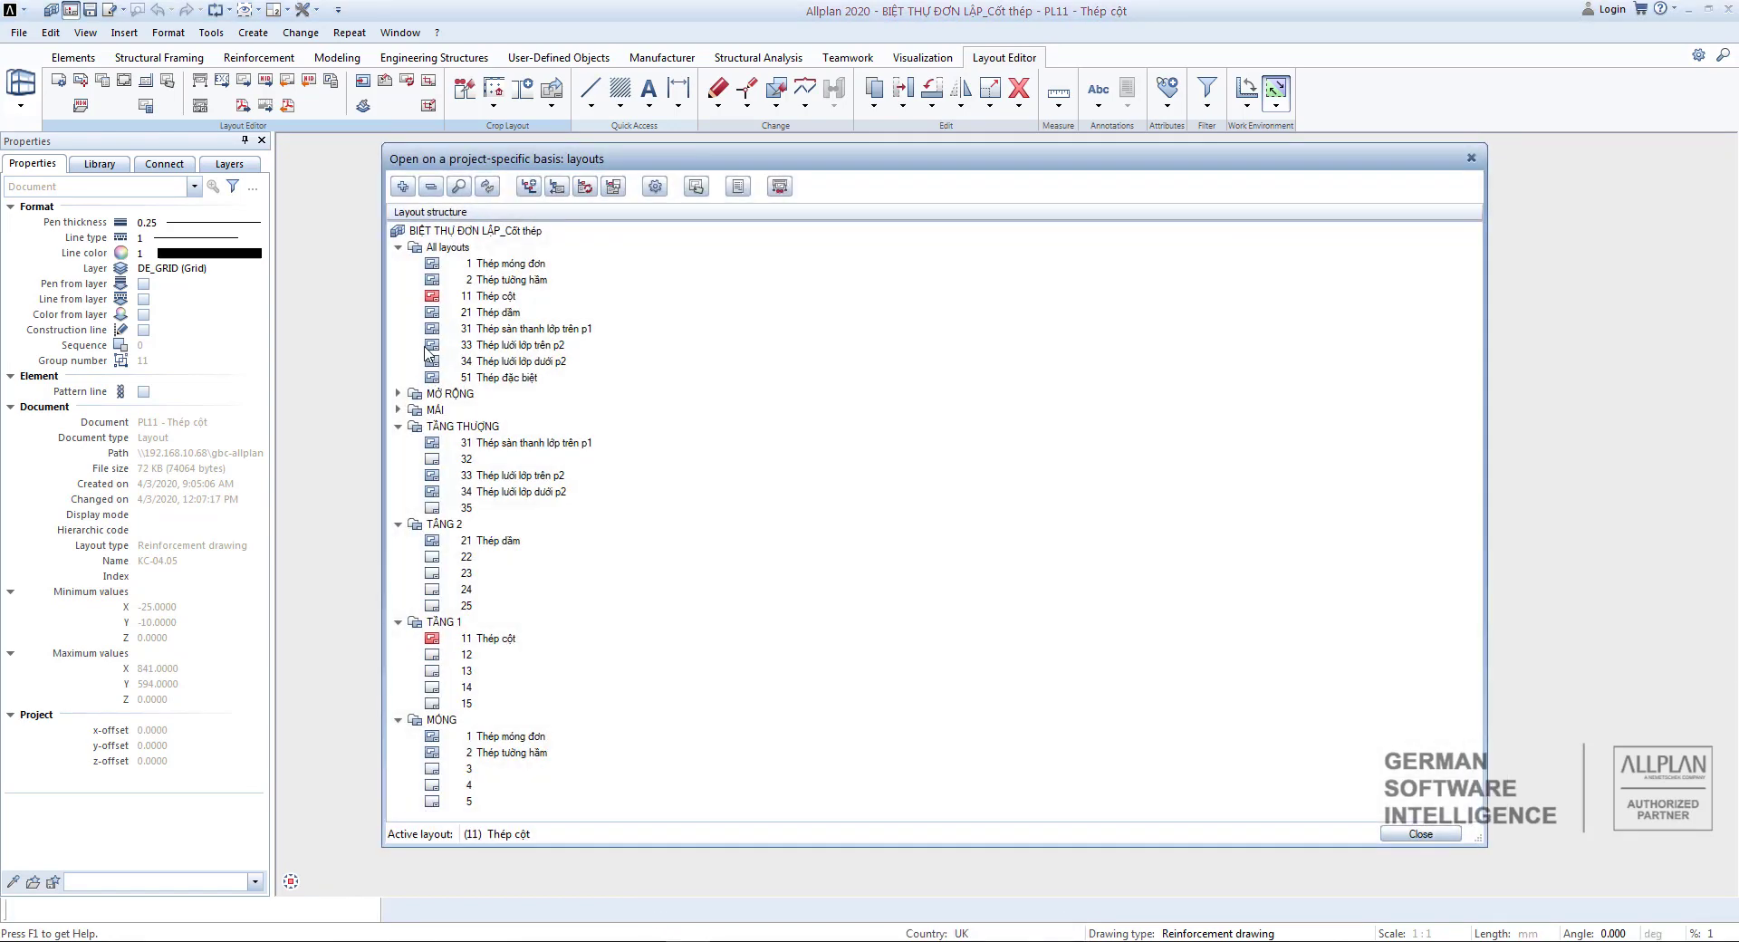
{"action": "double_click", "coordinate": [435, 313]}
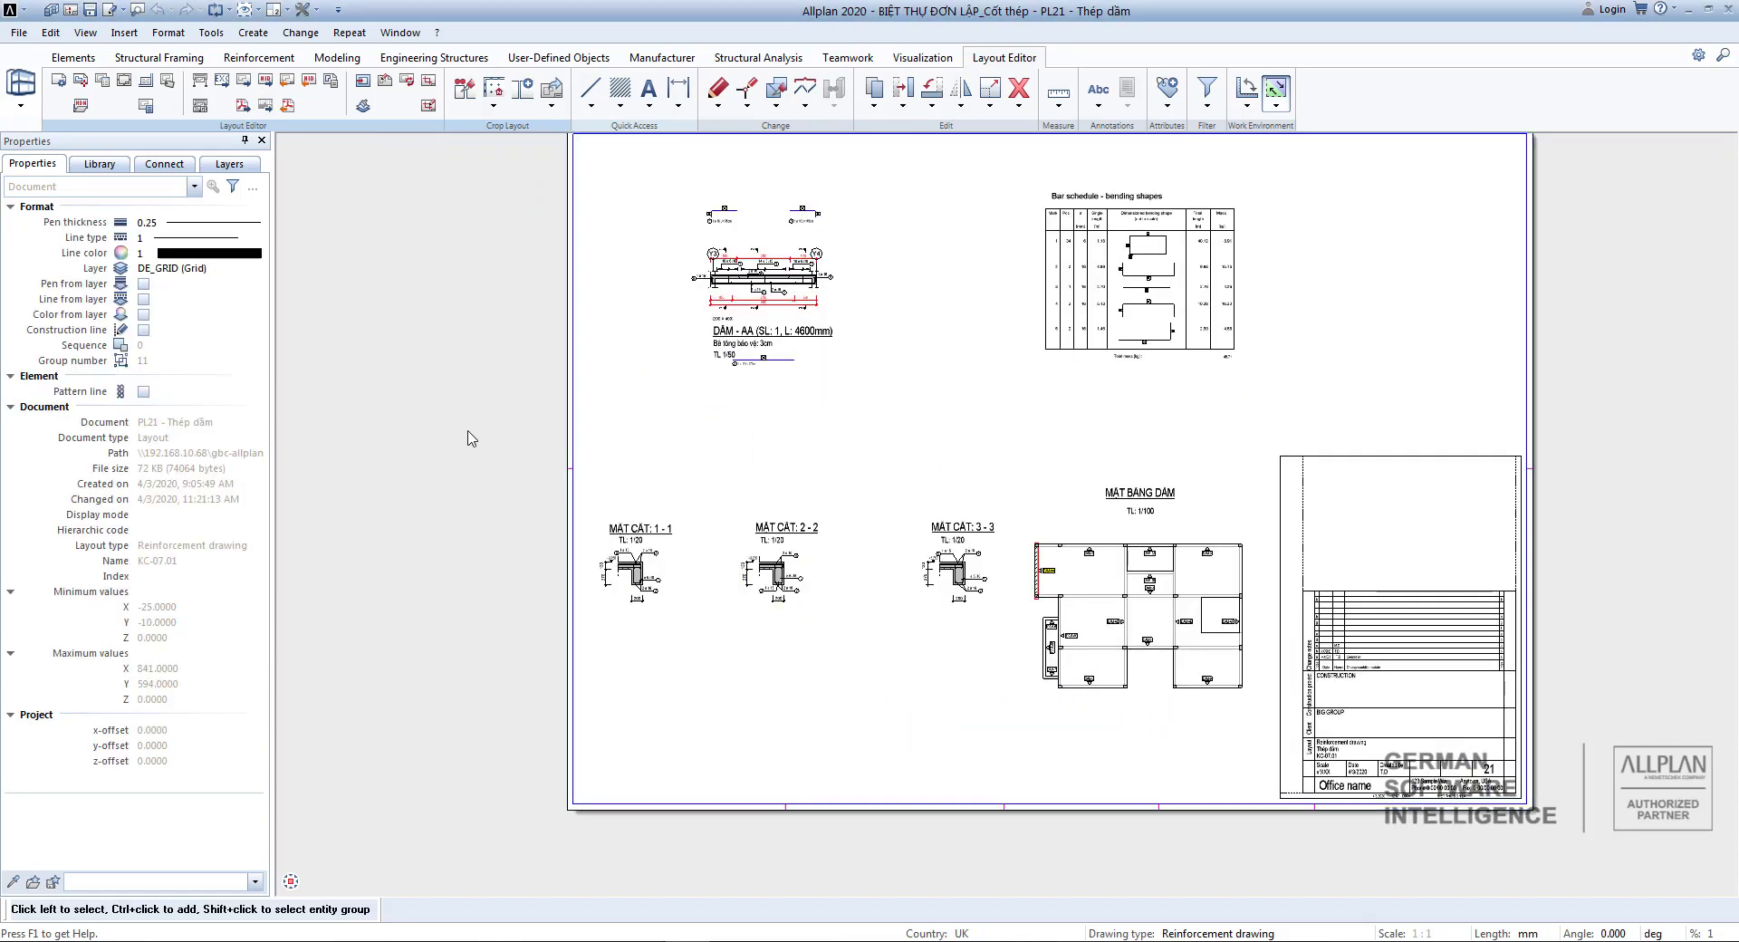
{"action": "key", "text": "F2"}
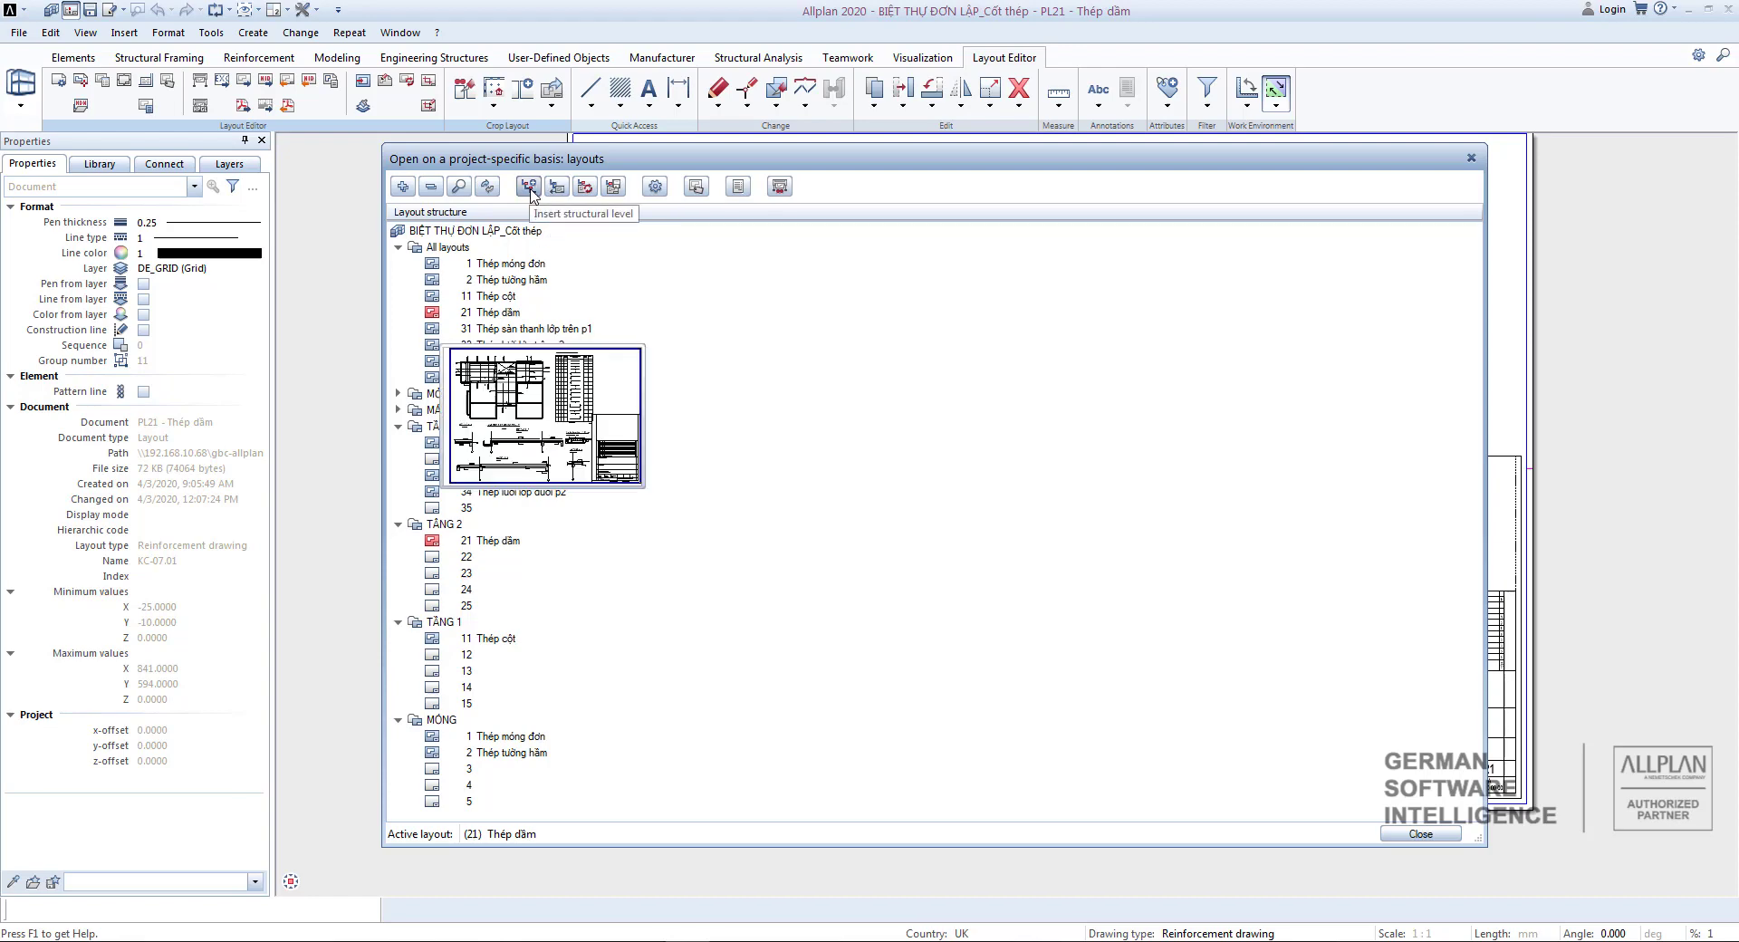
Insert a structural level named 'New folder' directly under the project root.
{"action": "left_click", "coordinate": [446, 231]}
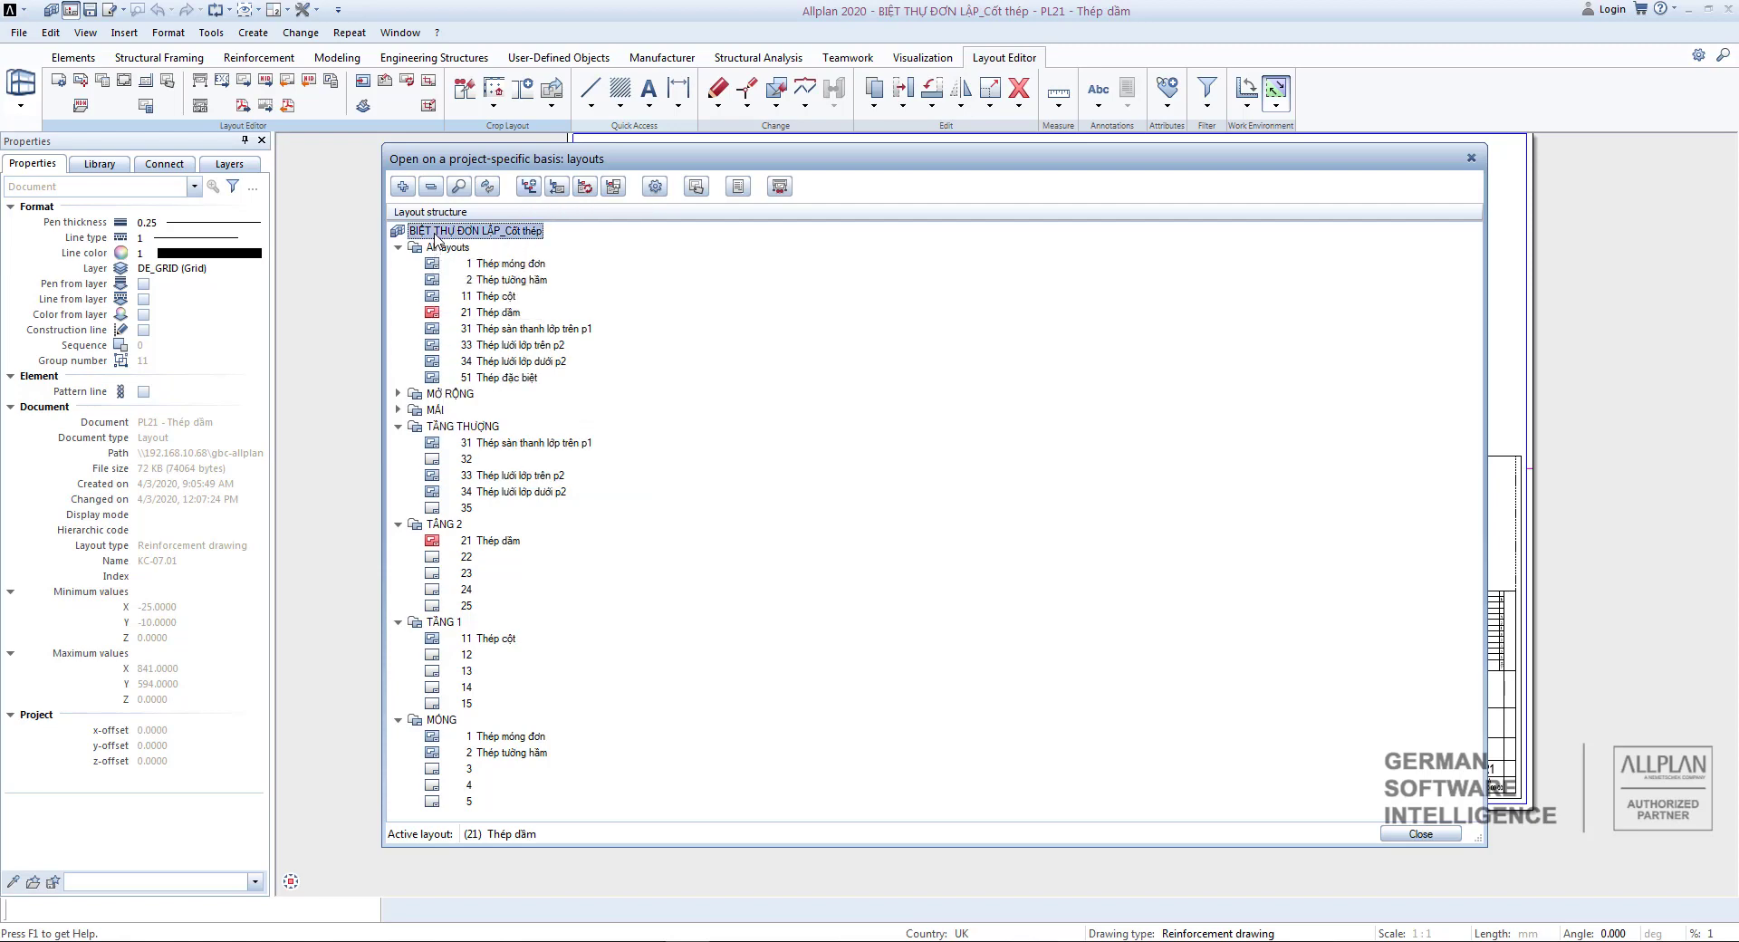
{"action": "left_click", "coordinate": [526, 187]}
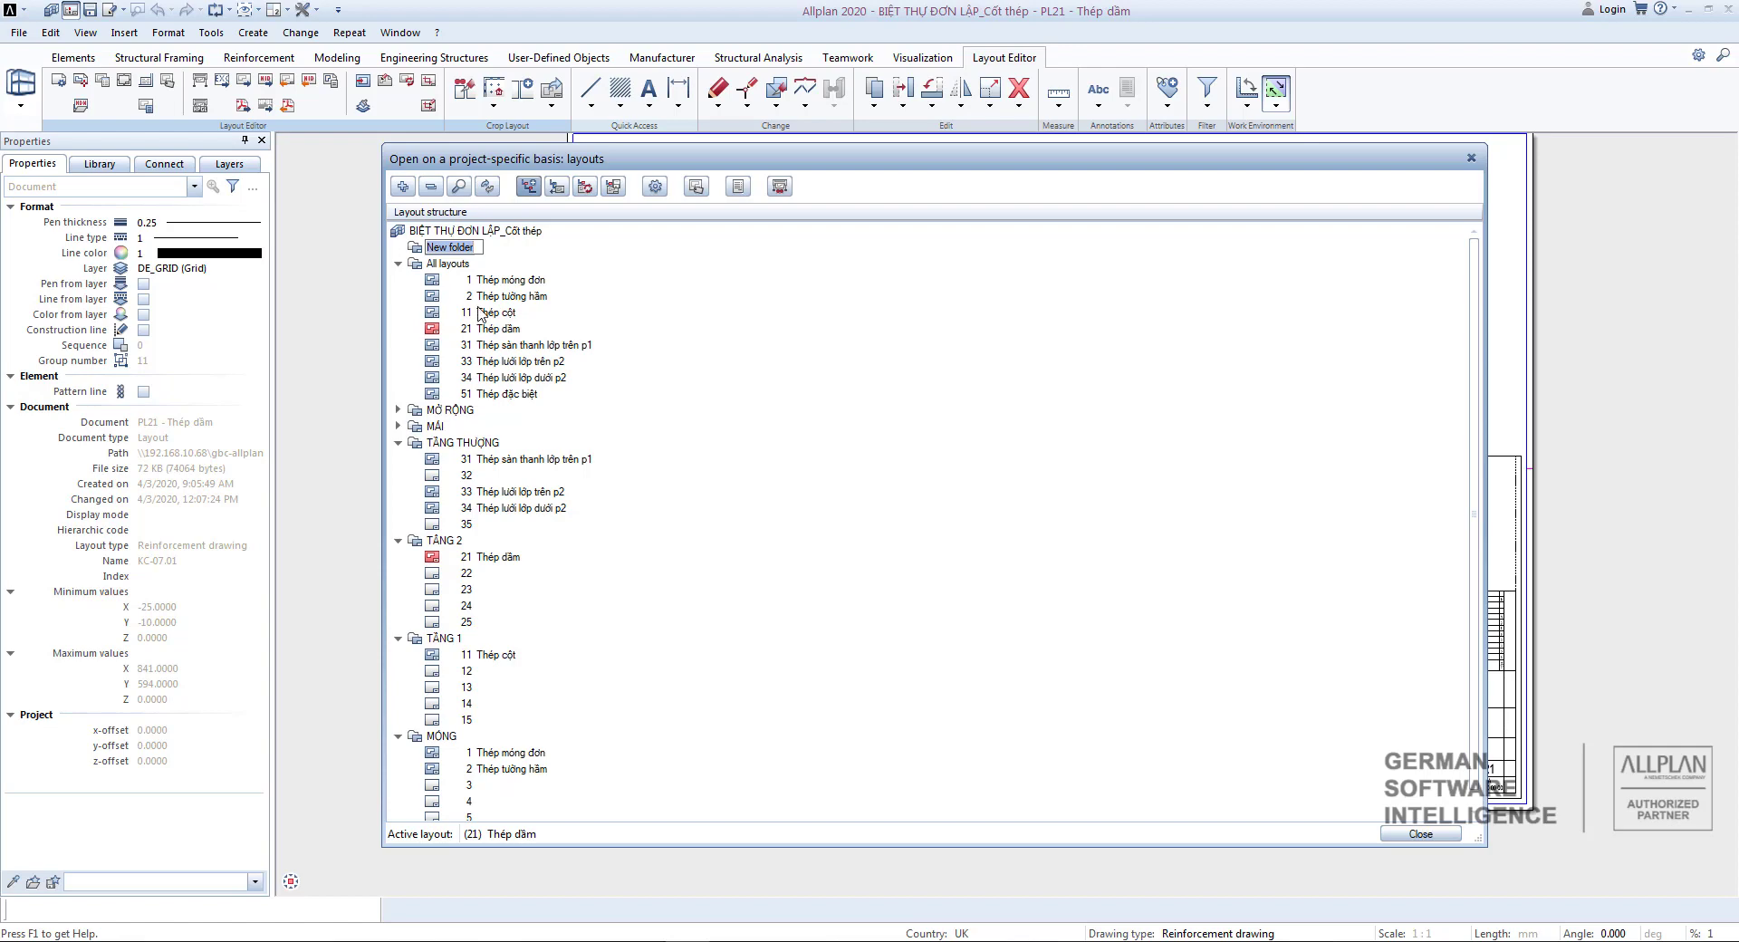
{"action": "mouse_move", "coordinate": [481, 314]}
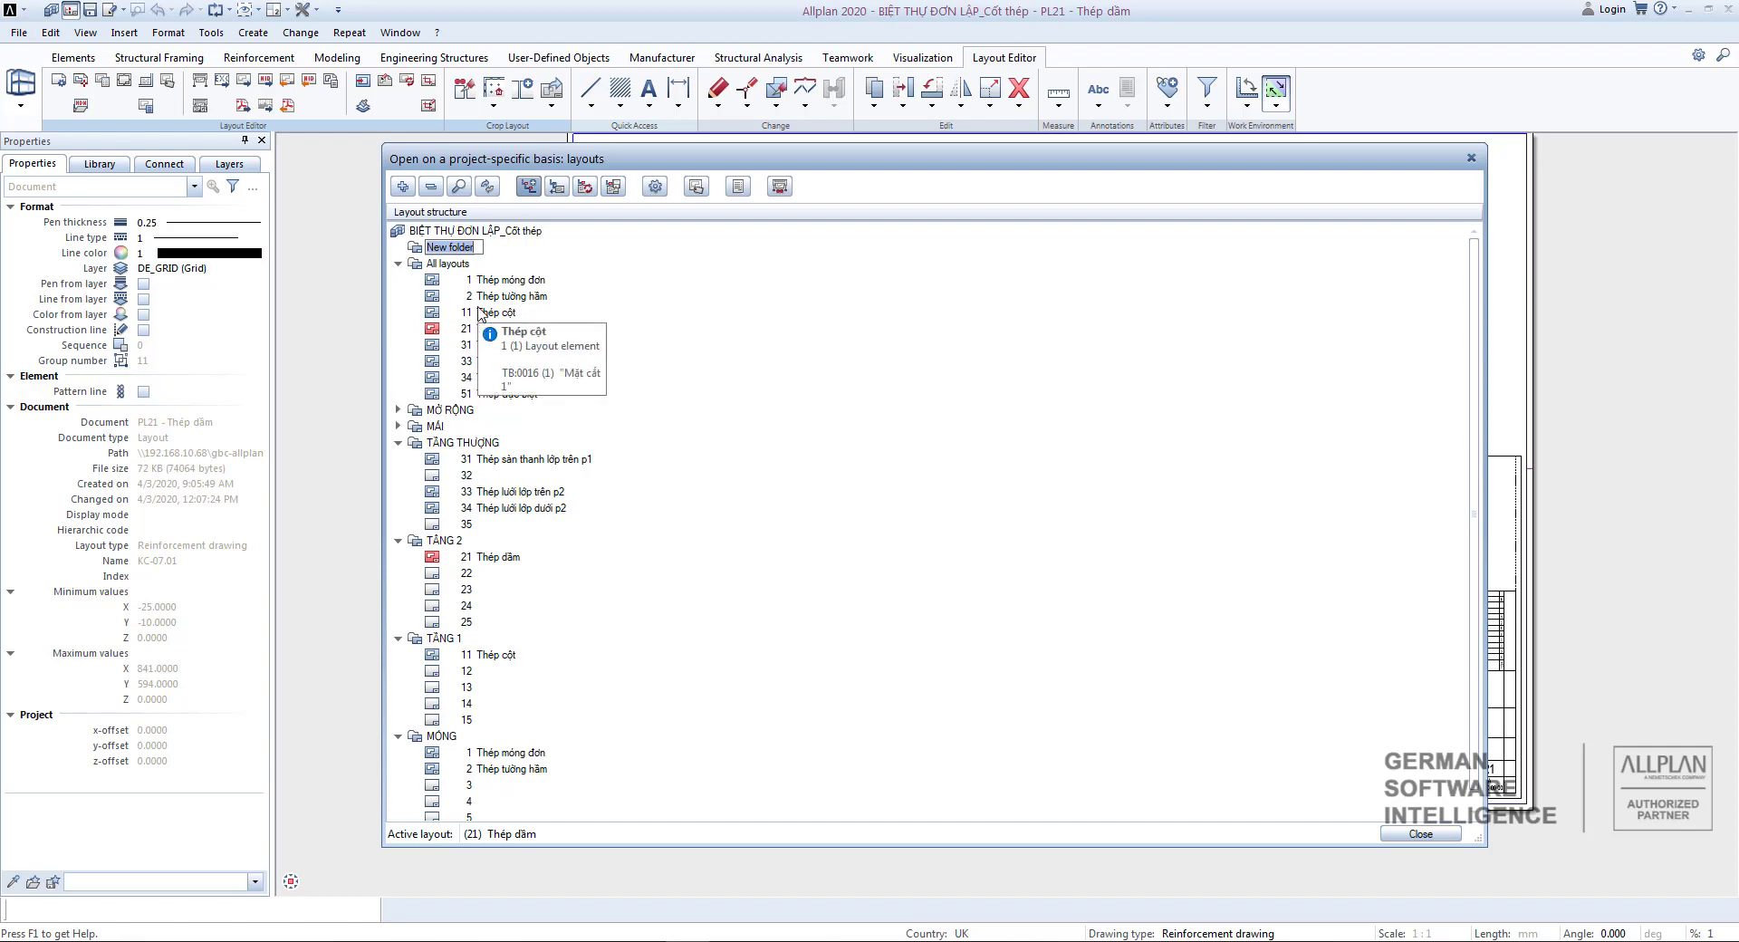
{"action": "left_click", "coordinate": [418, 255]}
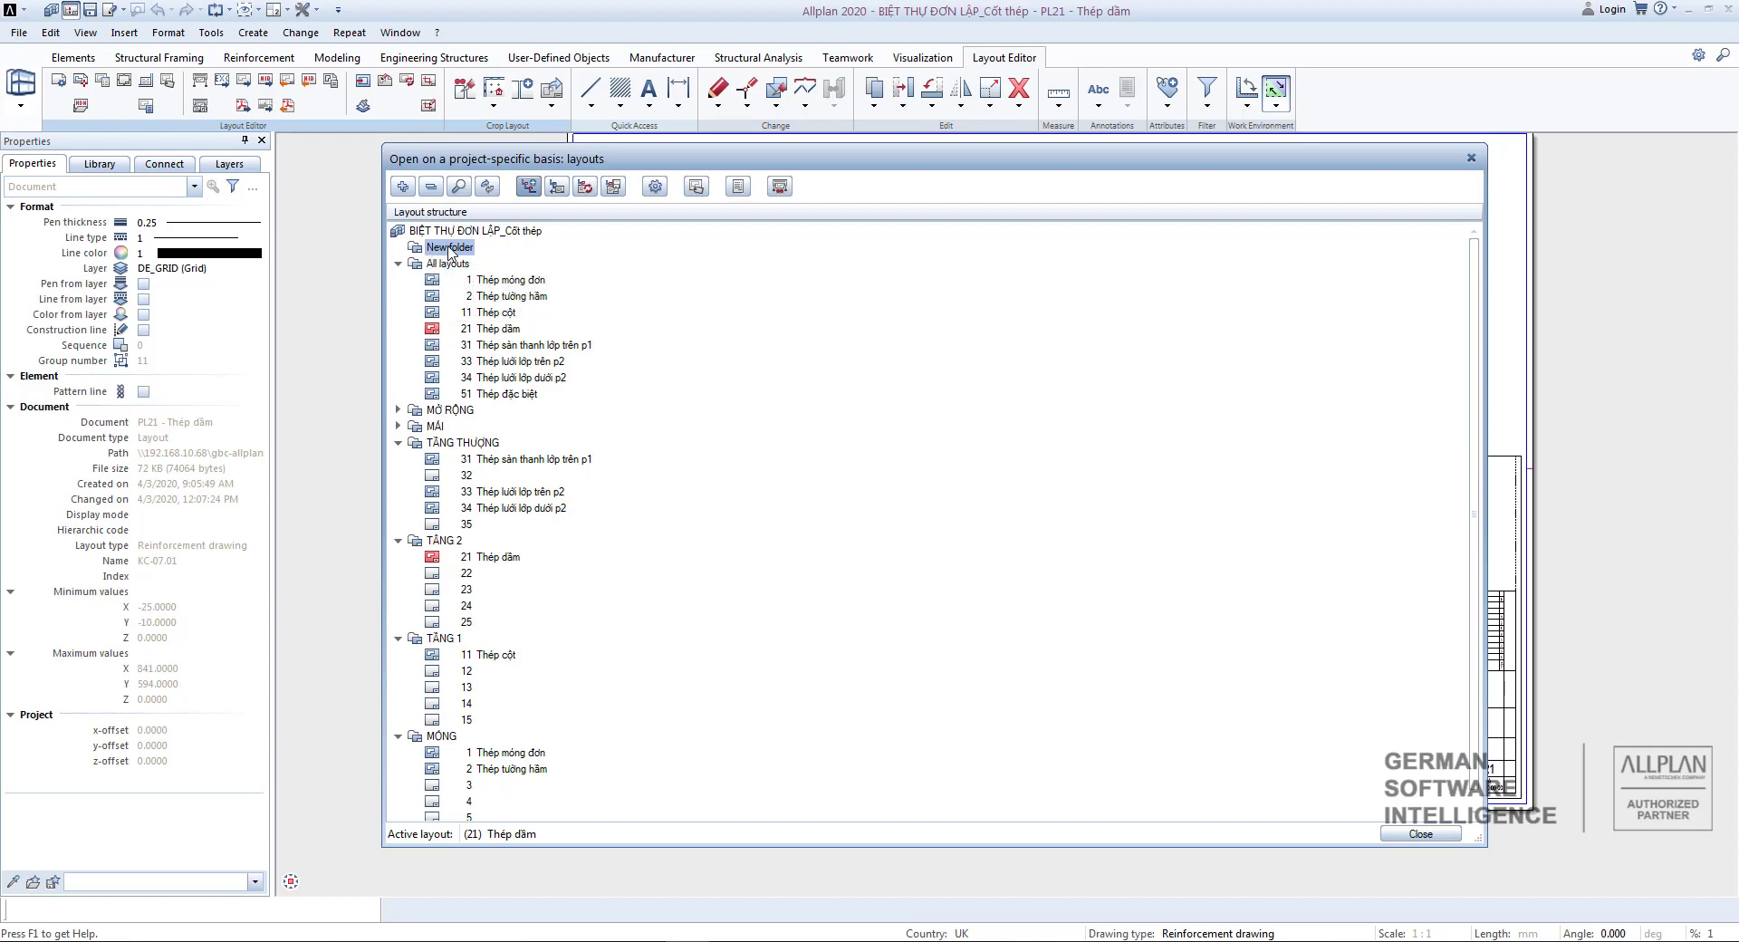
Assign layouts 100–105 to New folder.
{"action": "right_click", "coordinate": [448, 249]}
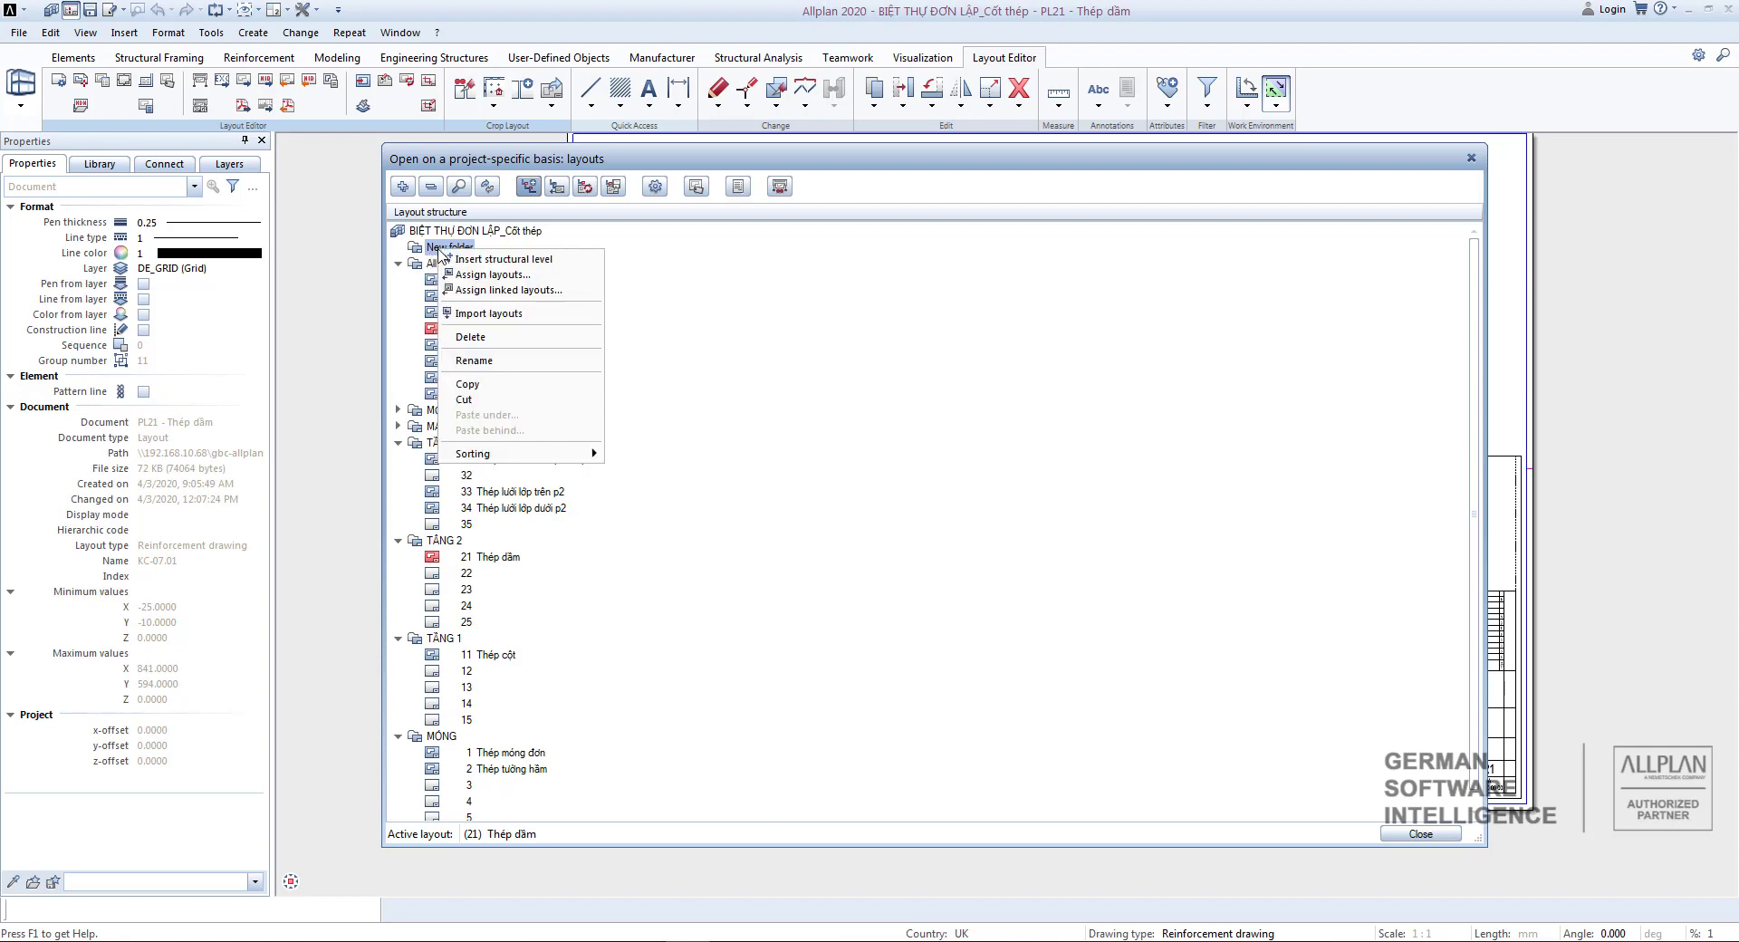
{"action": "left_click", "coordinate": [487, 274]}
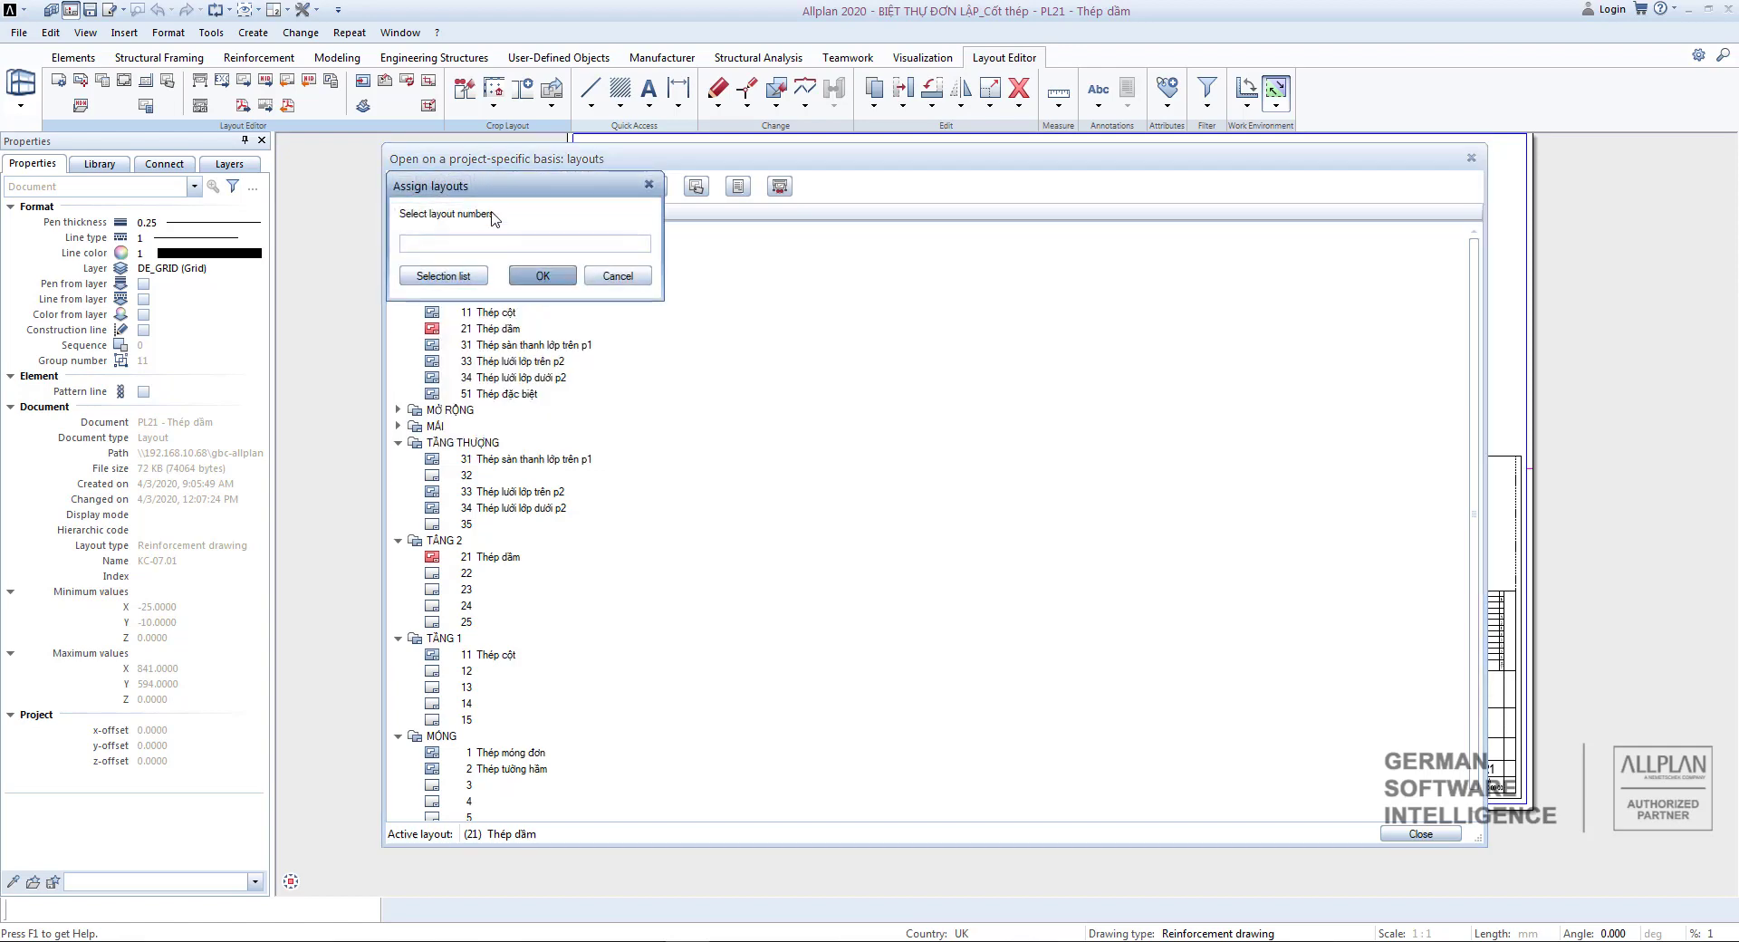
{"action": "left_click_drag", "start_coordinate": [509, 190], "coordinate": [1048, 227]}
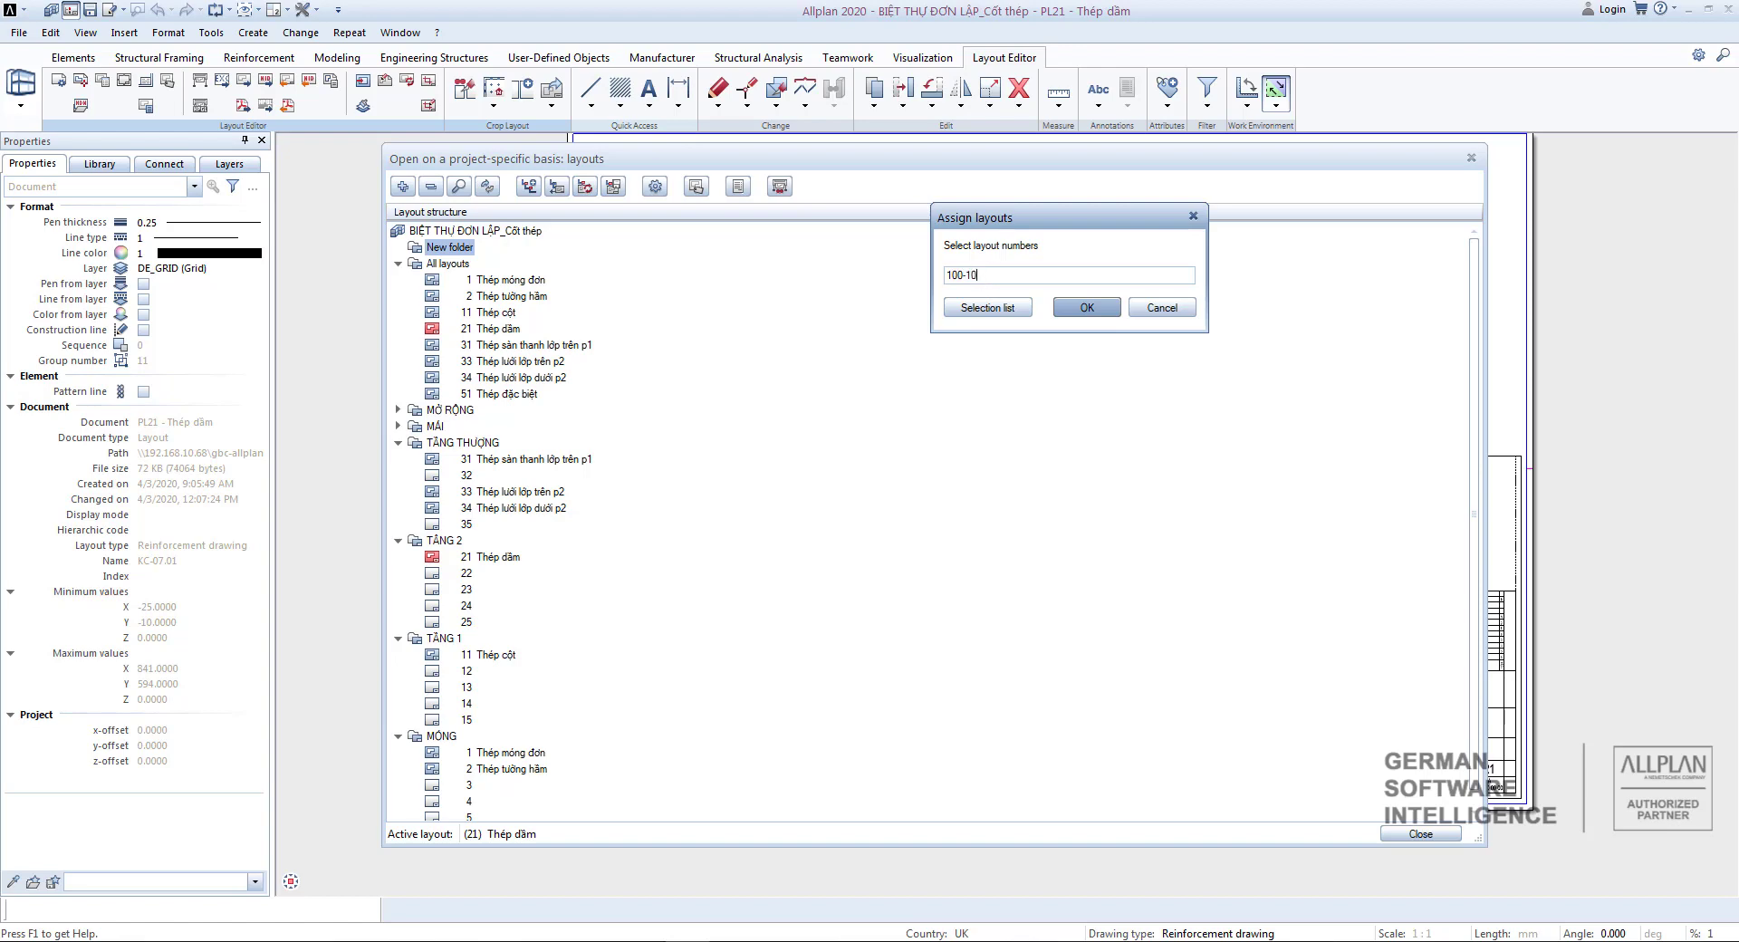
{"action": "left_click", "coordinate": [1090, 310]}
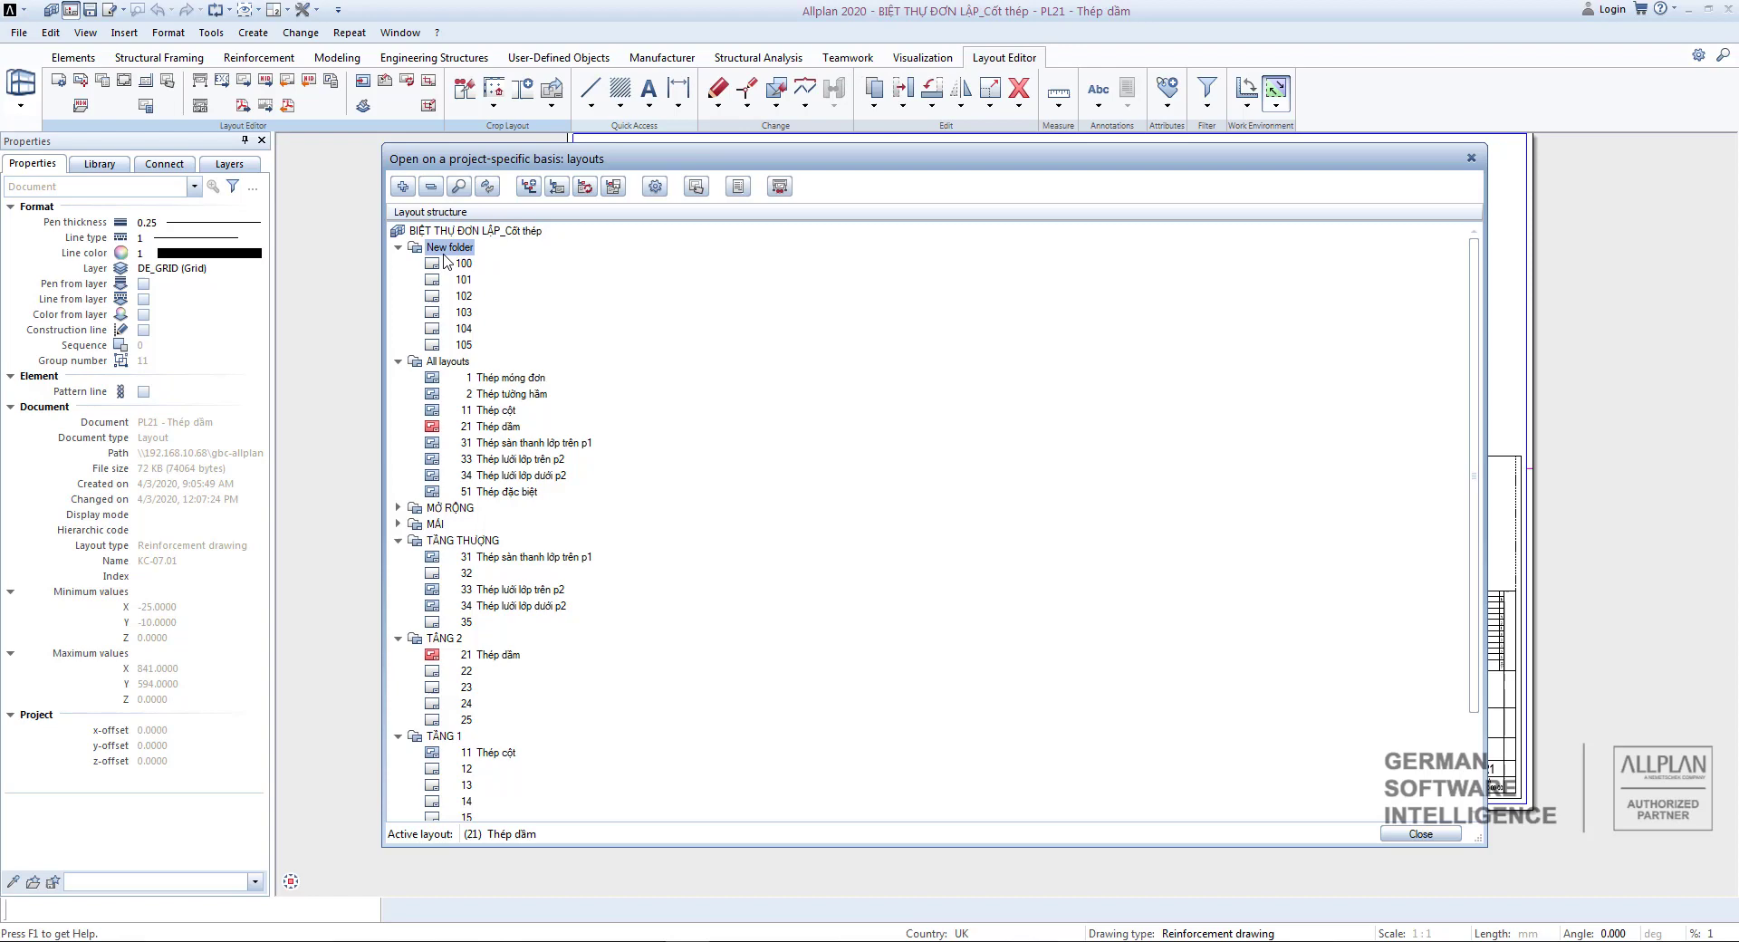
Verify New folder holds layouts 100–105, then select layout 31 under All layouts.
{"action": "left_click", "coordinate": [399, 248]}
{"action": "left_click", "coordinate": [399, 264]}
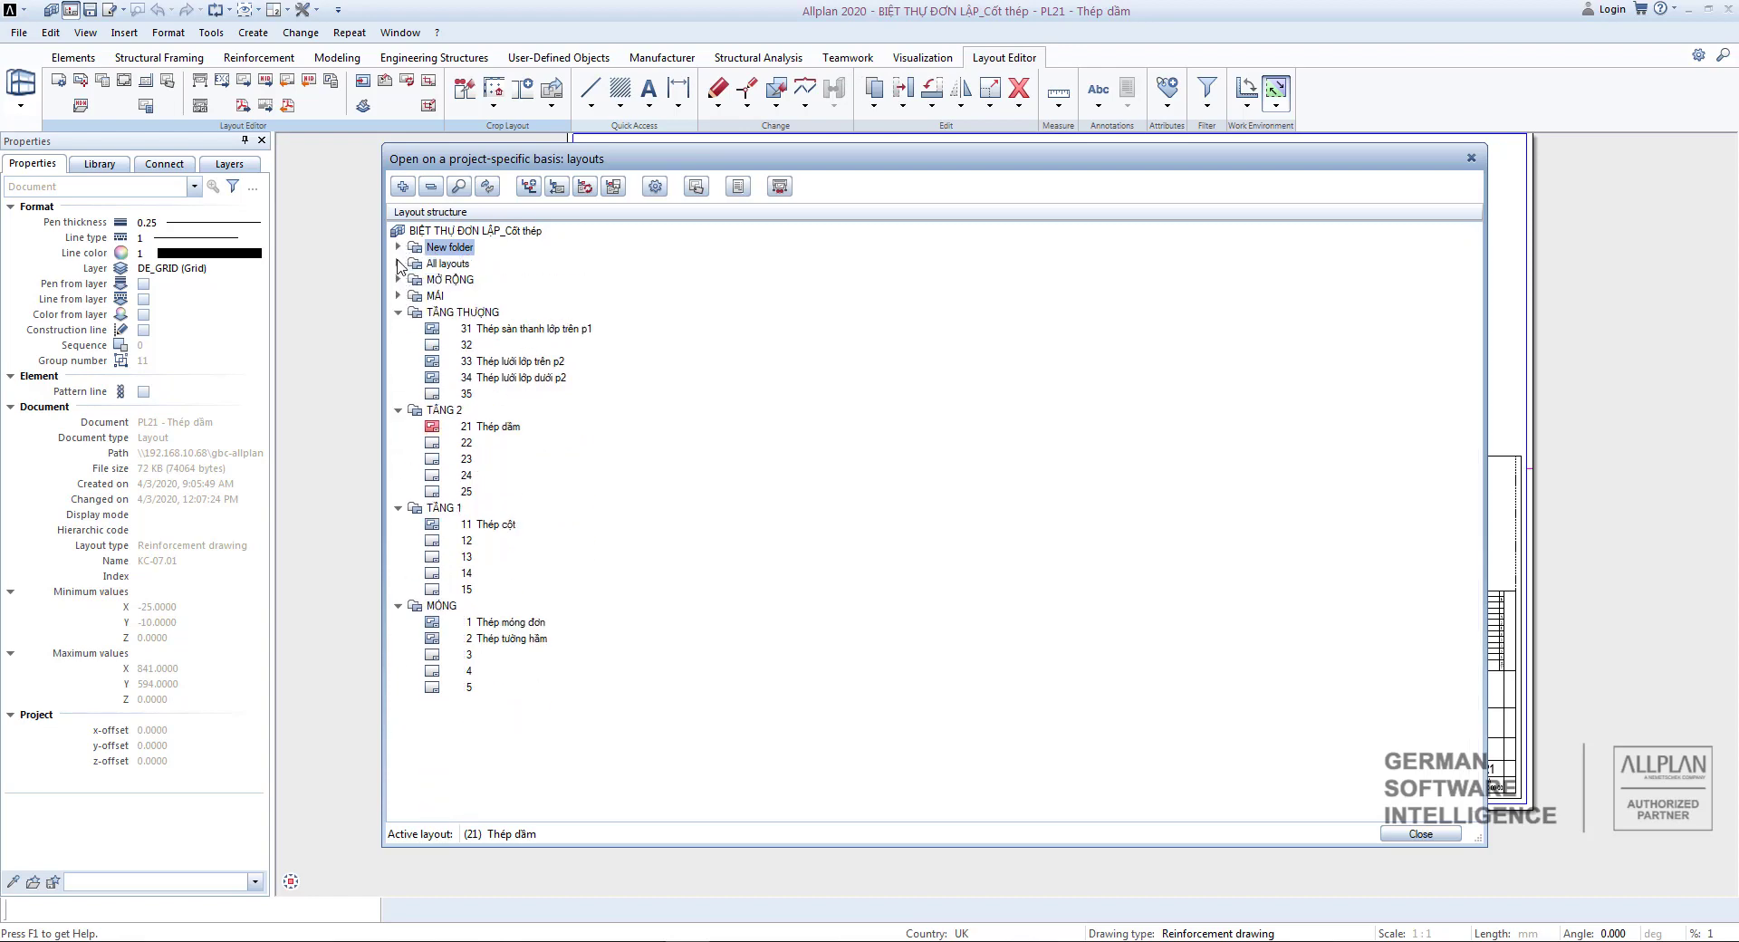
{"action": "left_click", "coordinate": [431, 186]}
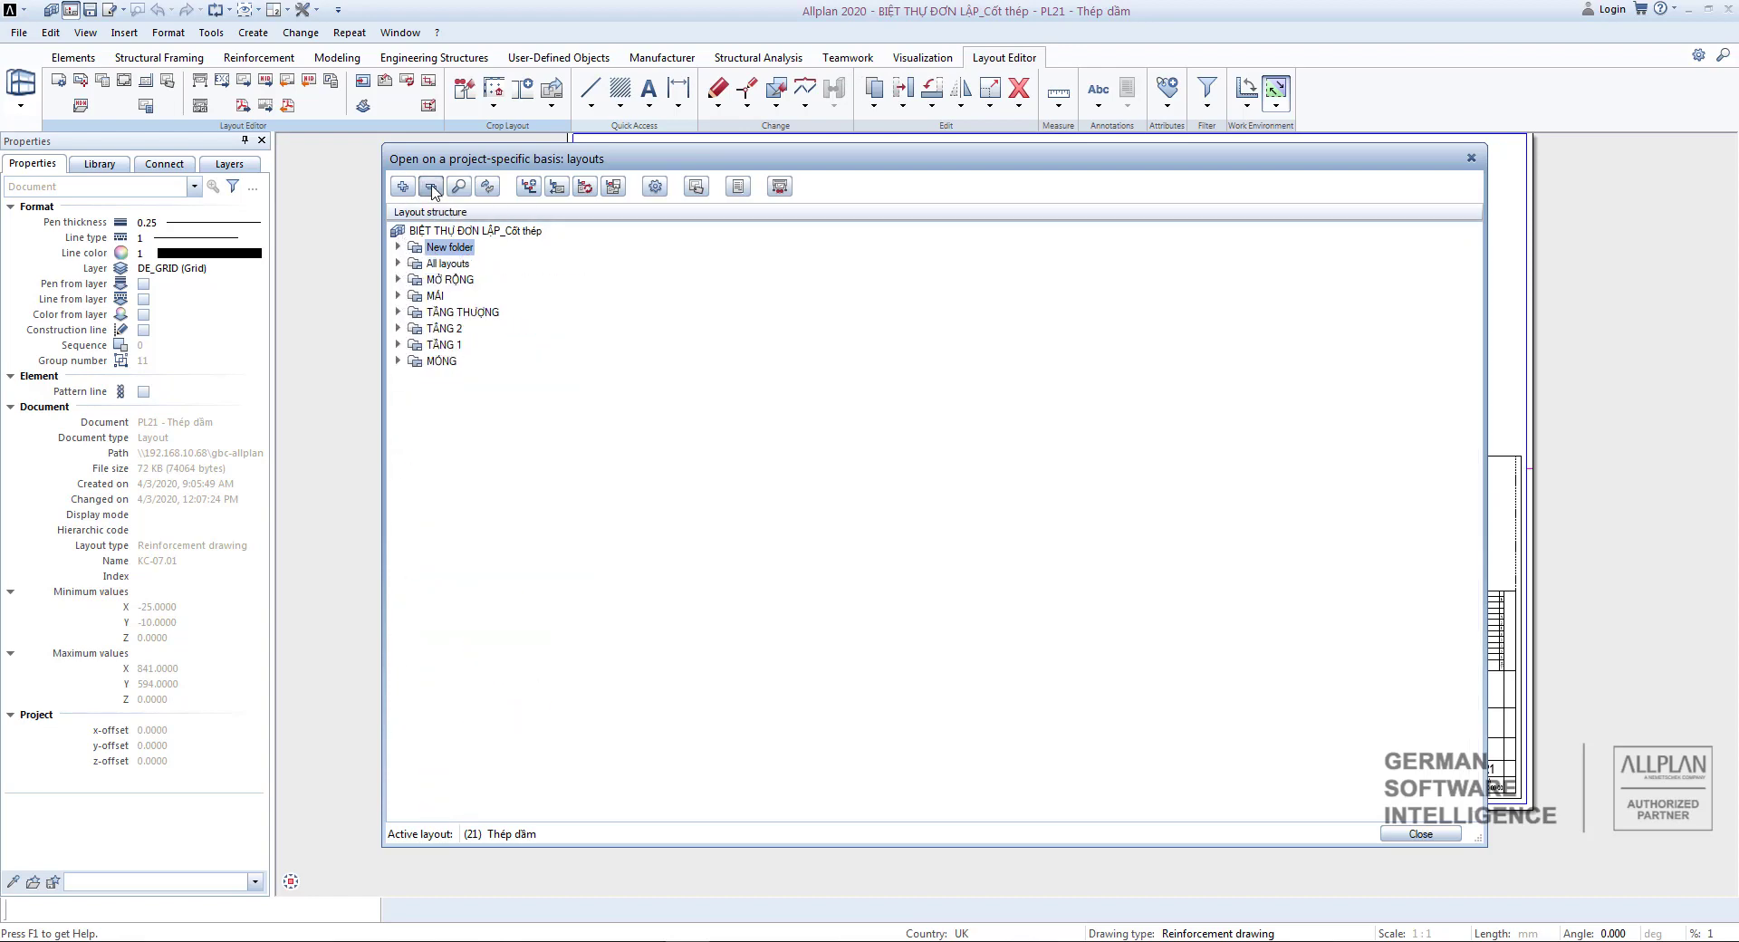
{"action": "left_click", "coordinate": [517, 437]}
{"action": "left_click", "coordinate": [398, 248]}
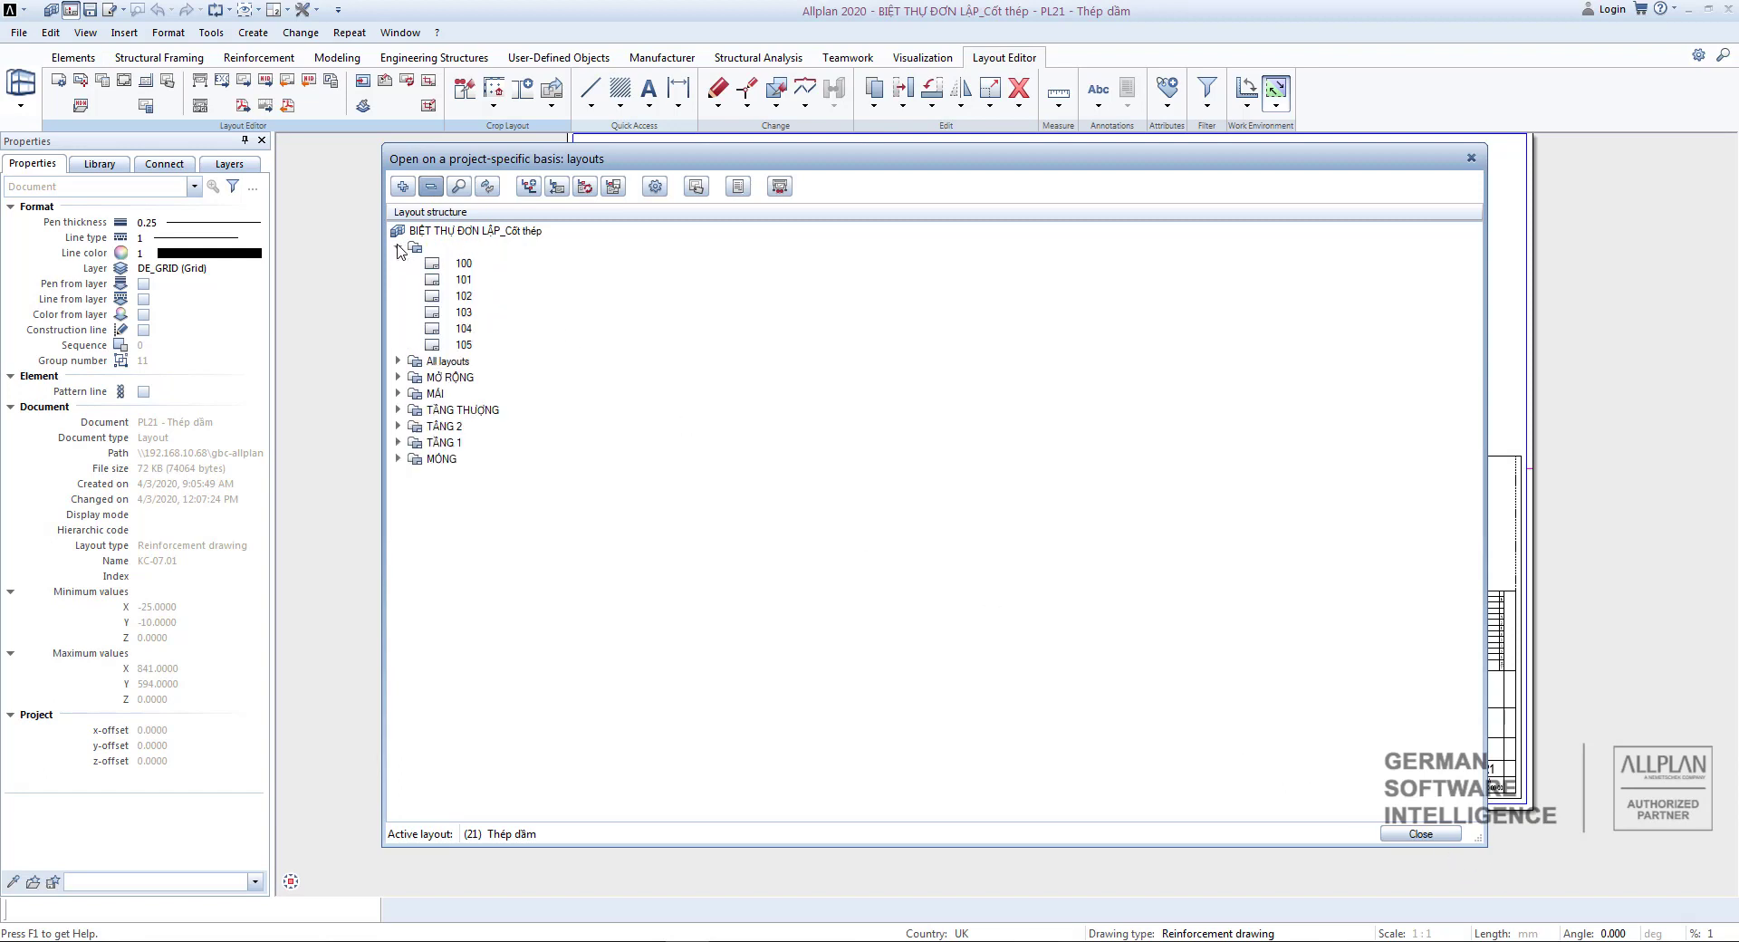
{"action": "left_click", "coordinate": [398, 248]}
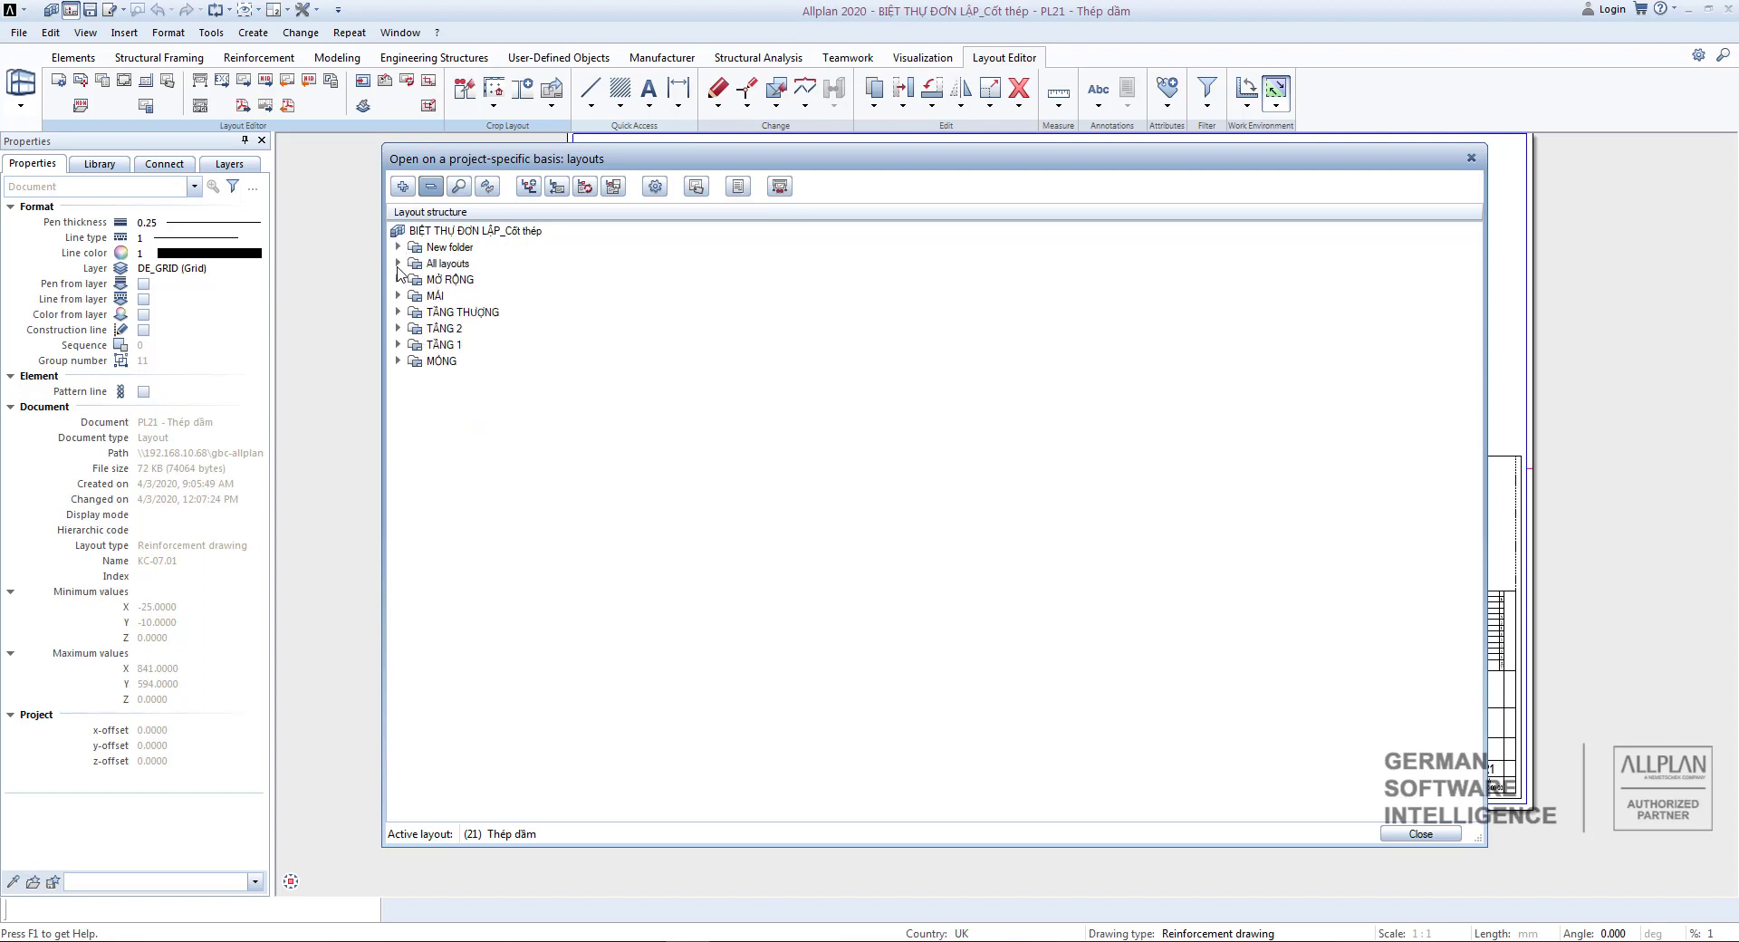
{"action": "left_click", "coordinate": [397, 264]}
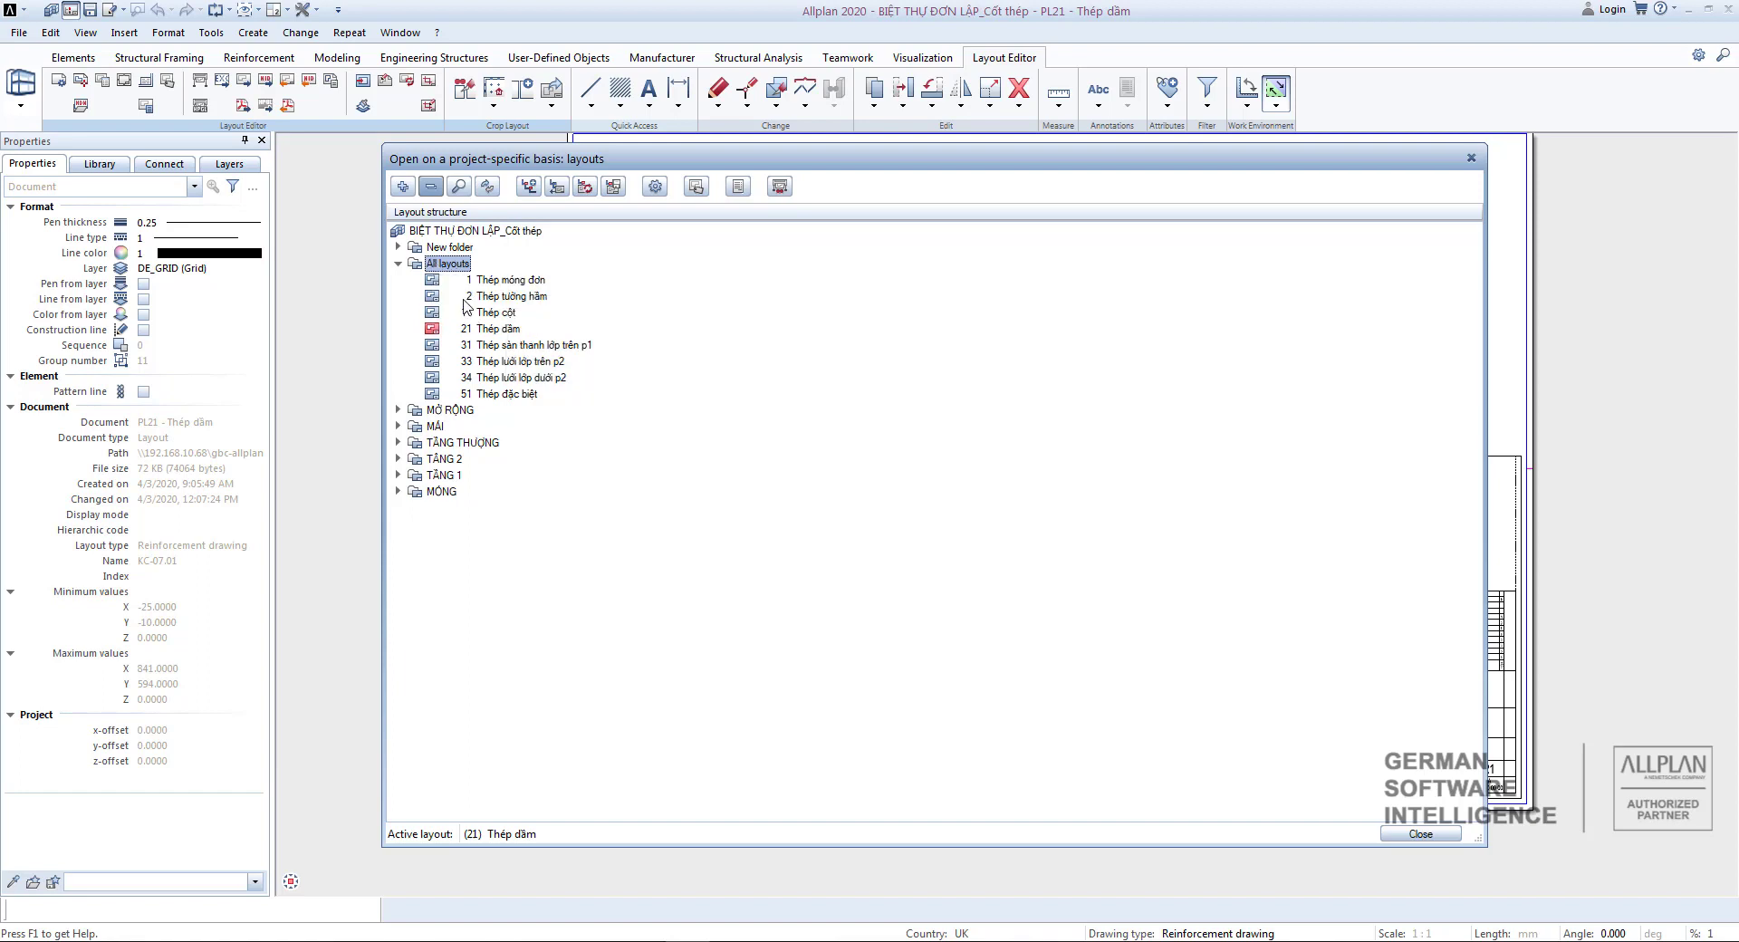
{"action": "left_click", "coordinate": [453, 346]}
Open layout 31 Thép sàn thanh lớp trên p1 and zoom and pan to show the whole sheet.
{"action": "double_click", "coordinate": [441, 348]}
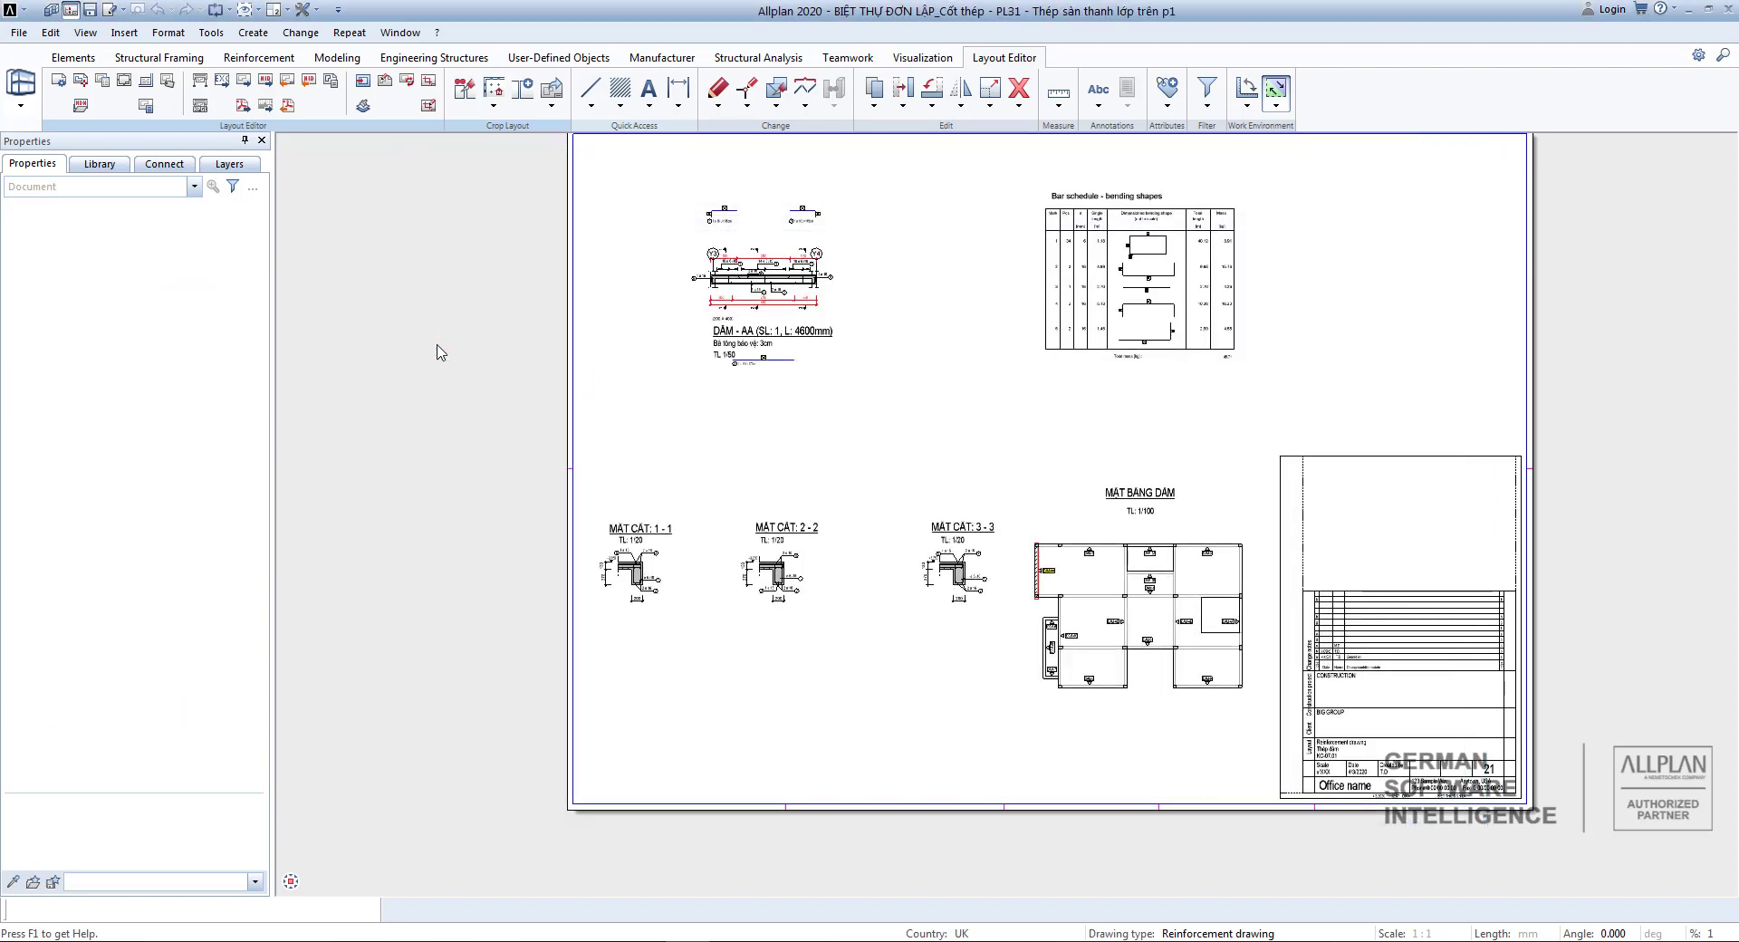
{"action": "scroll", "coordinate": [830, 378], "scroll_direction": "up", "scroll_amount": 1}
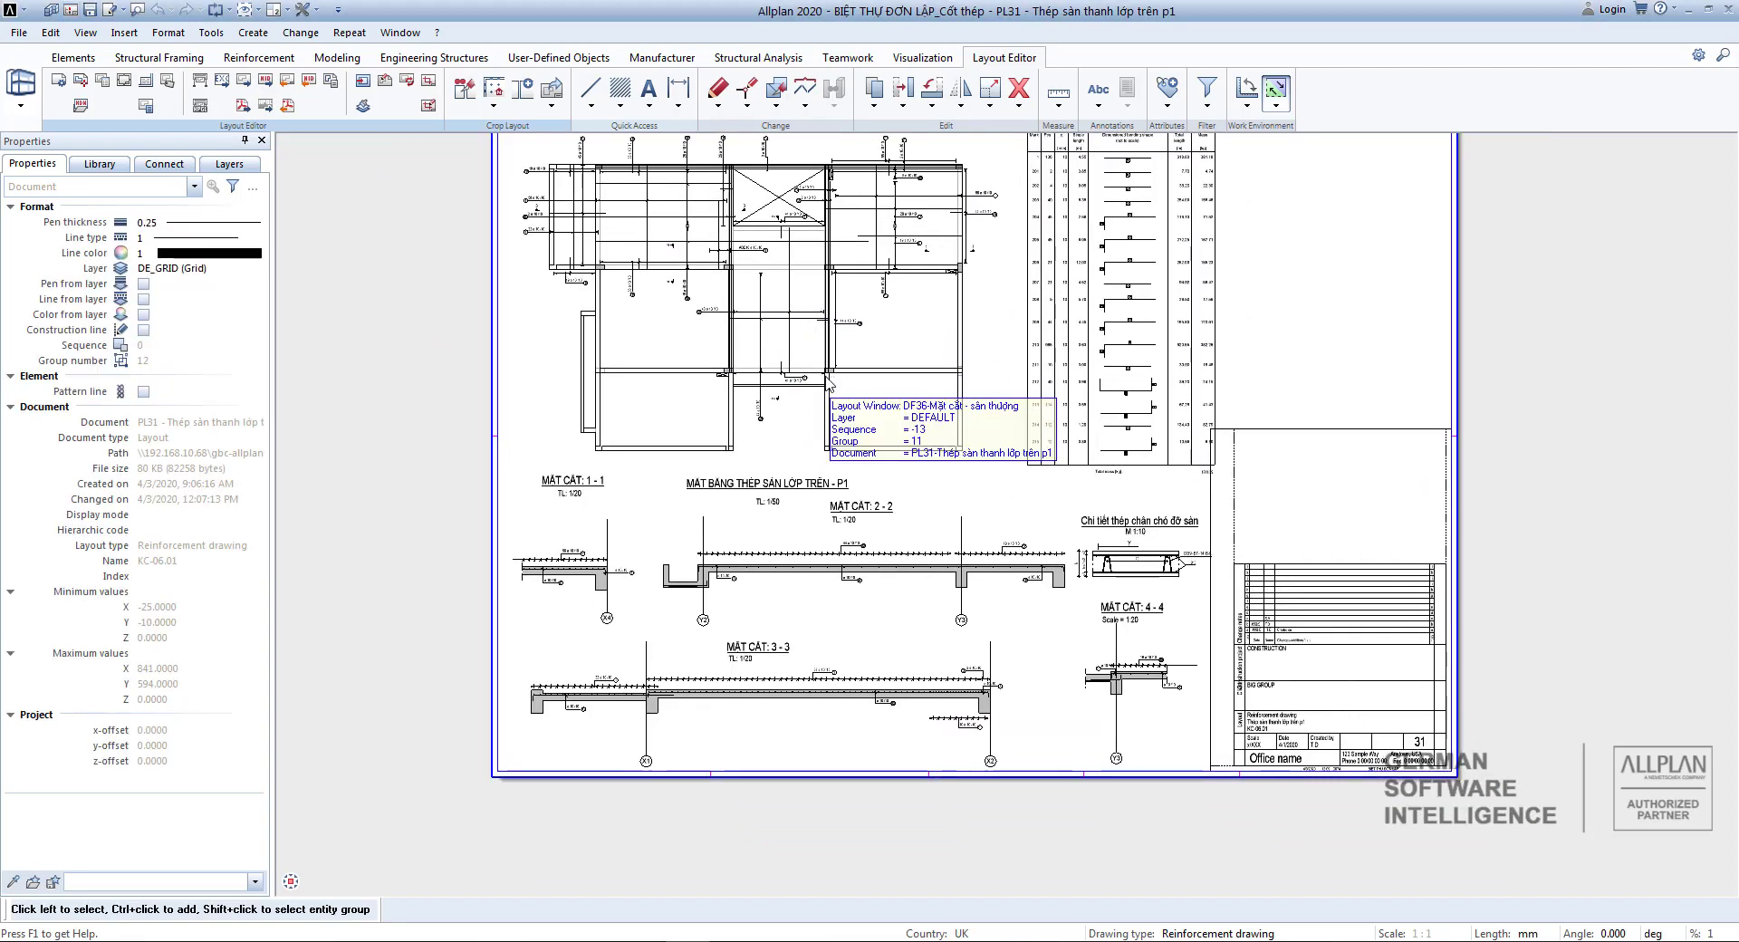
{"action": "middle_click_drag", "start_coordinate": [830, 379], "coordinate": [832, 458]}
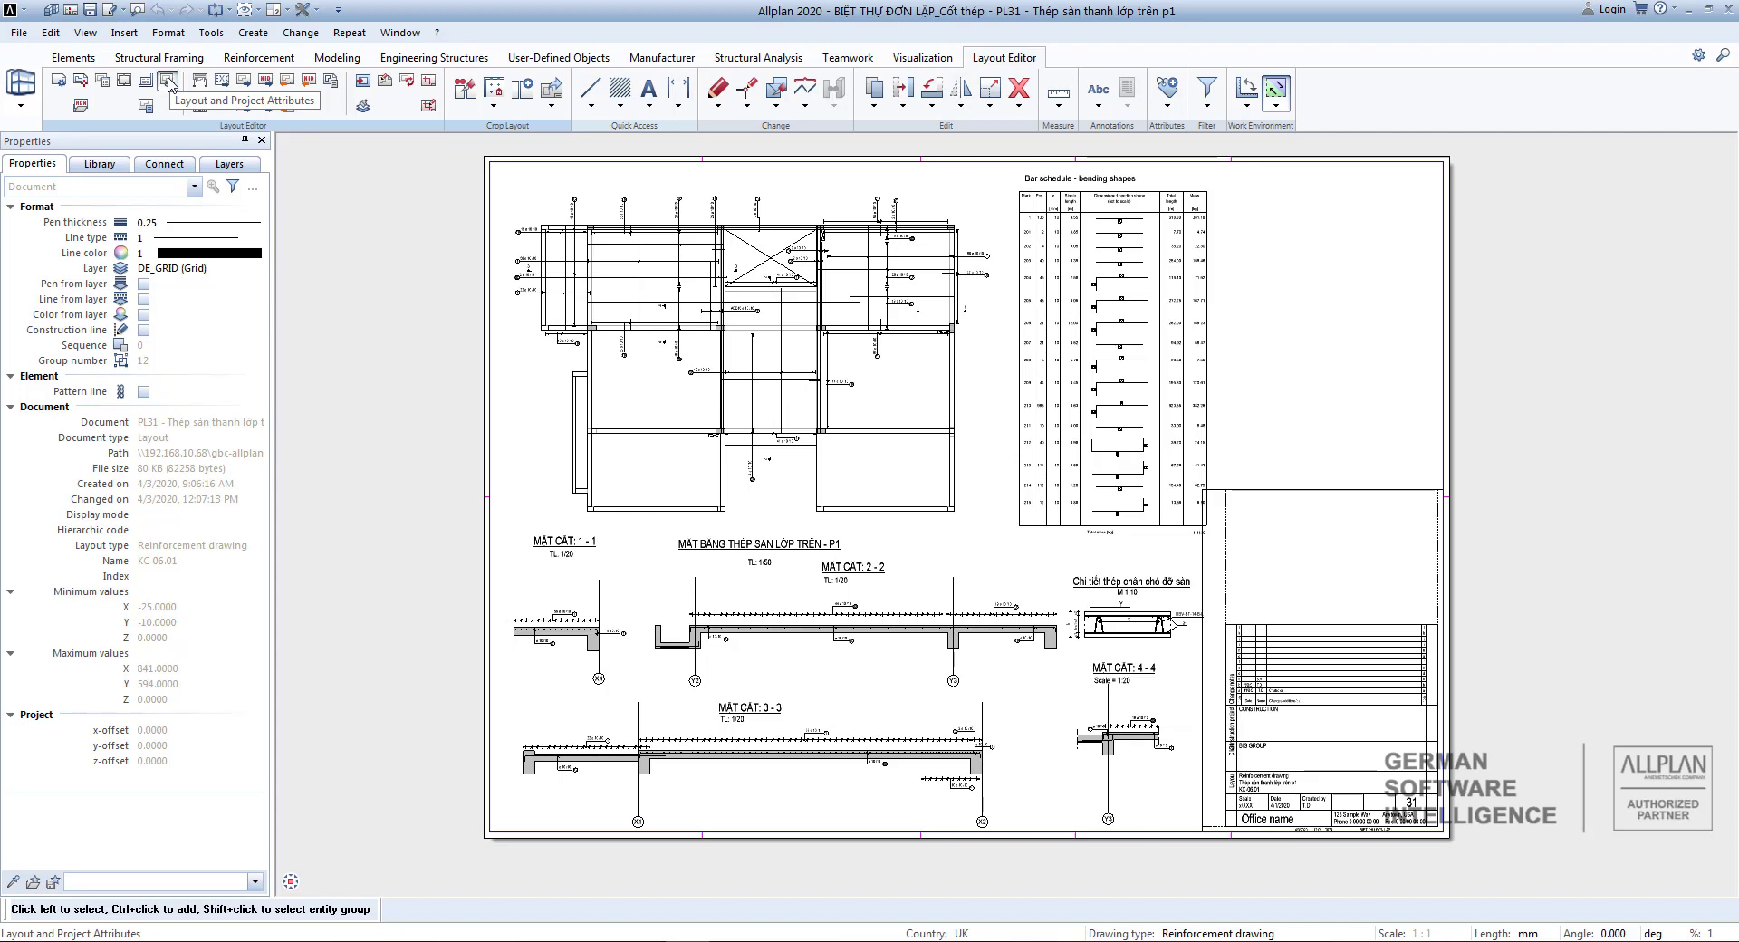
Bring up the Layout Attributes overview listing the project's layouts with index, size and scale.
{"action": "left_click", "coordinate": [169, 82]}
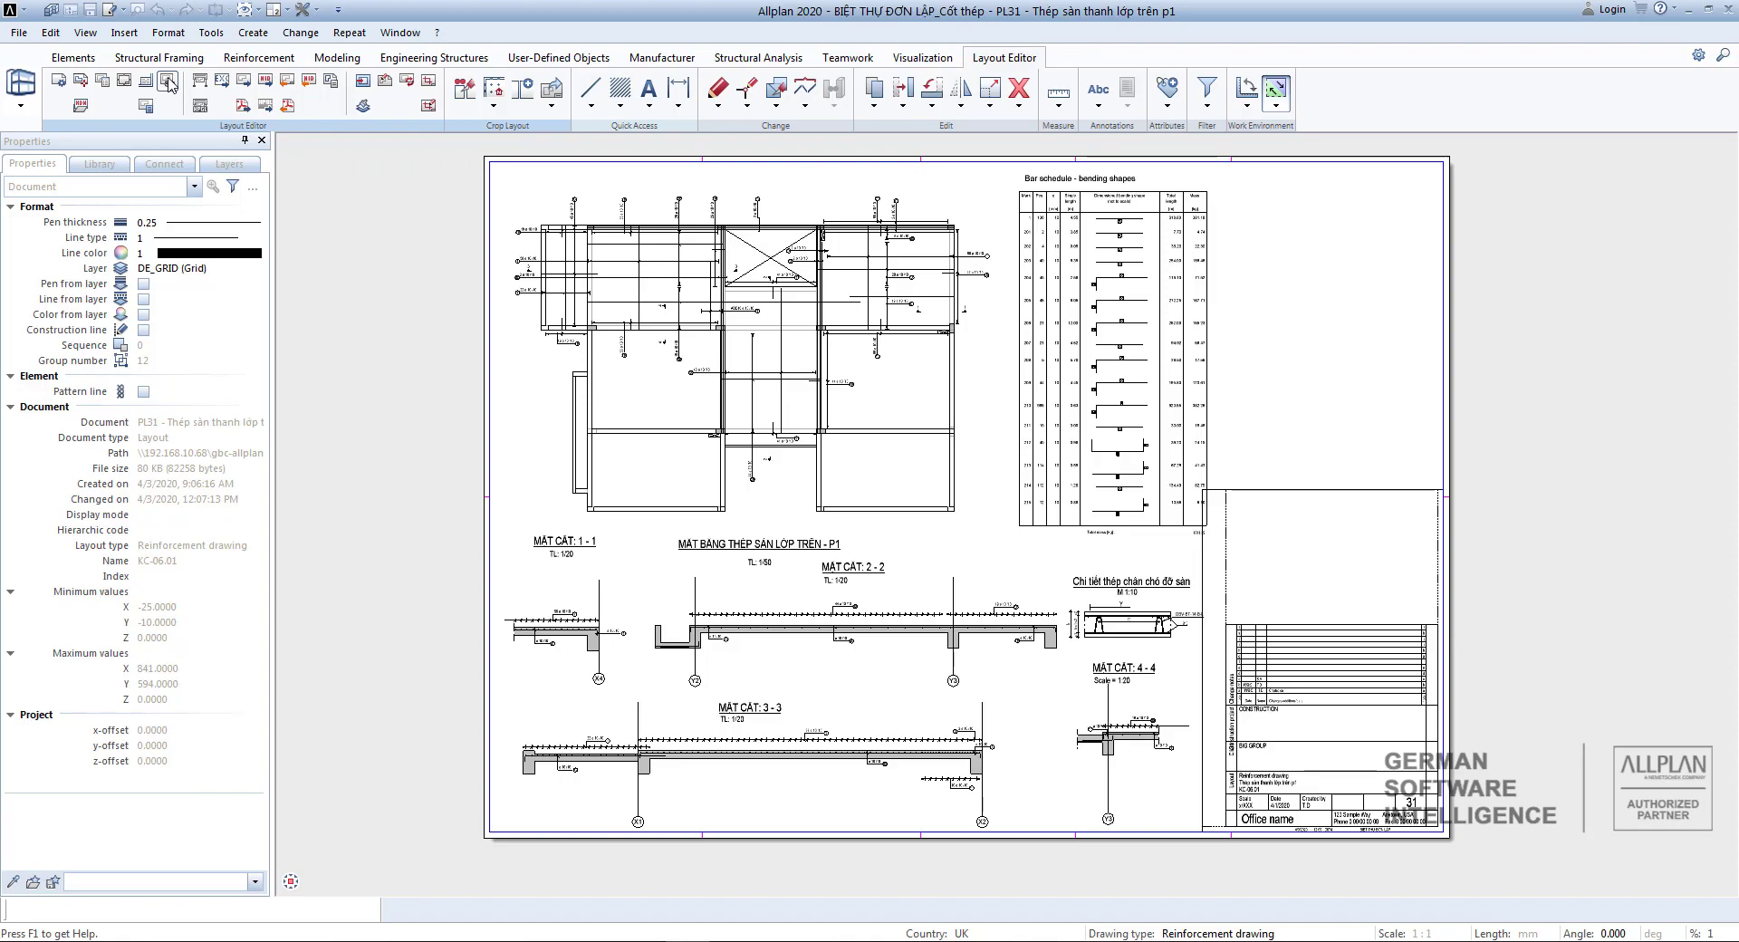
{"action": "left_click", "coordinate": [167, 82]}
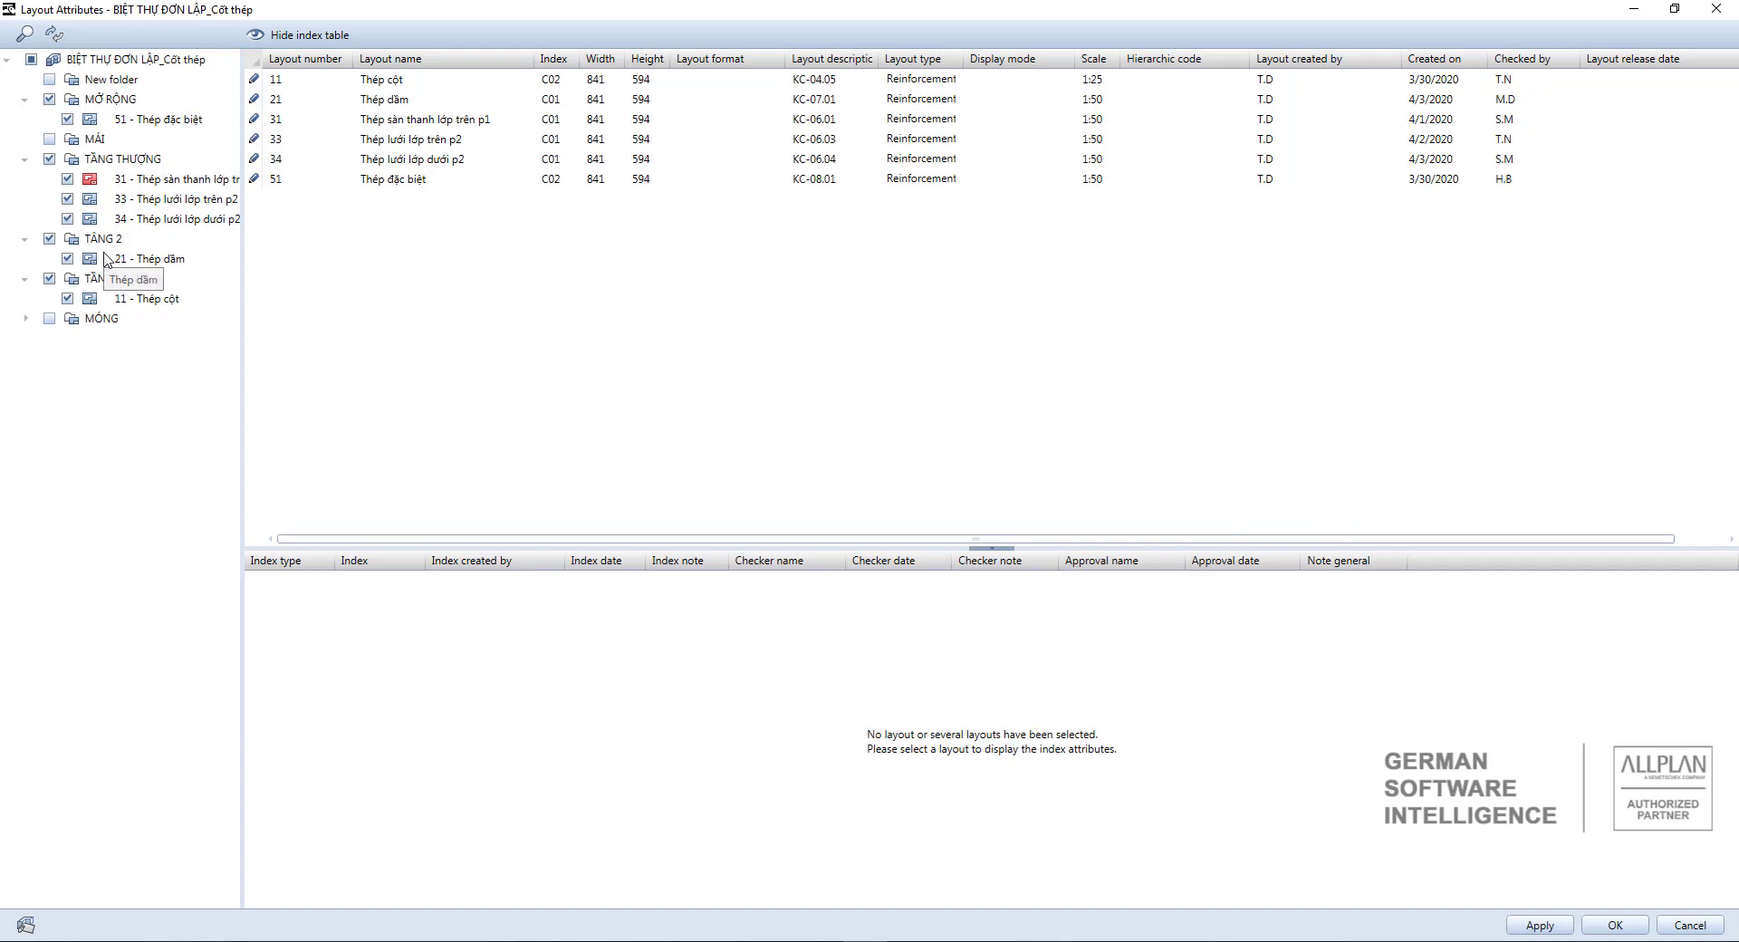
{"action": "left_click", "coordinate": [51, 100]}
{"action": "left_click", "coordinate": [51, 100]}
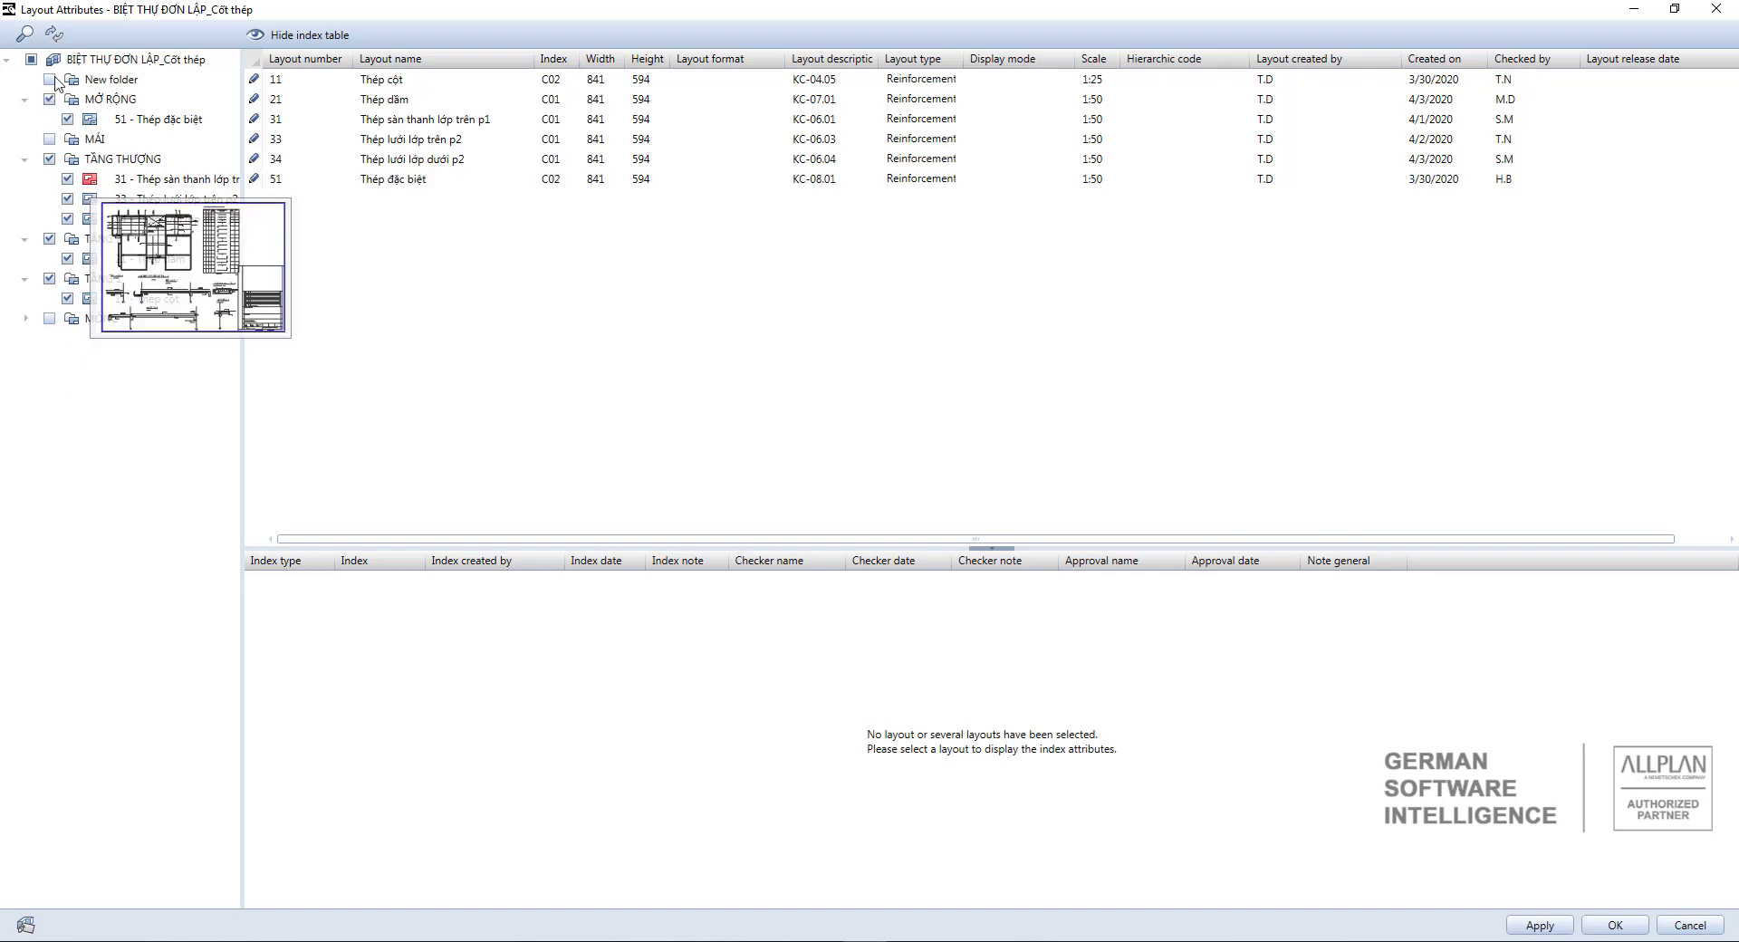
{"action": "left_click", "coordinate": [24, 33]}
{"action": "left_click", "coordinate": [87, 35]}
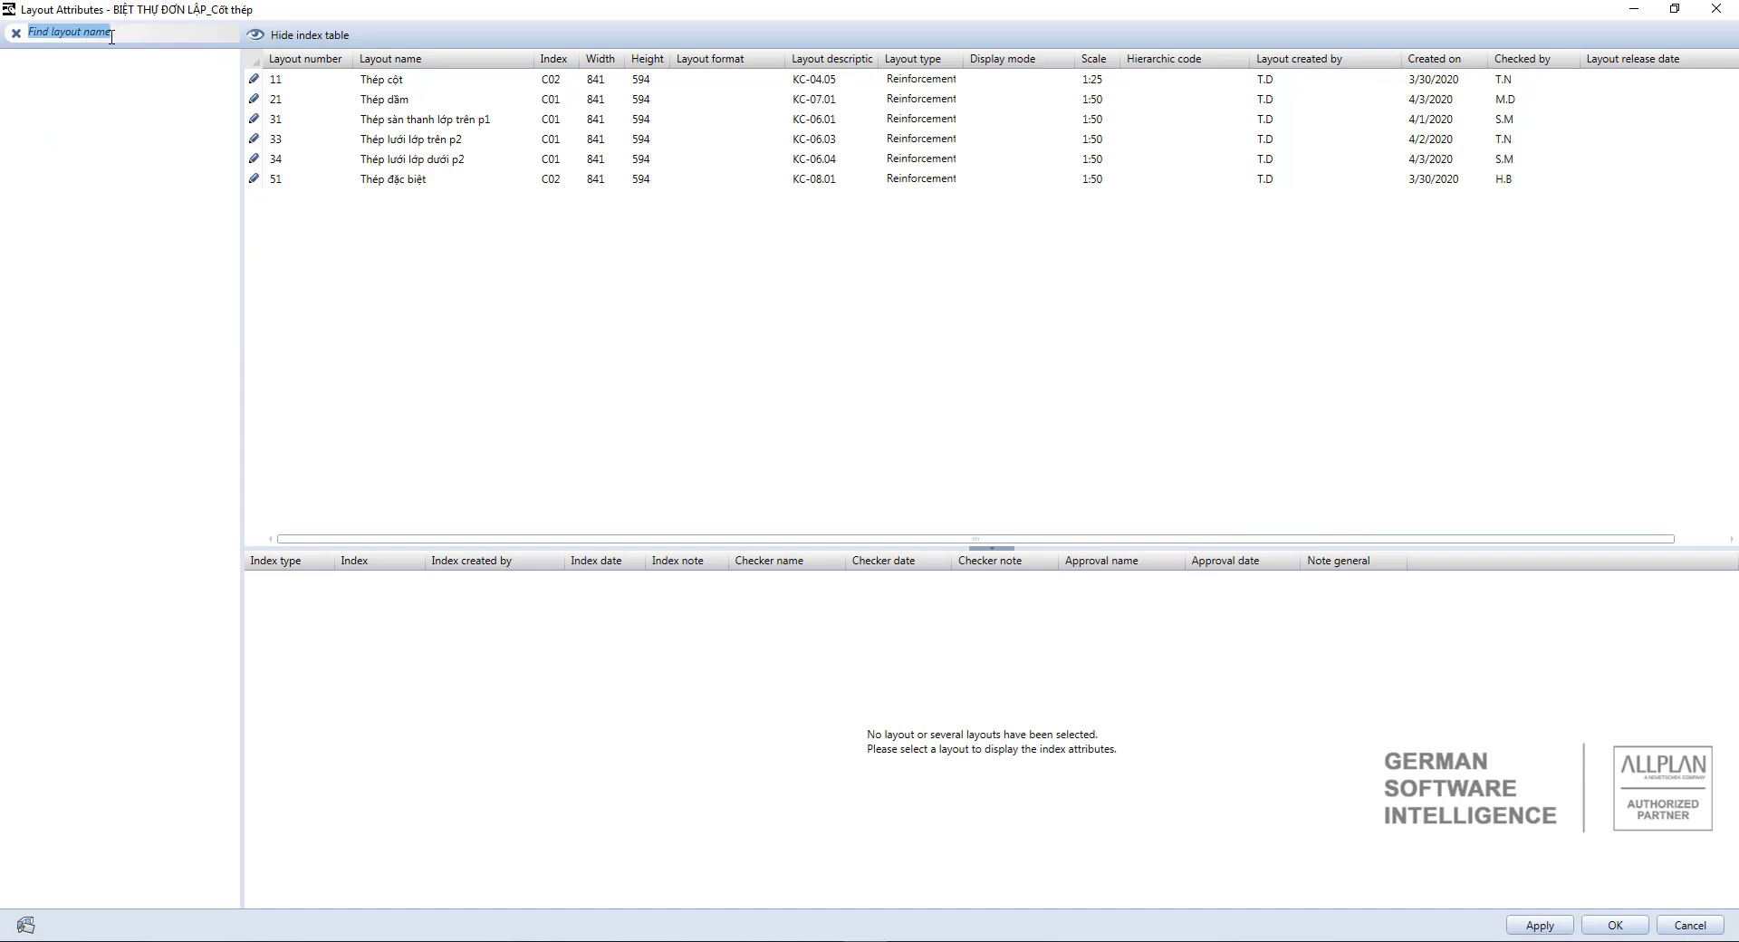
{"action": "type", "text": "sa"}
{"action": "left_click", "coordinate": [17, 35]}
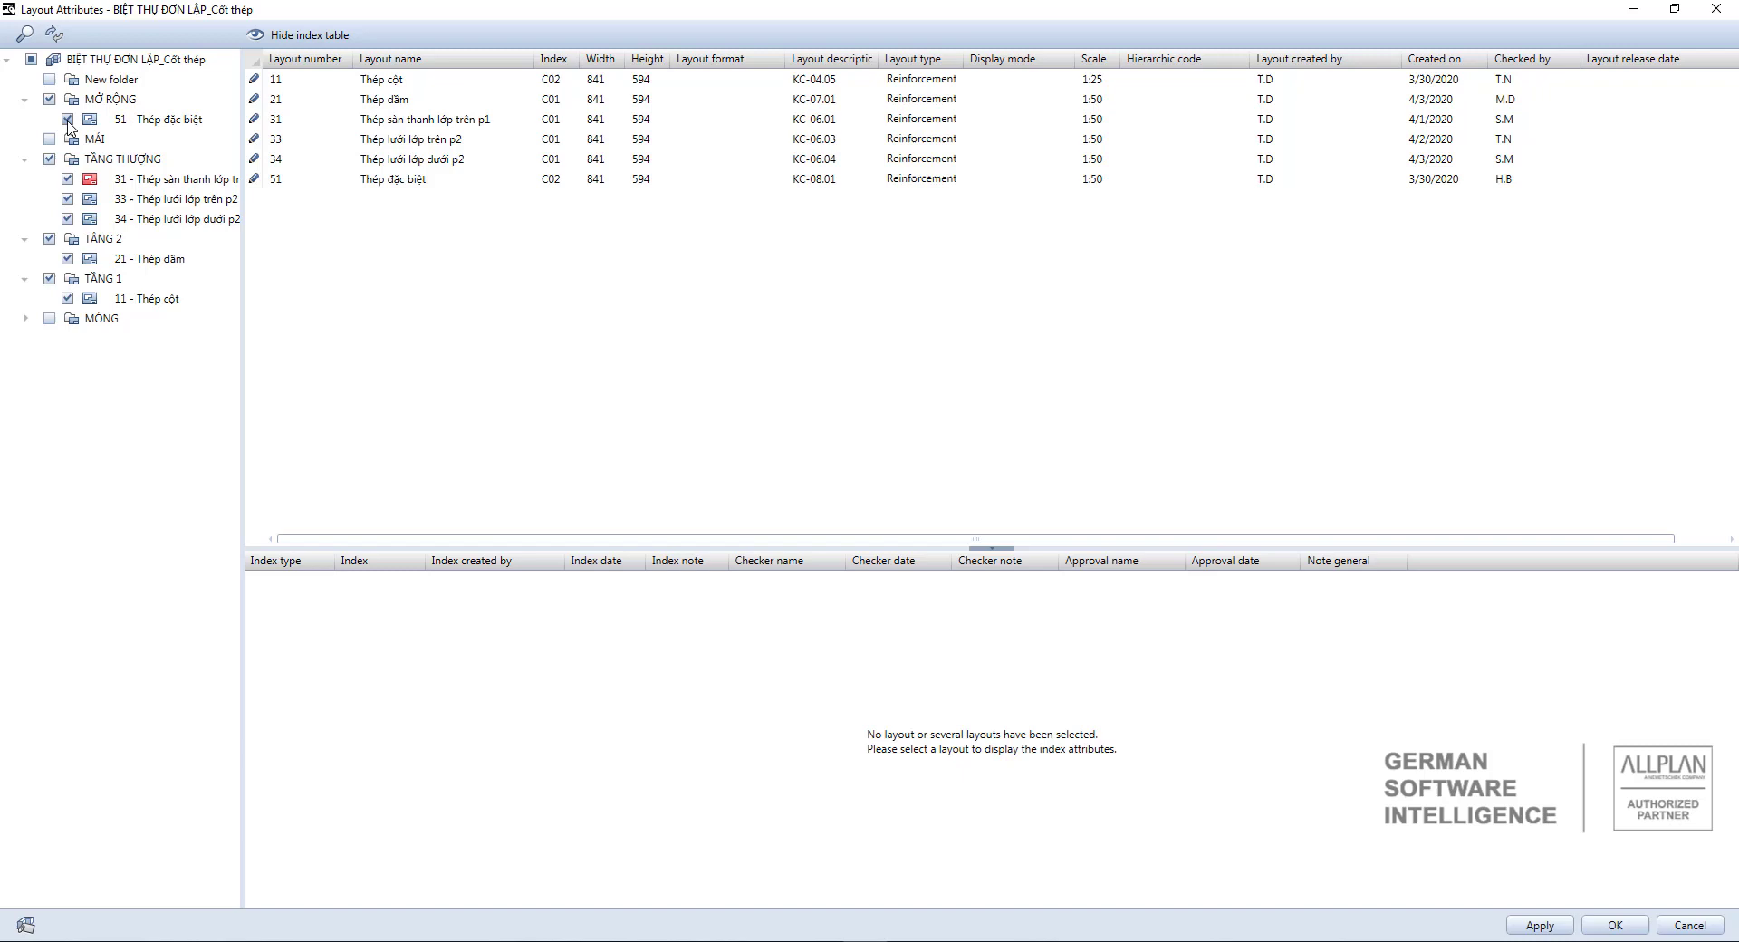
{"action": "left_click", "coordinate": [68, 120]}
{"action": "left_click", "coordinate": [68, 120]}
Toggle the empty MÁI folder and lock layout 11 Thép cột for editing, showing indexes C01 and C02.
{"action": "left_click", "coordinate": [49, 140]}
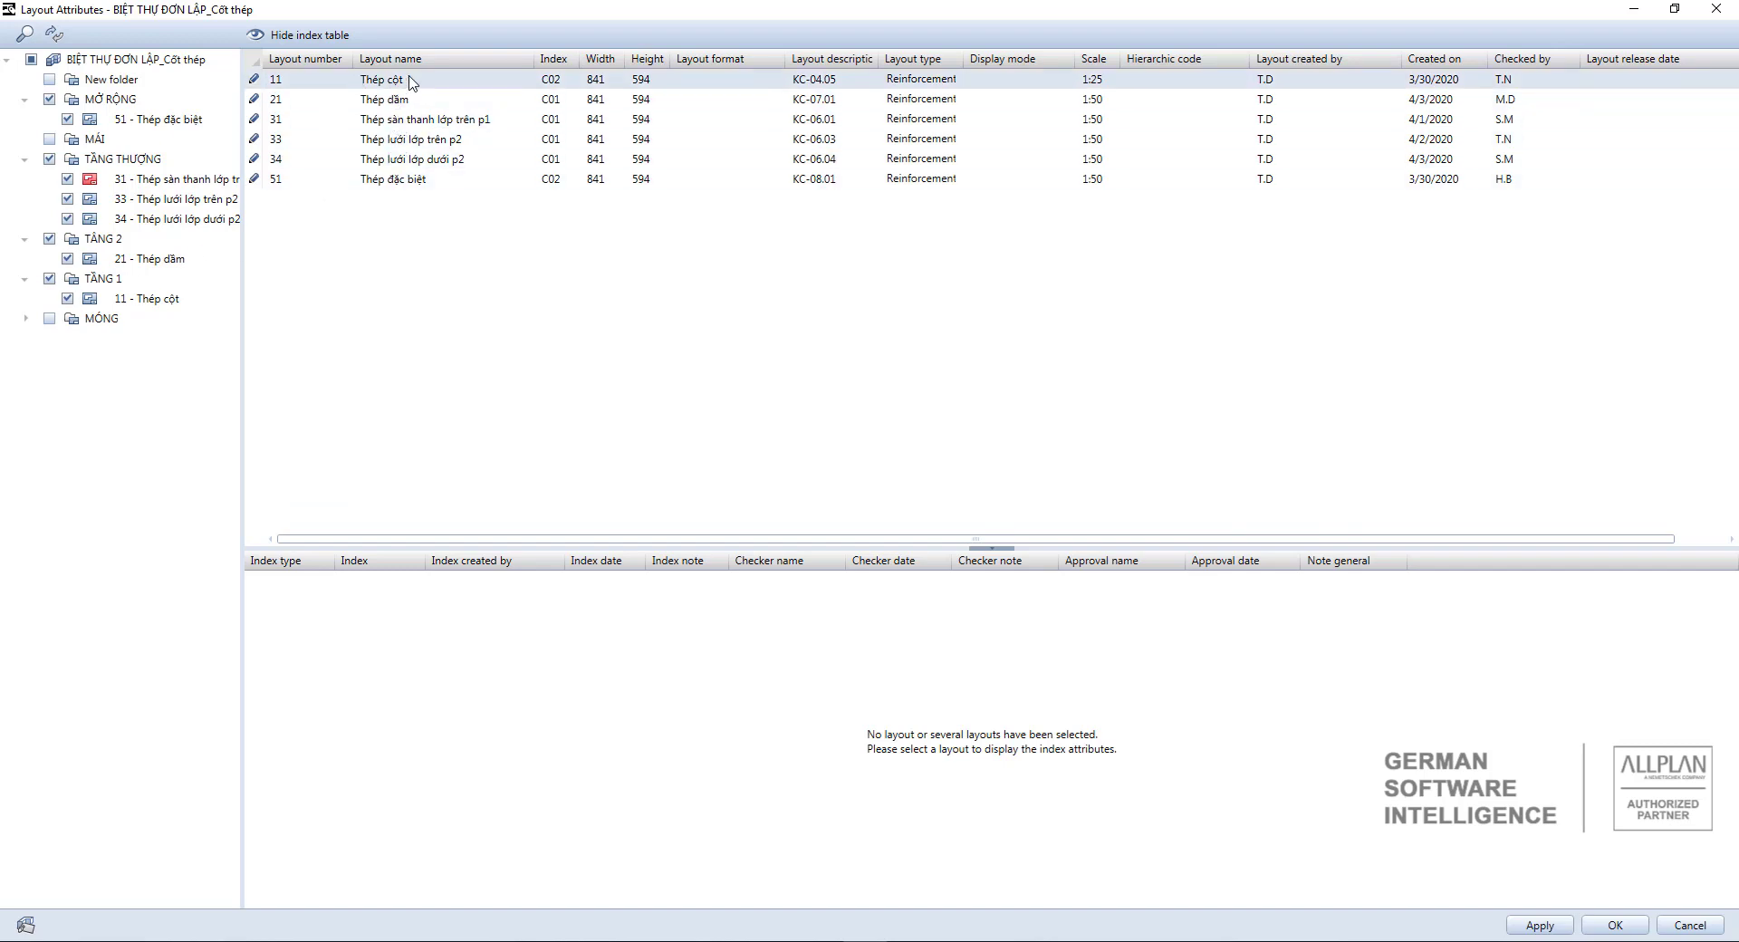
{"action": "left_click", "coordinate": [254, 79]}
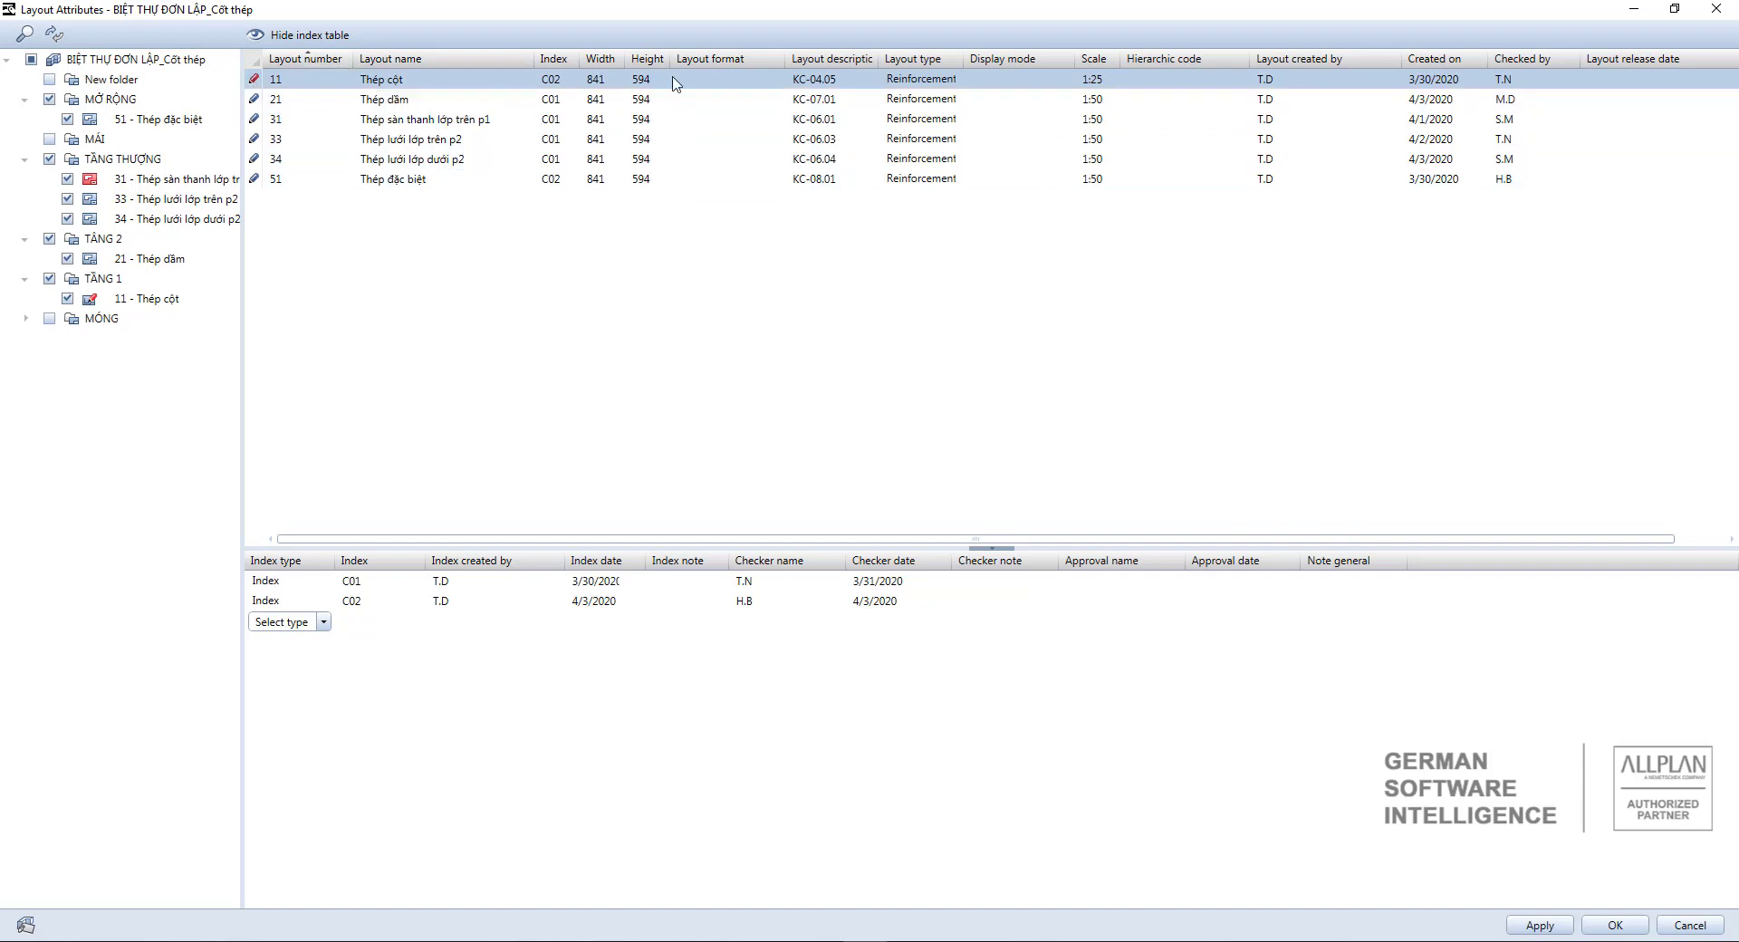
Review layout 11's format, description KC-04.05, scale 1:25, creator, date and checker, then apply.
{"action": "left_click", "coordinate": [715, 80]}
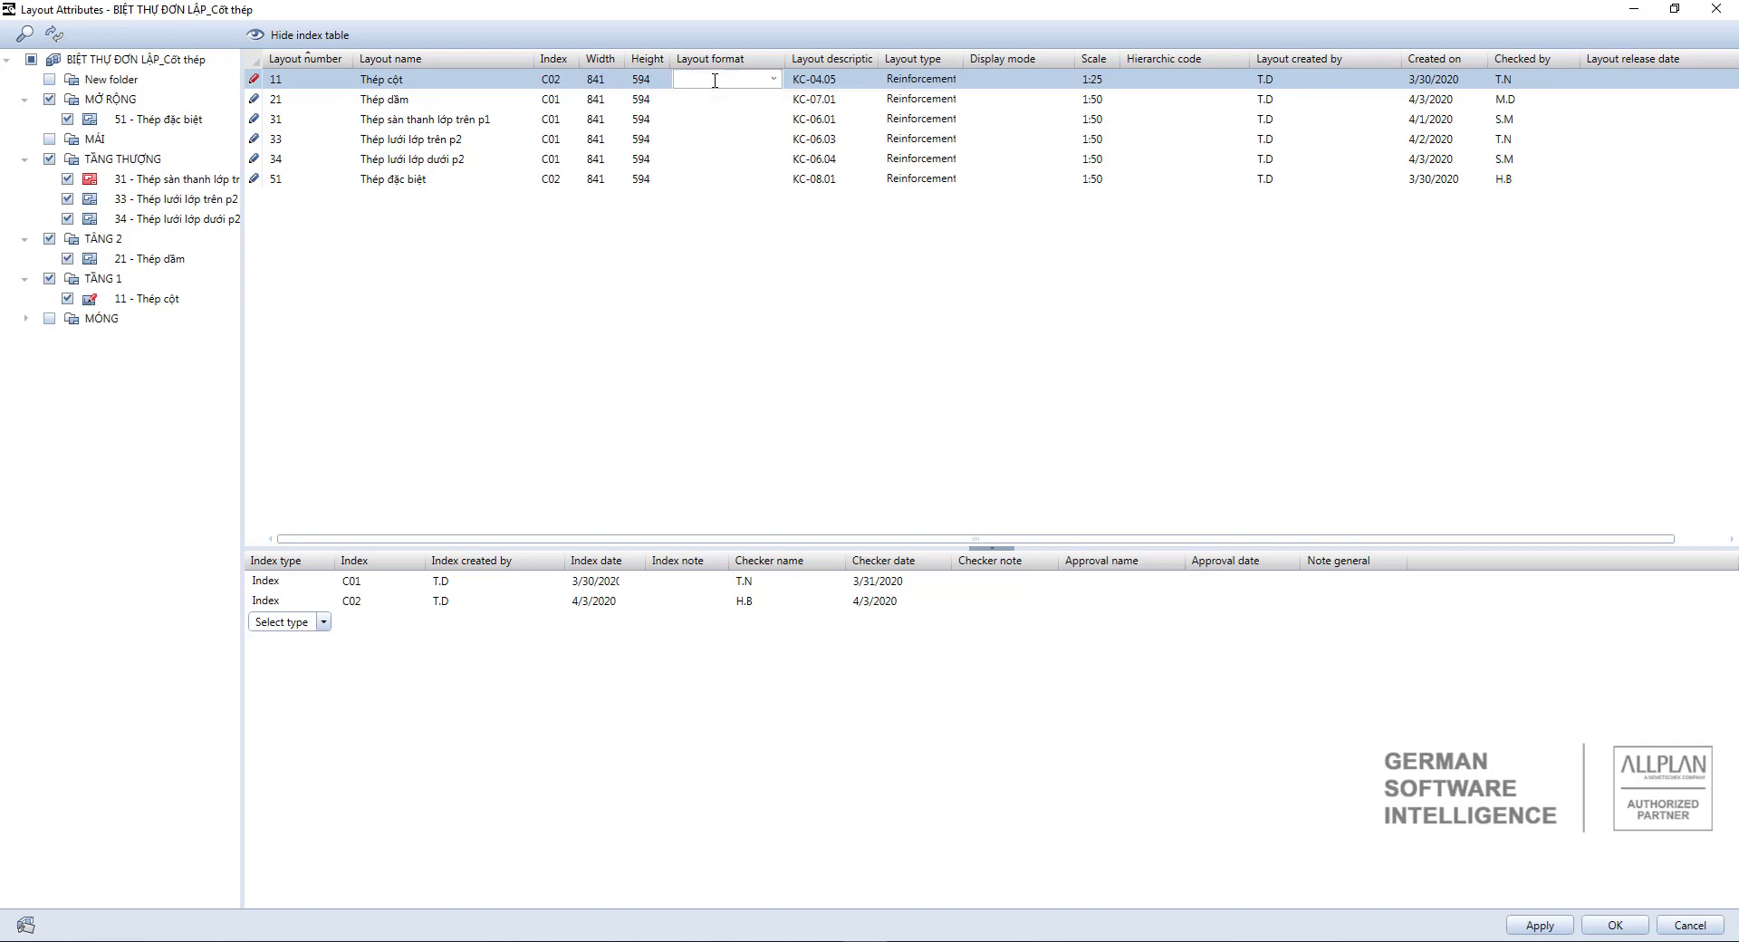
{"action": "left_click", "coordinate": [818, 80]}
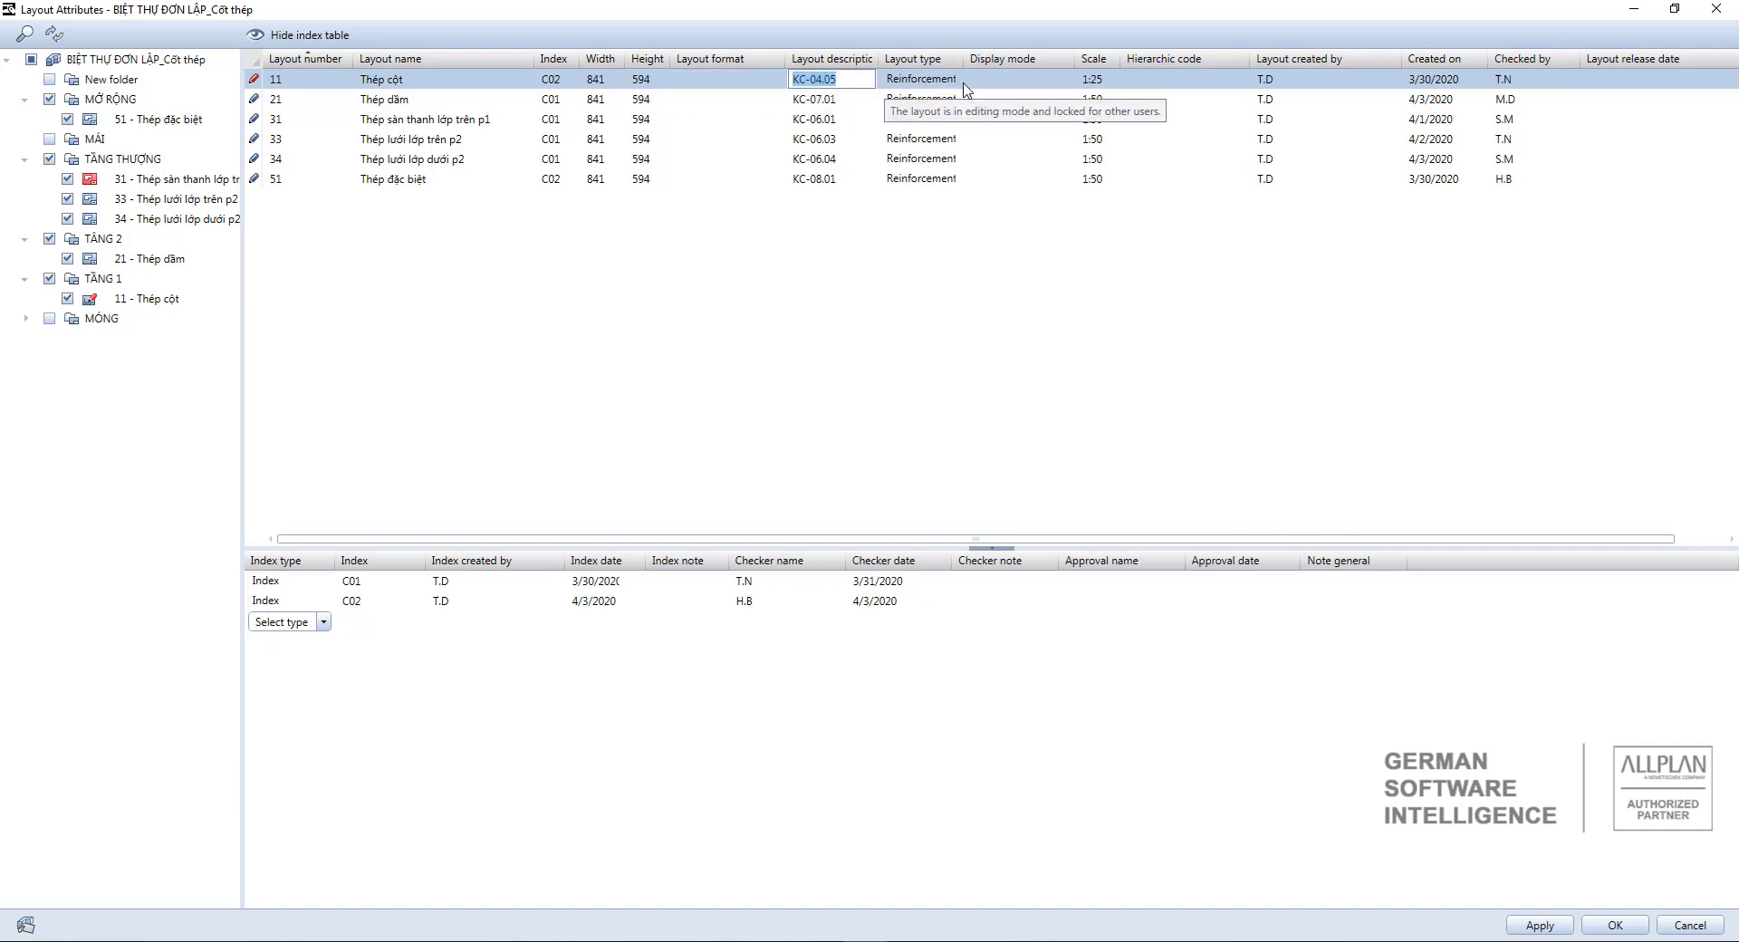
{"action": "left_click", "coordinate": [1095, 80]}
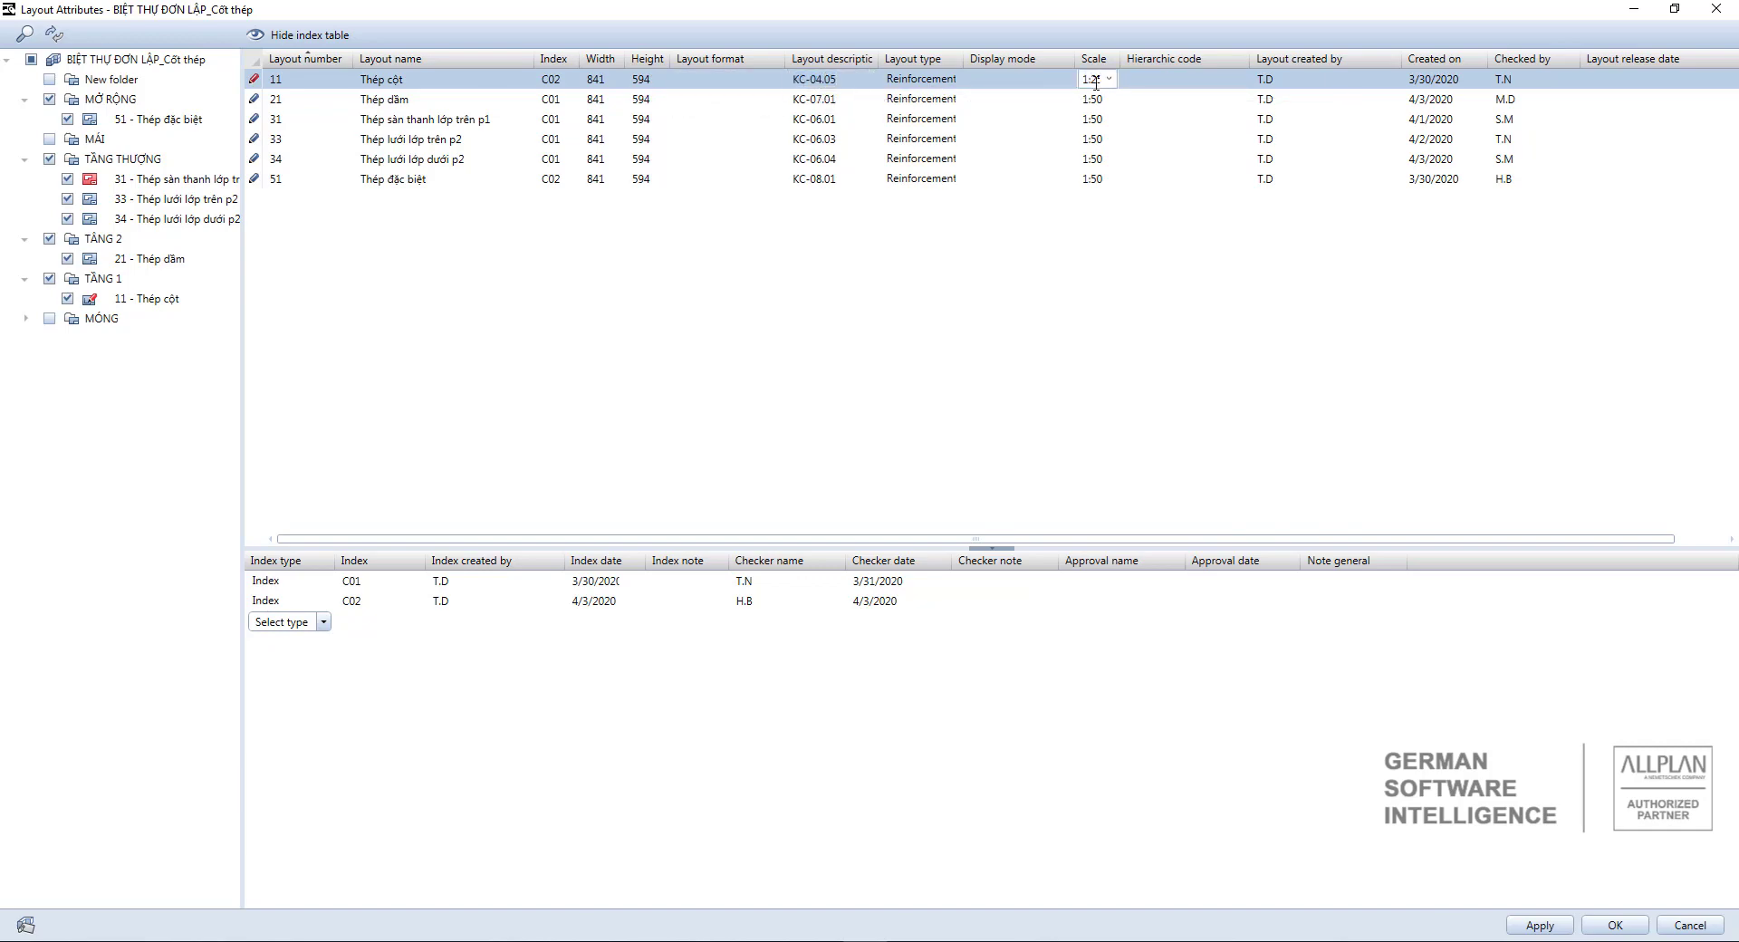
{"action": "left_click", "coordinate": [1282, 80]}
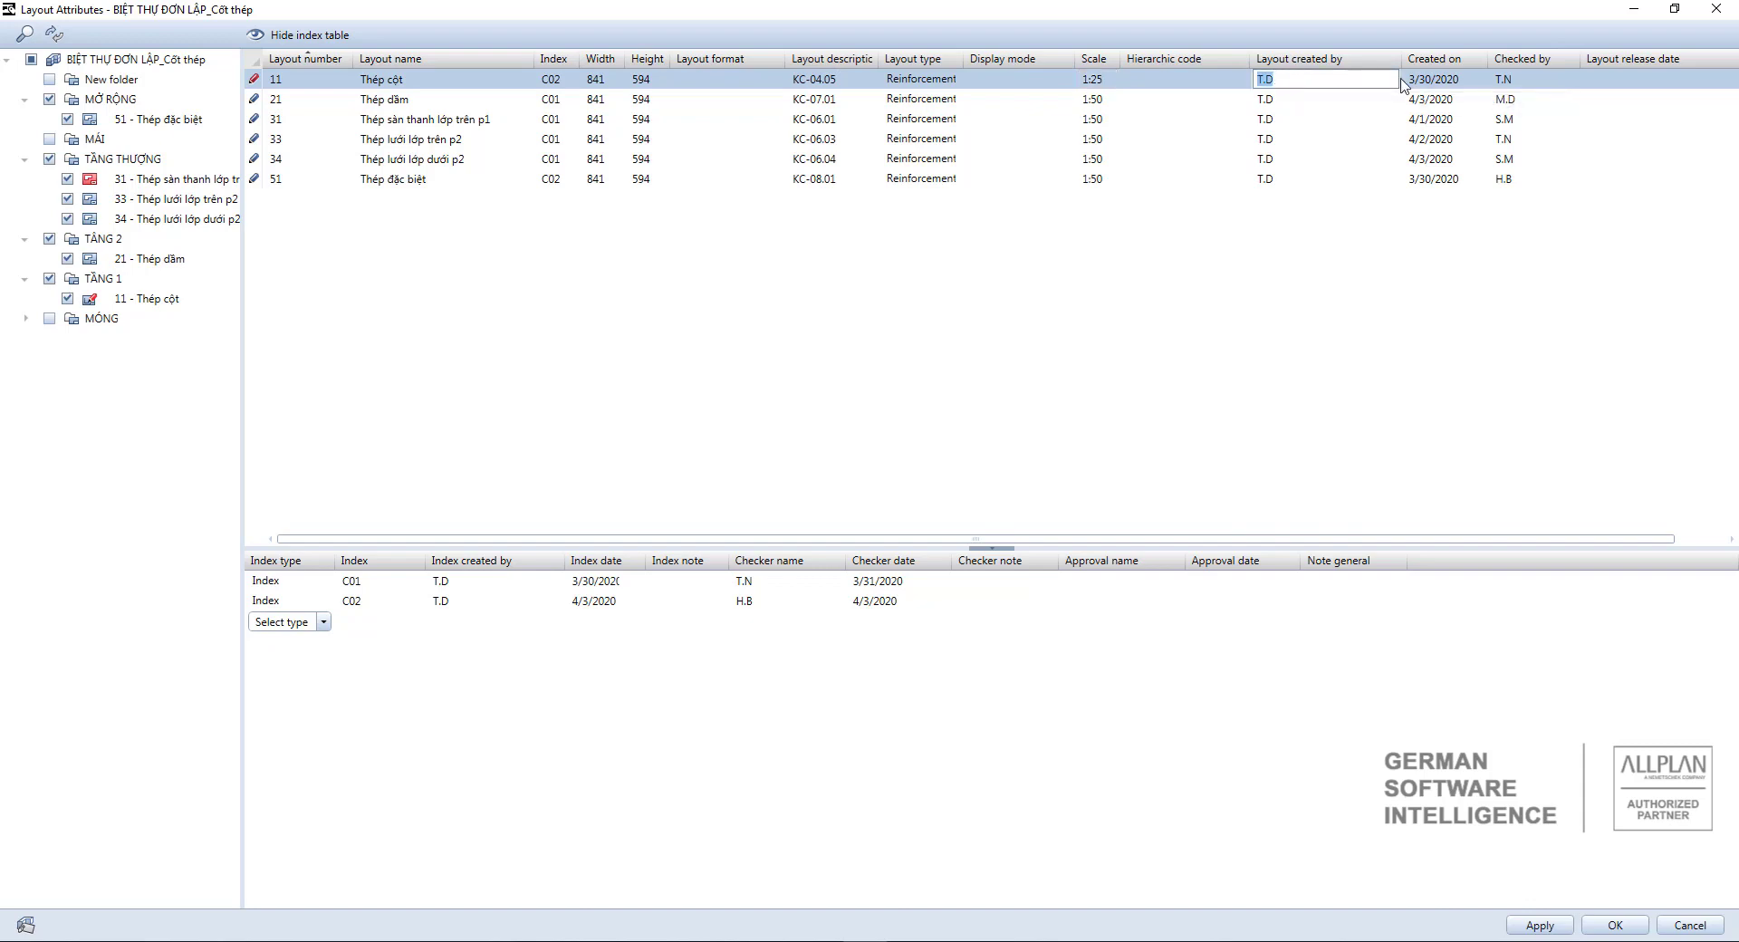
{"action": "left_click", "coordinate": [1458, 80]}
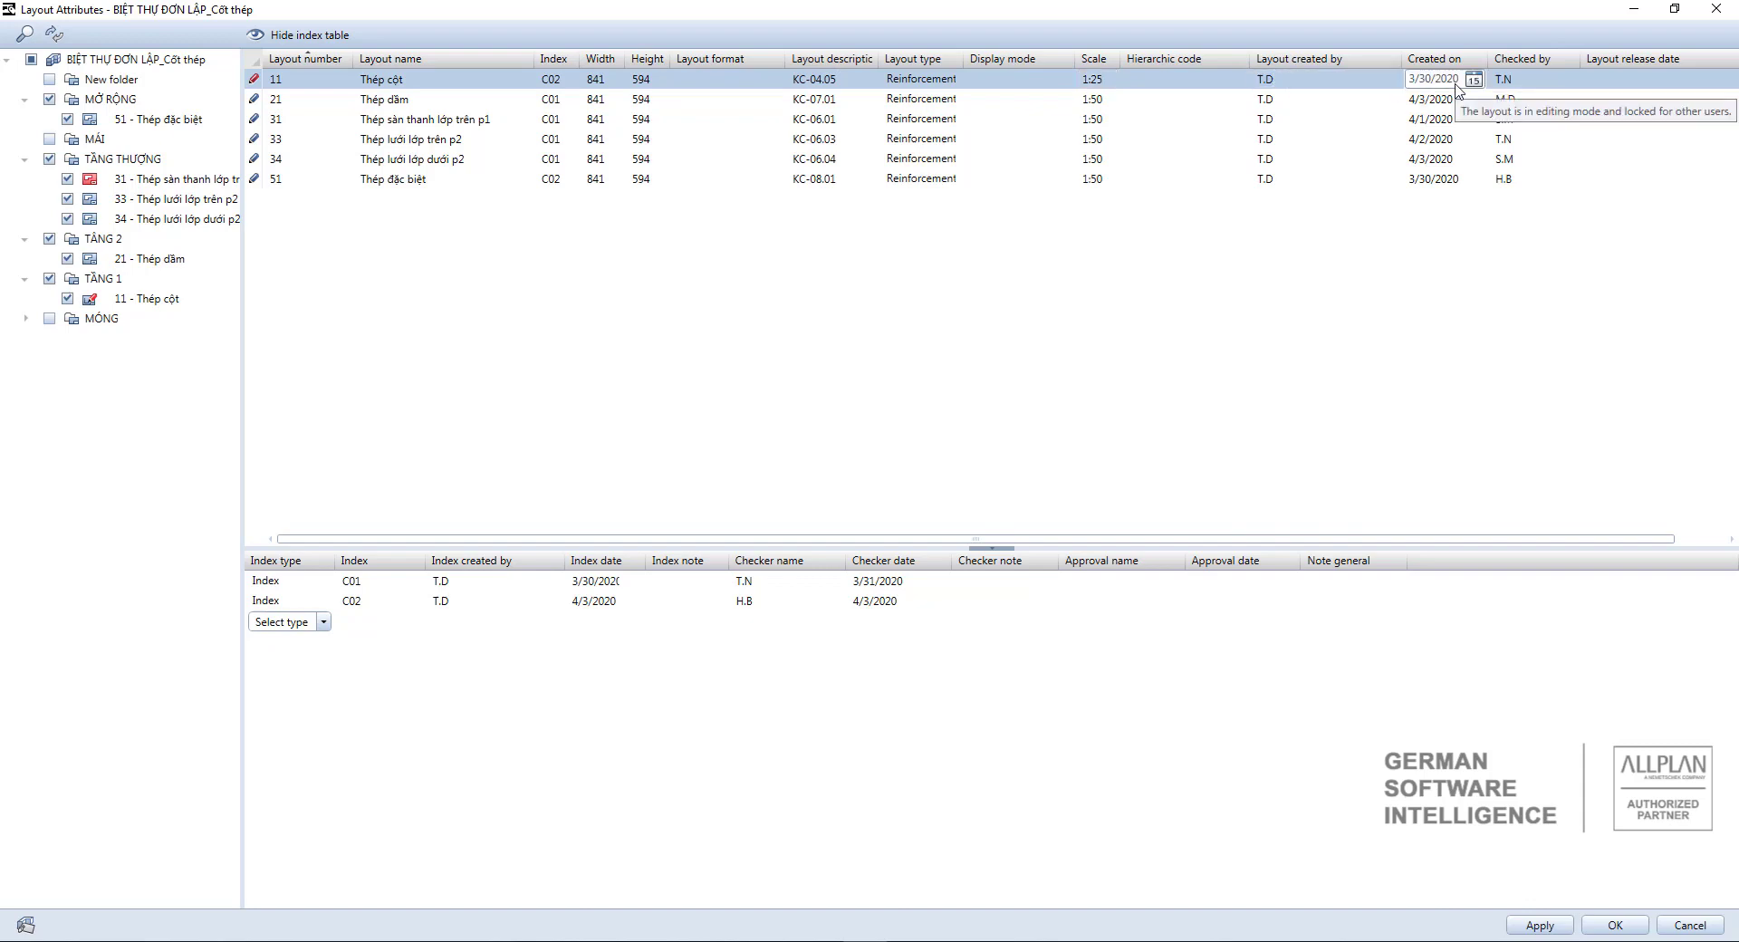
{"action": "left_click", "coordinate": [1515, 83]}
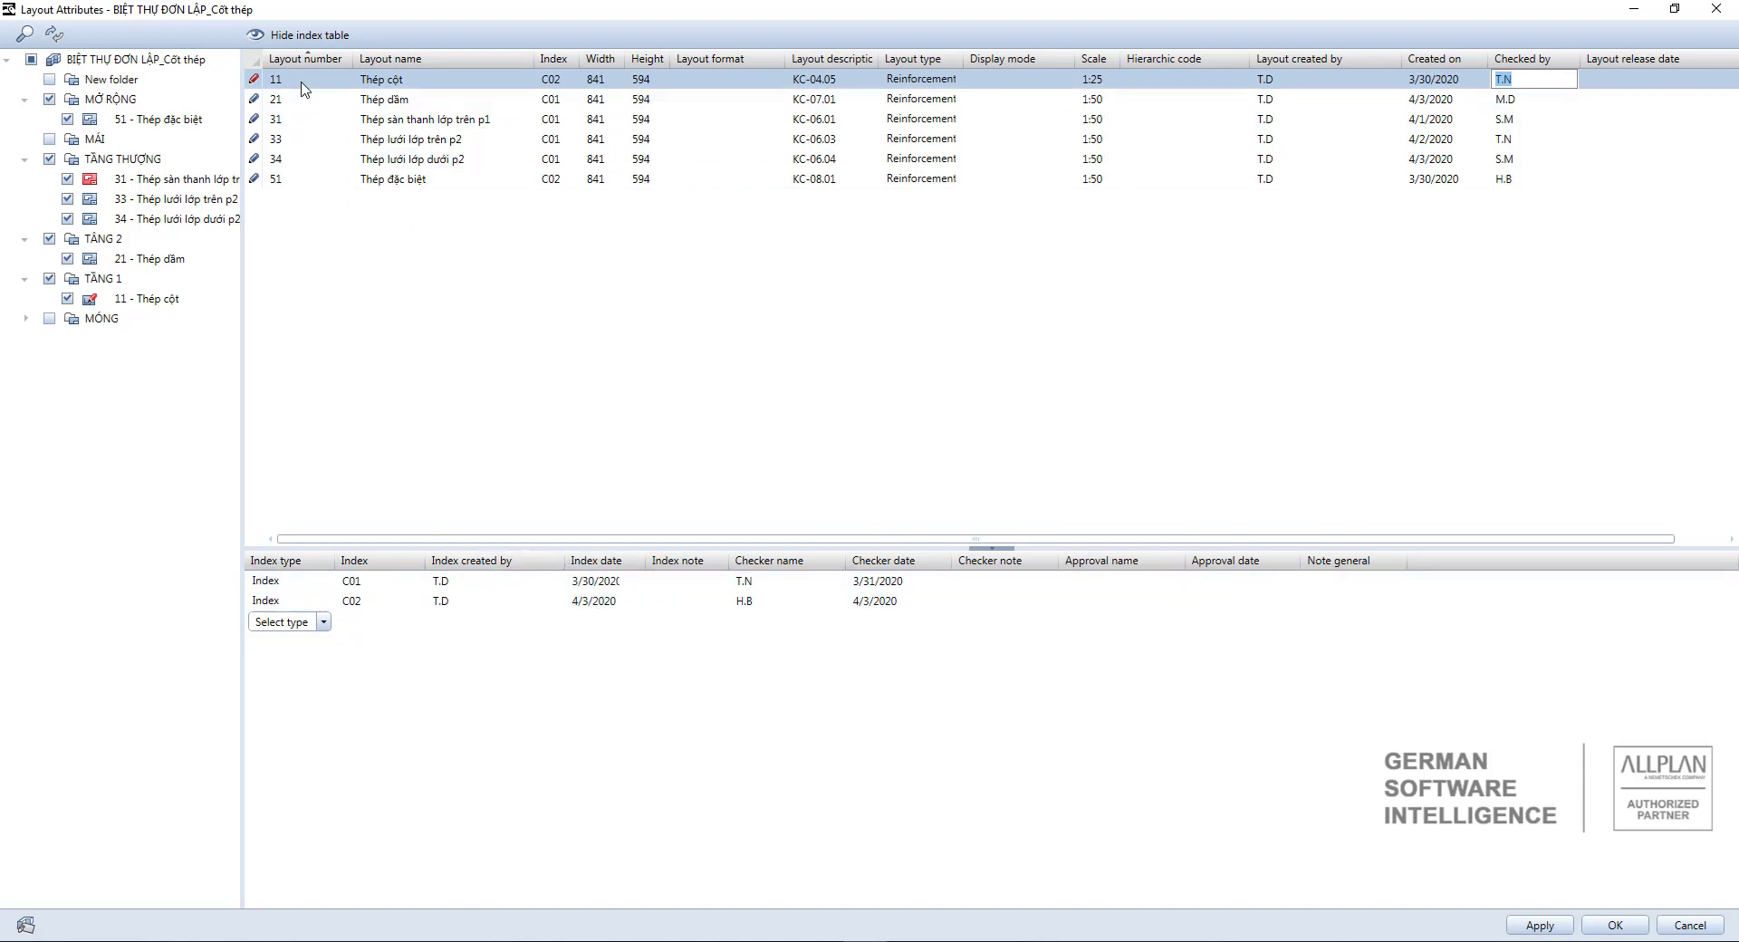
{"action": "left_click", "coordinate": [1539, 924]}
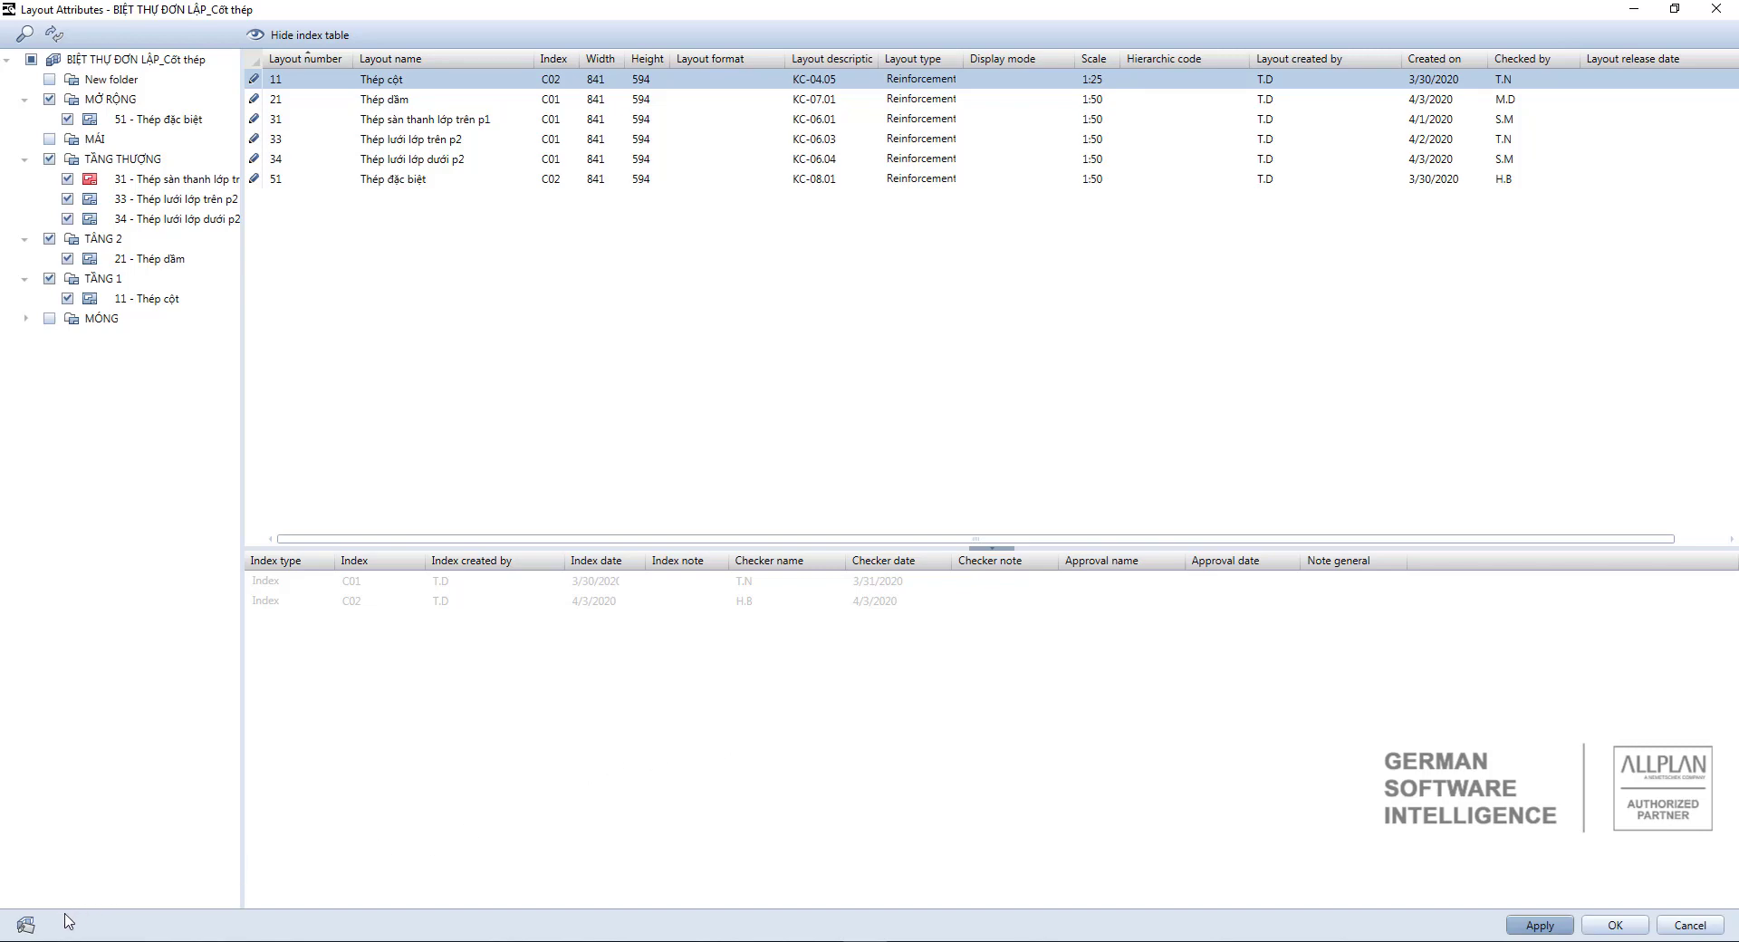
Open the project attributes with unassigned values shown and scroll through the list.
{"action": "left_click", "coordinate": [20, 924]}
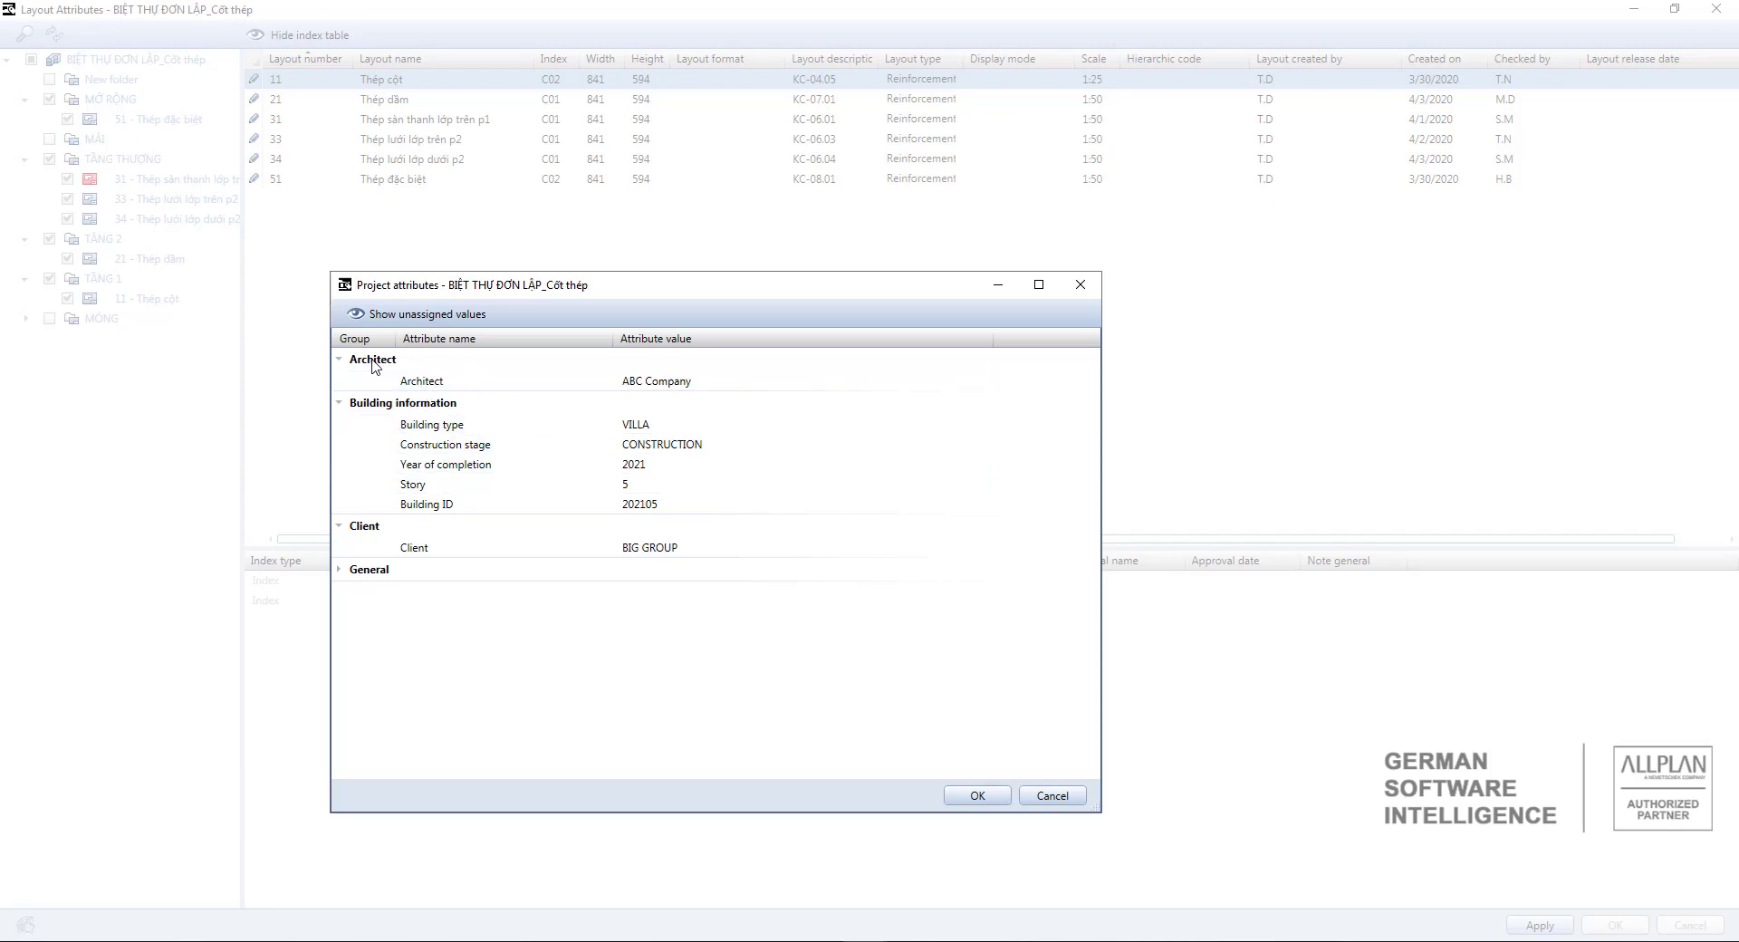
{"action": "left_click", "coordinate": [384, 316]}
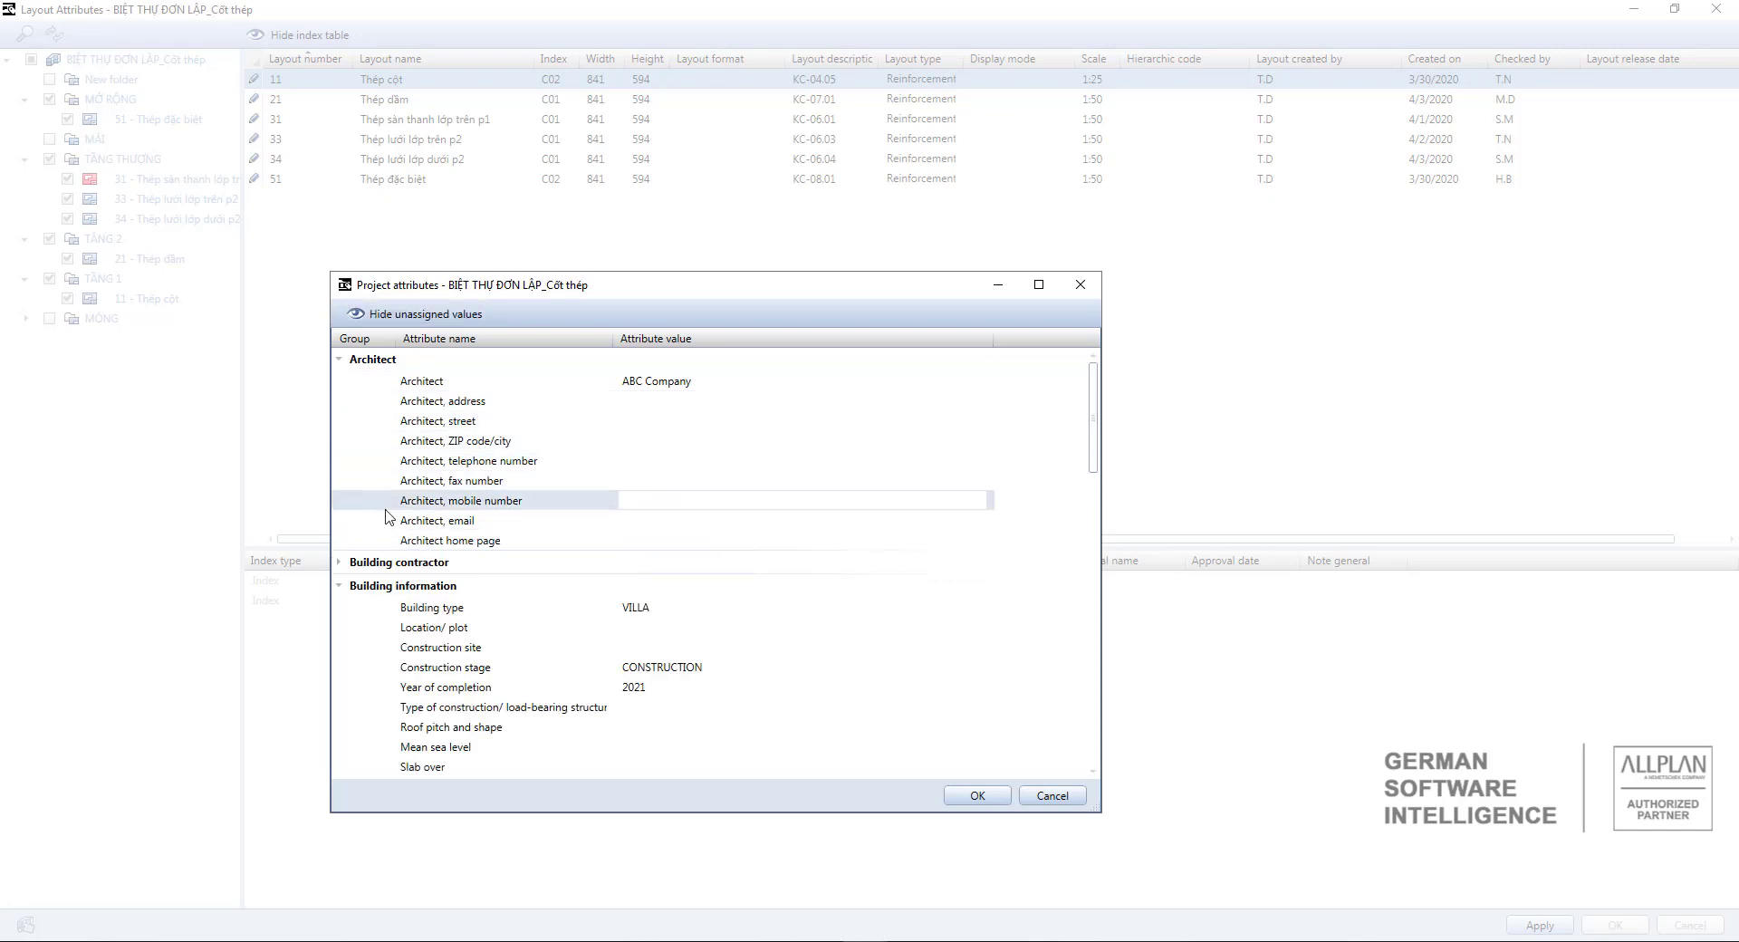
{"action": "scroll", "coordinate": [388, 524], "scroll_direction": "down", "scroll_amount": 1}
{"action": "scroll", "coordinate": [388, 526], "scroll_direction": "down", "scroll_amount": 1}
{"action": "scroll", "coordinate": [389, 525], "scroll_direction": "up", "scroll_amount": 2}
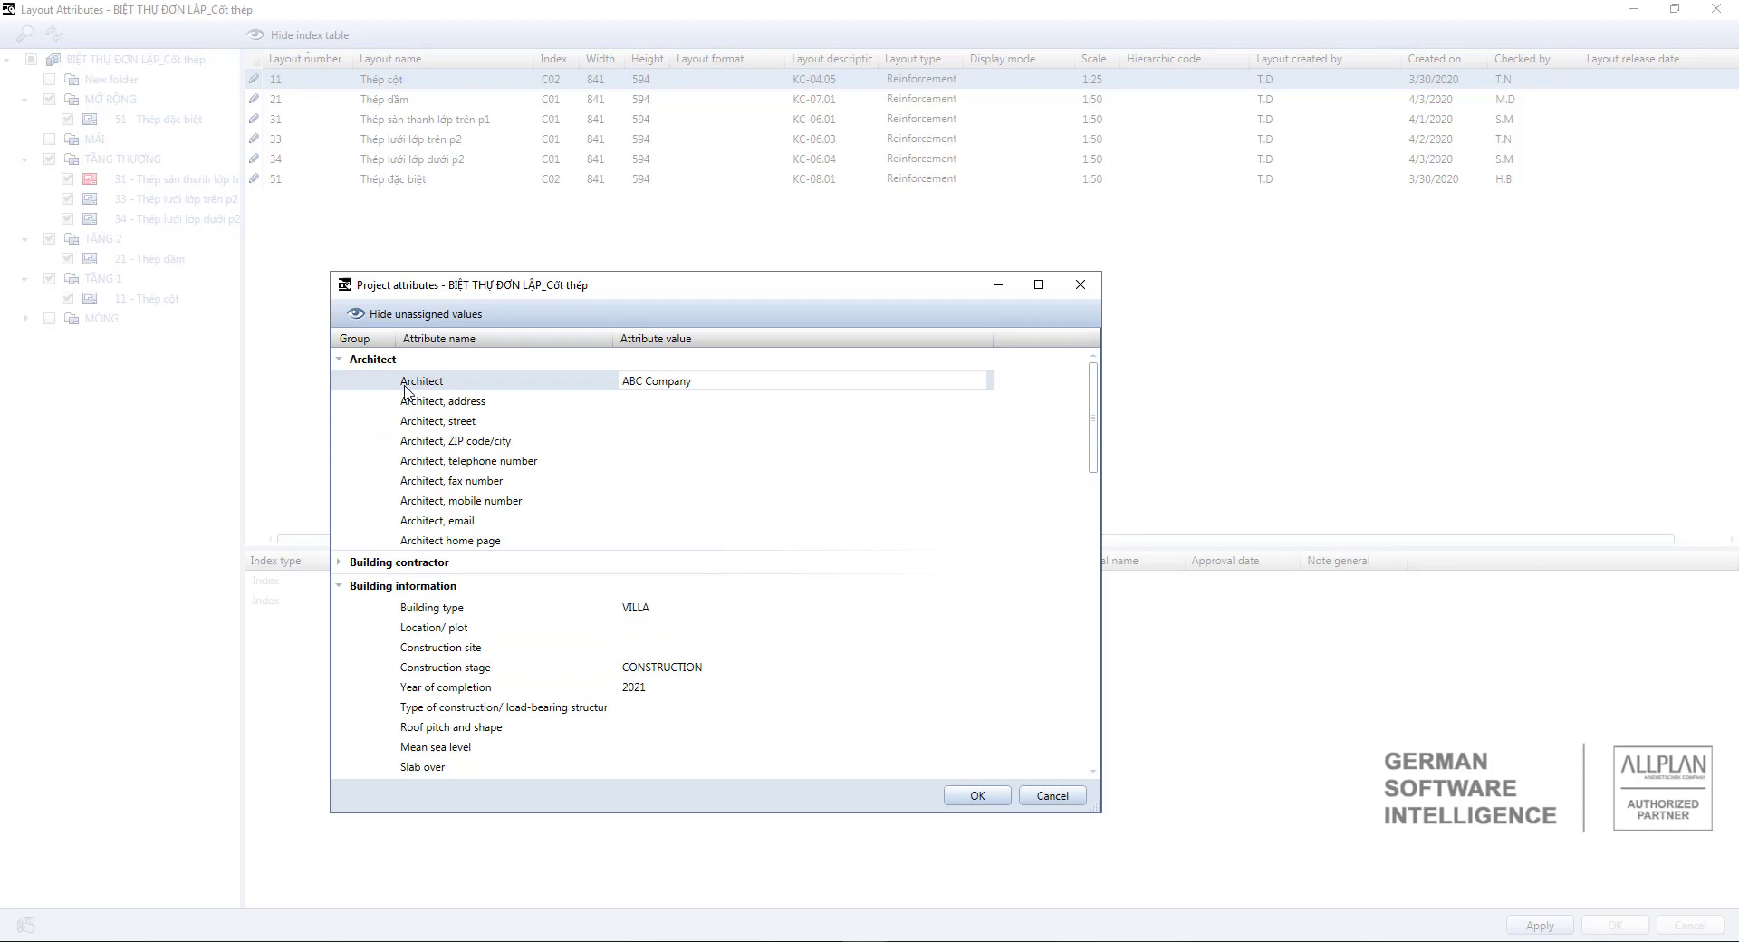
{"action": "scroll", "coordinate": [403, 525], "scroll_direction": "down", "scroll_amount": 1}
{"action": "scroll", "coordinate": [402, 526], "scroll_direction": "down", "scroll_amount": 5}
{"action": "scroll", "coordinate": [402, 543], "scroll_direction": "up", "scroll_amount": 6}
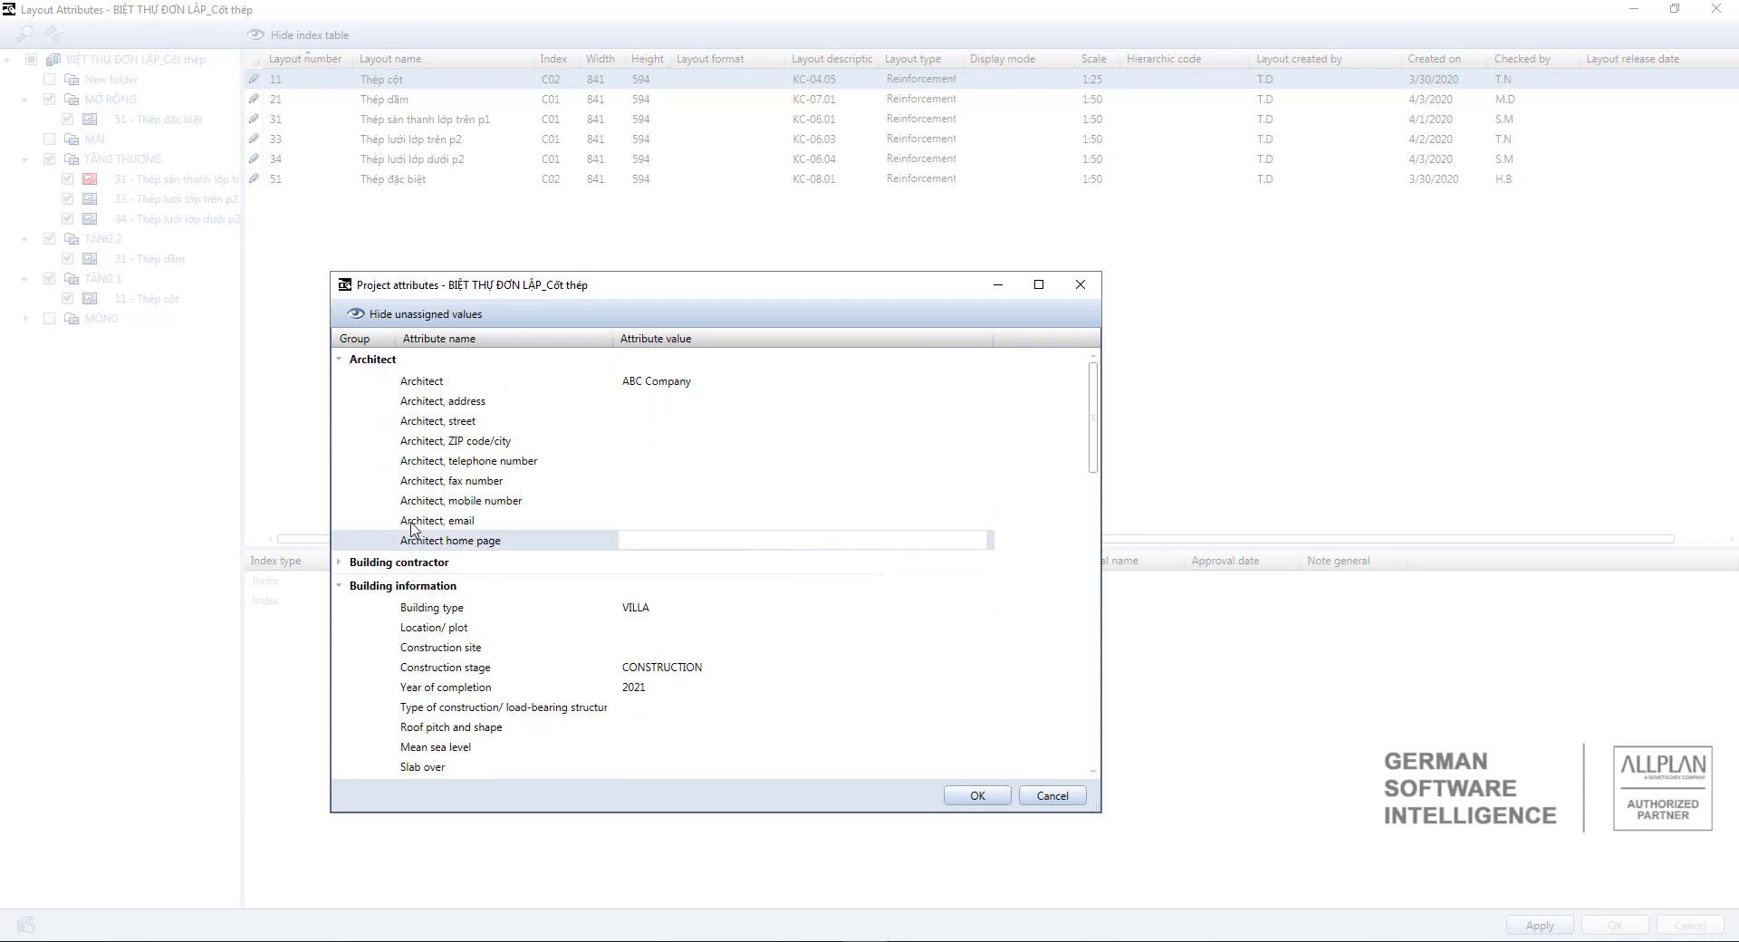
Collapse the Architect, Building information and Client attribute groups.
{"action": "left_click", "coordinate": [340, 361]}
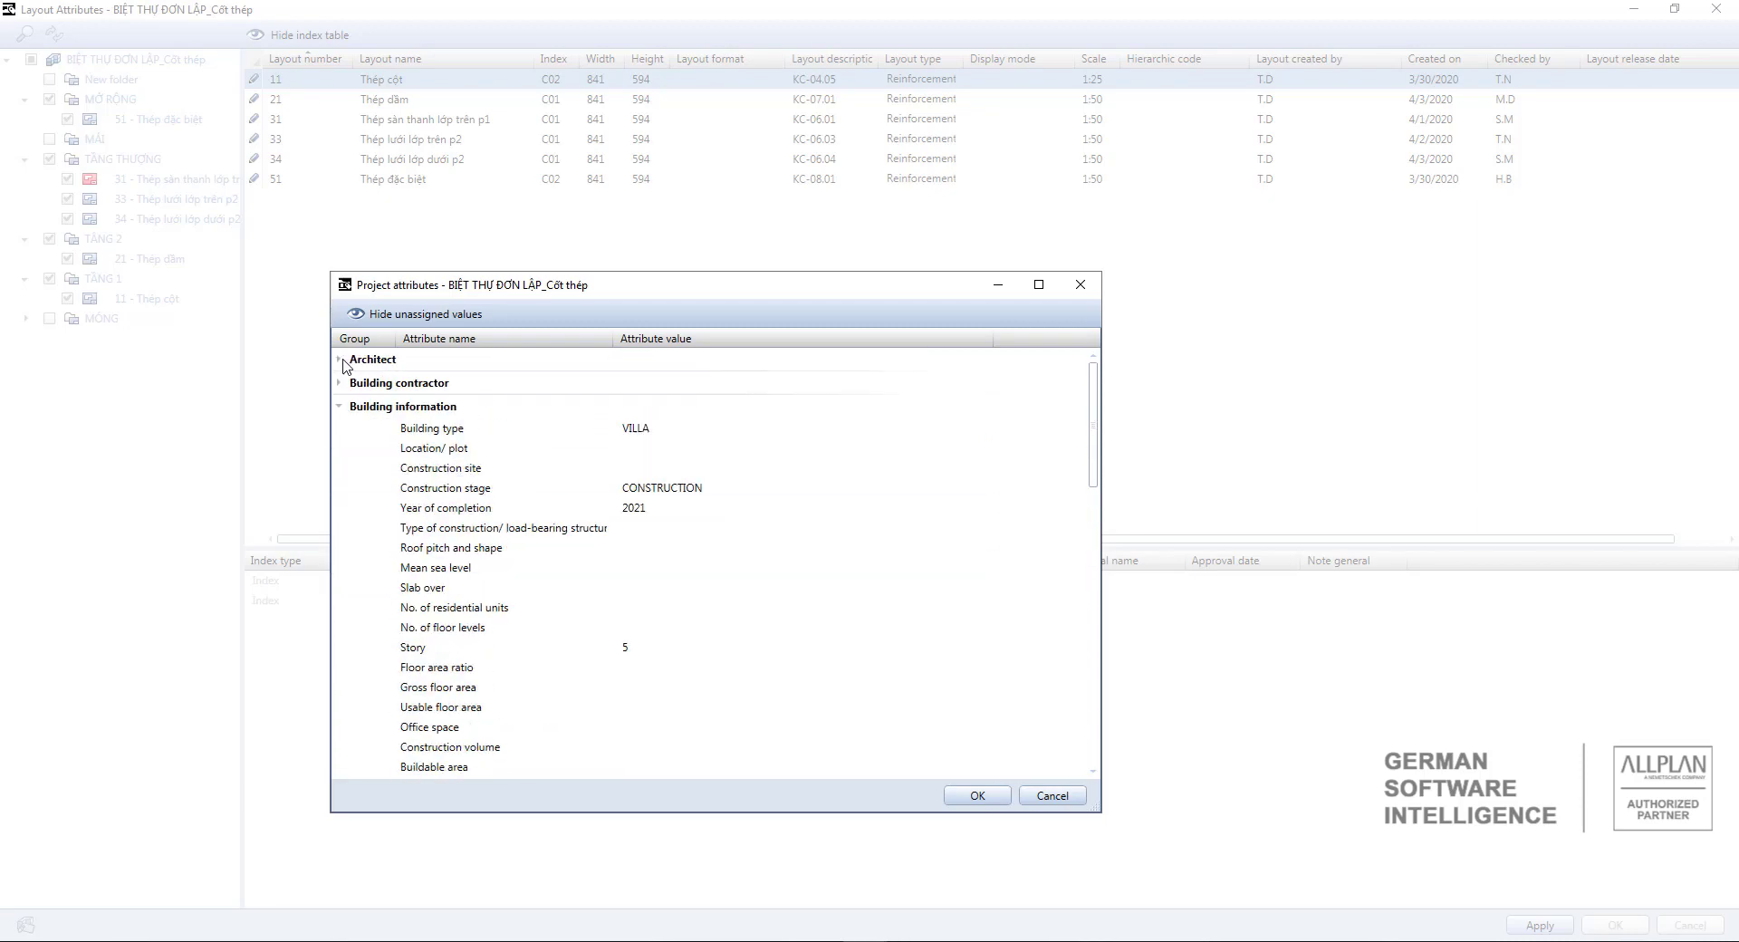
{"action": "left_click", "coordinate": [342, 407]}
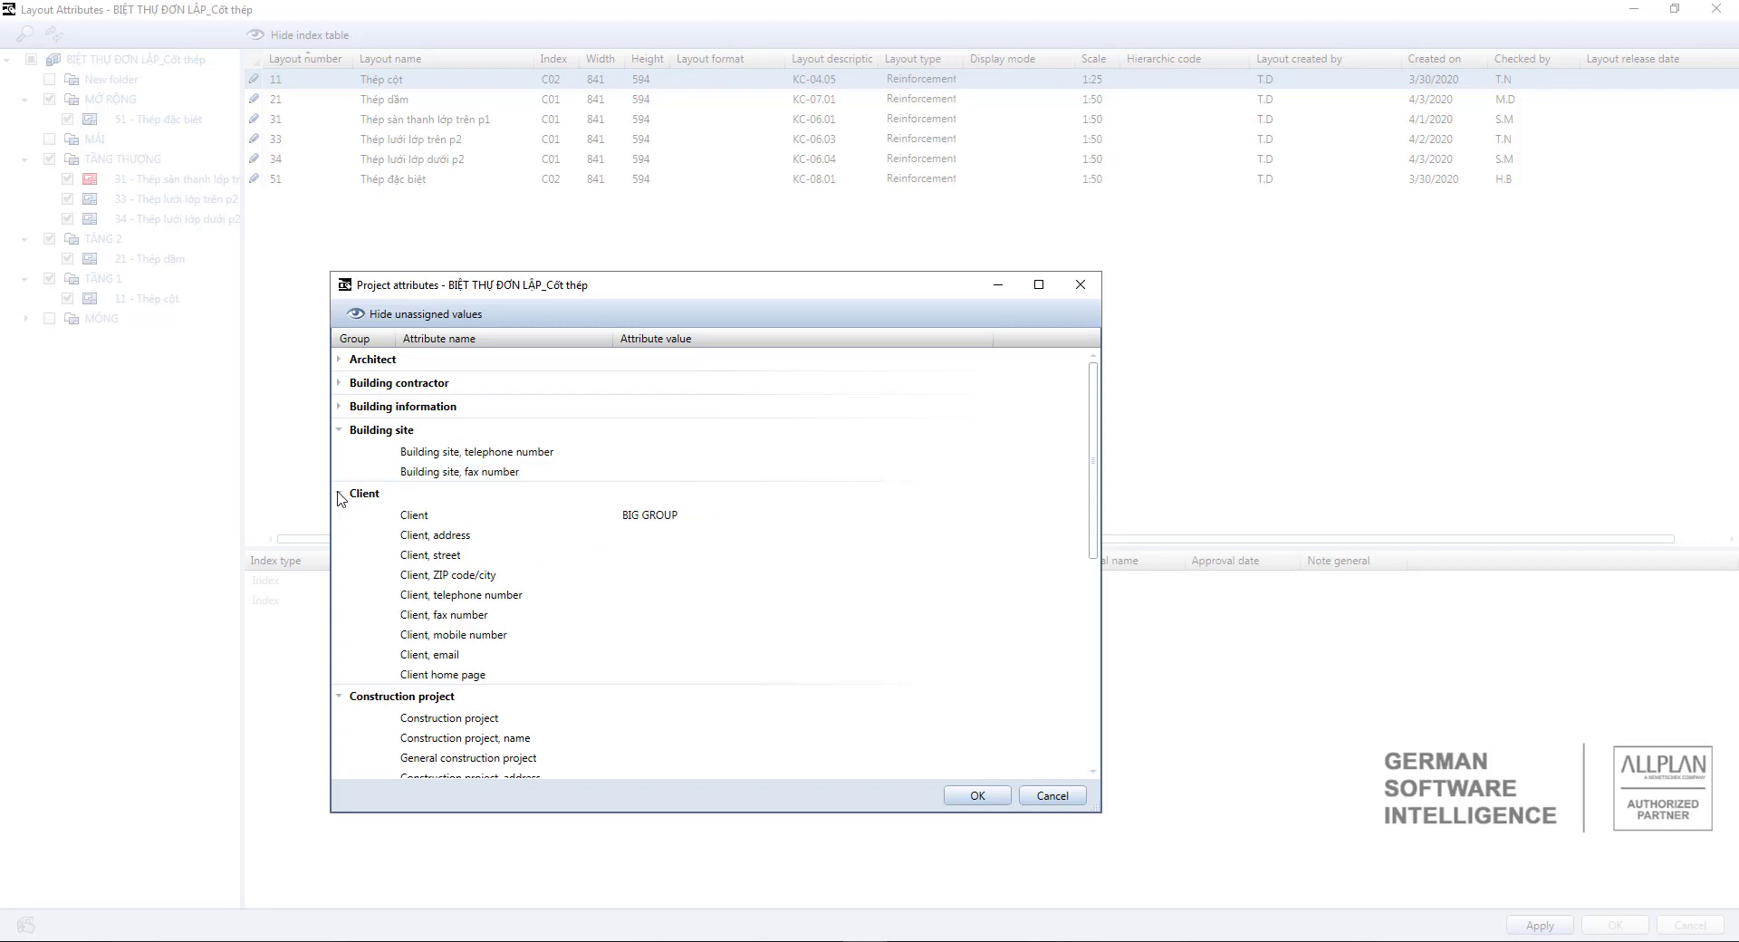
{"action": "left_click", "coordinate": [339, 494]}
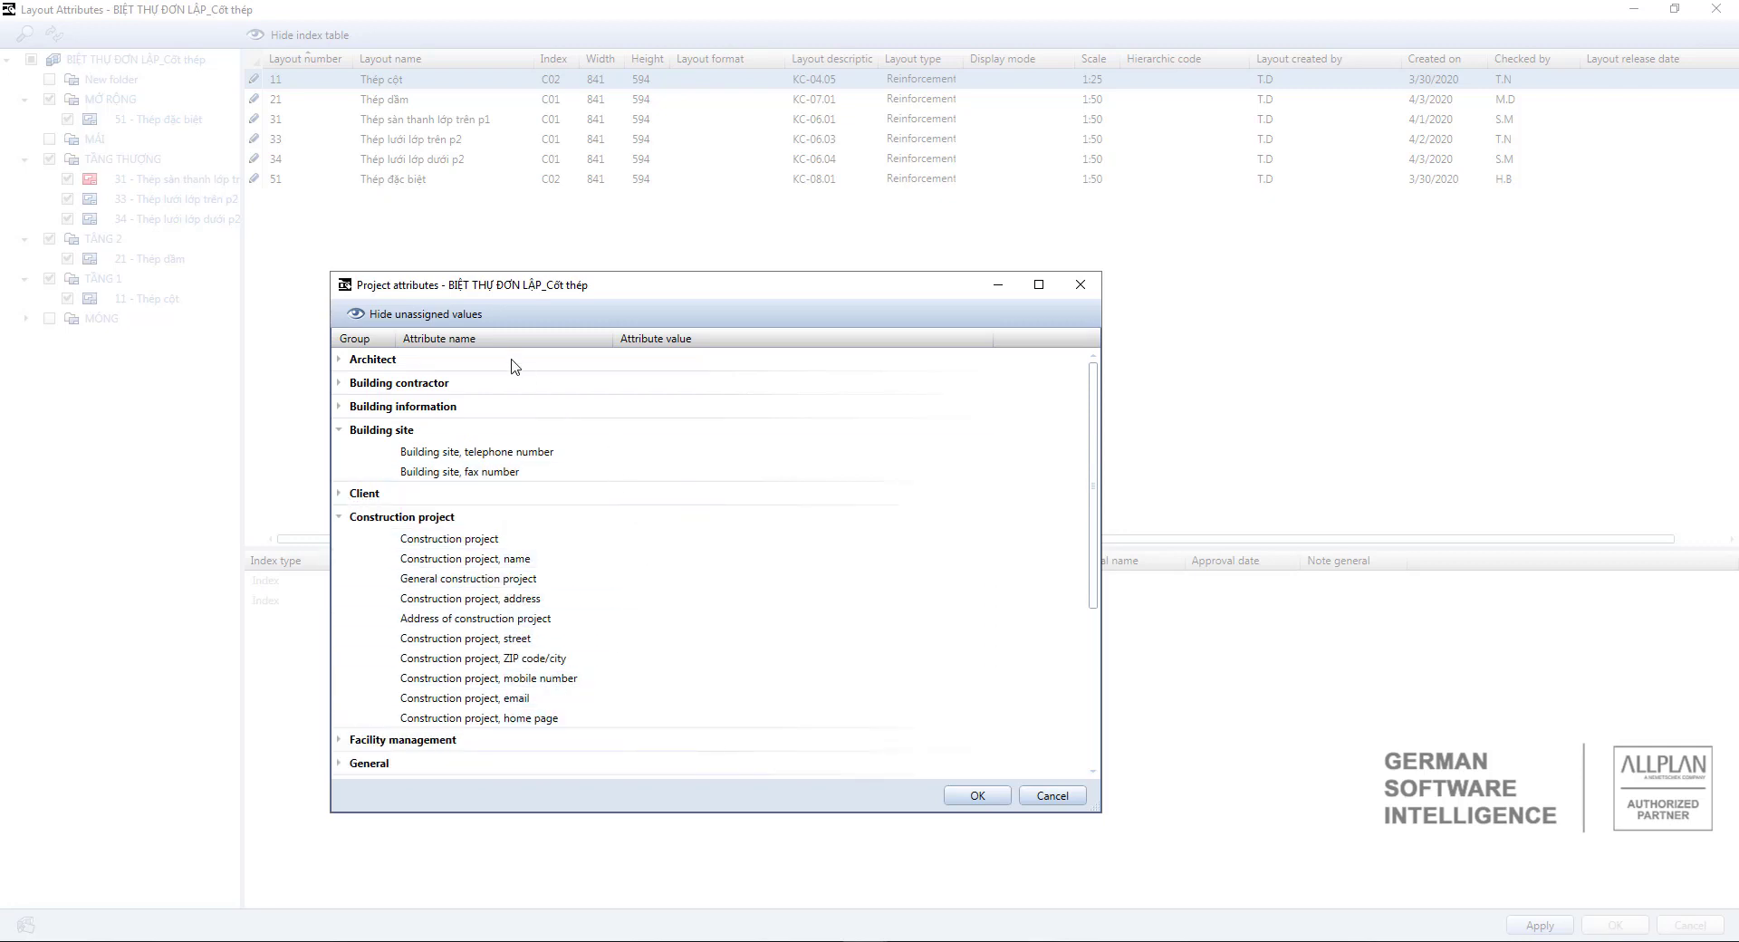
Show only assigned attributes and expand the Building information, Client and Architect groups.
{"action": "left_click", "coordinate": [389, 318]}
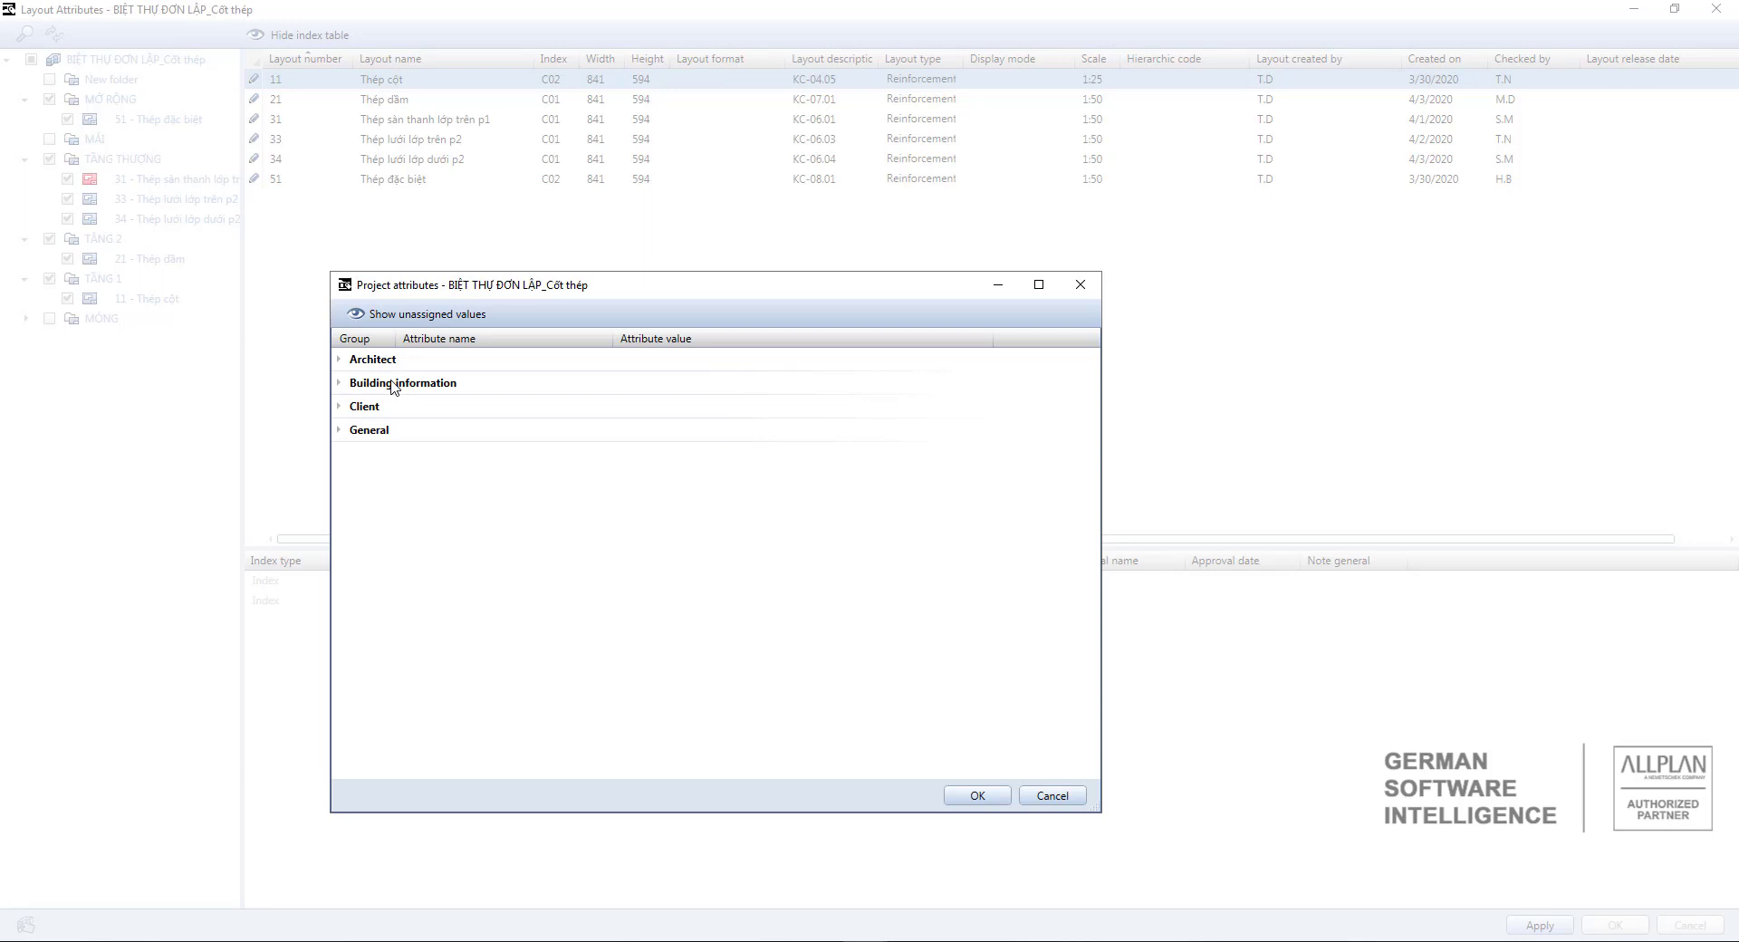
{"action": "left_click", "coordinate": [349, 388]}
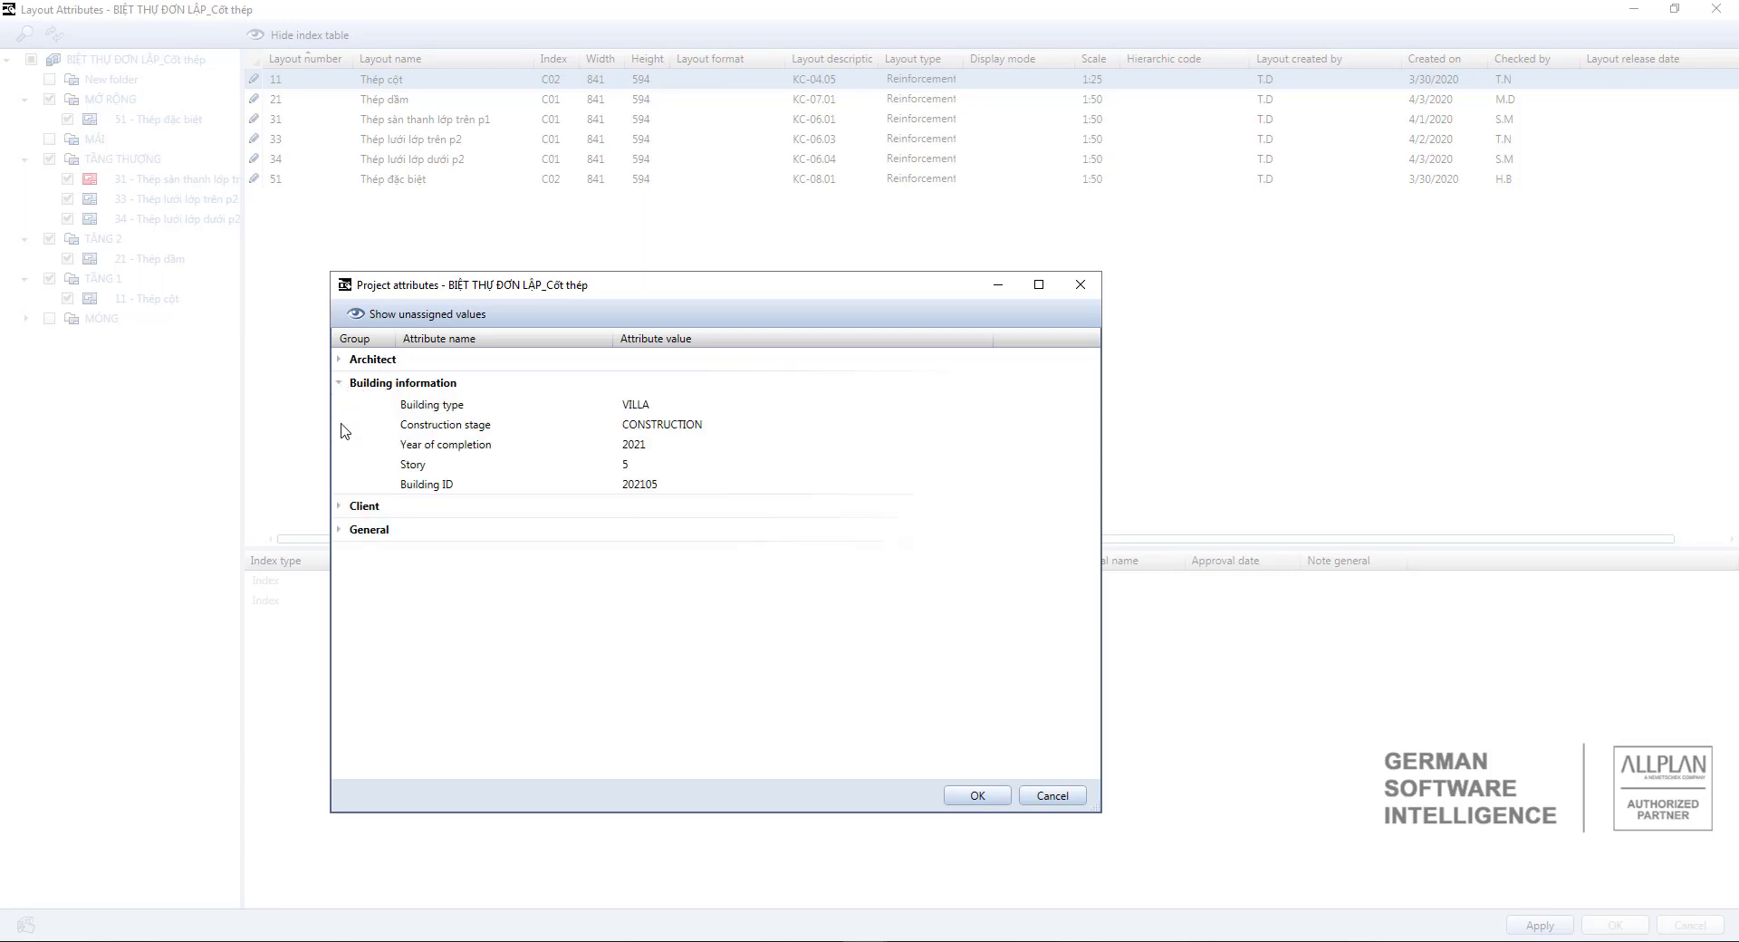
{"action": "left_click", "coordinate": [340, 509]}
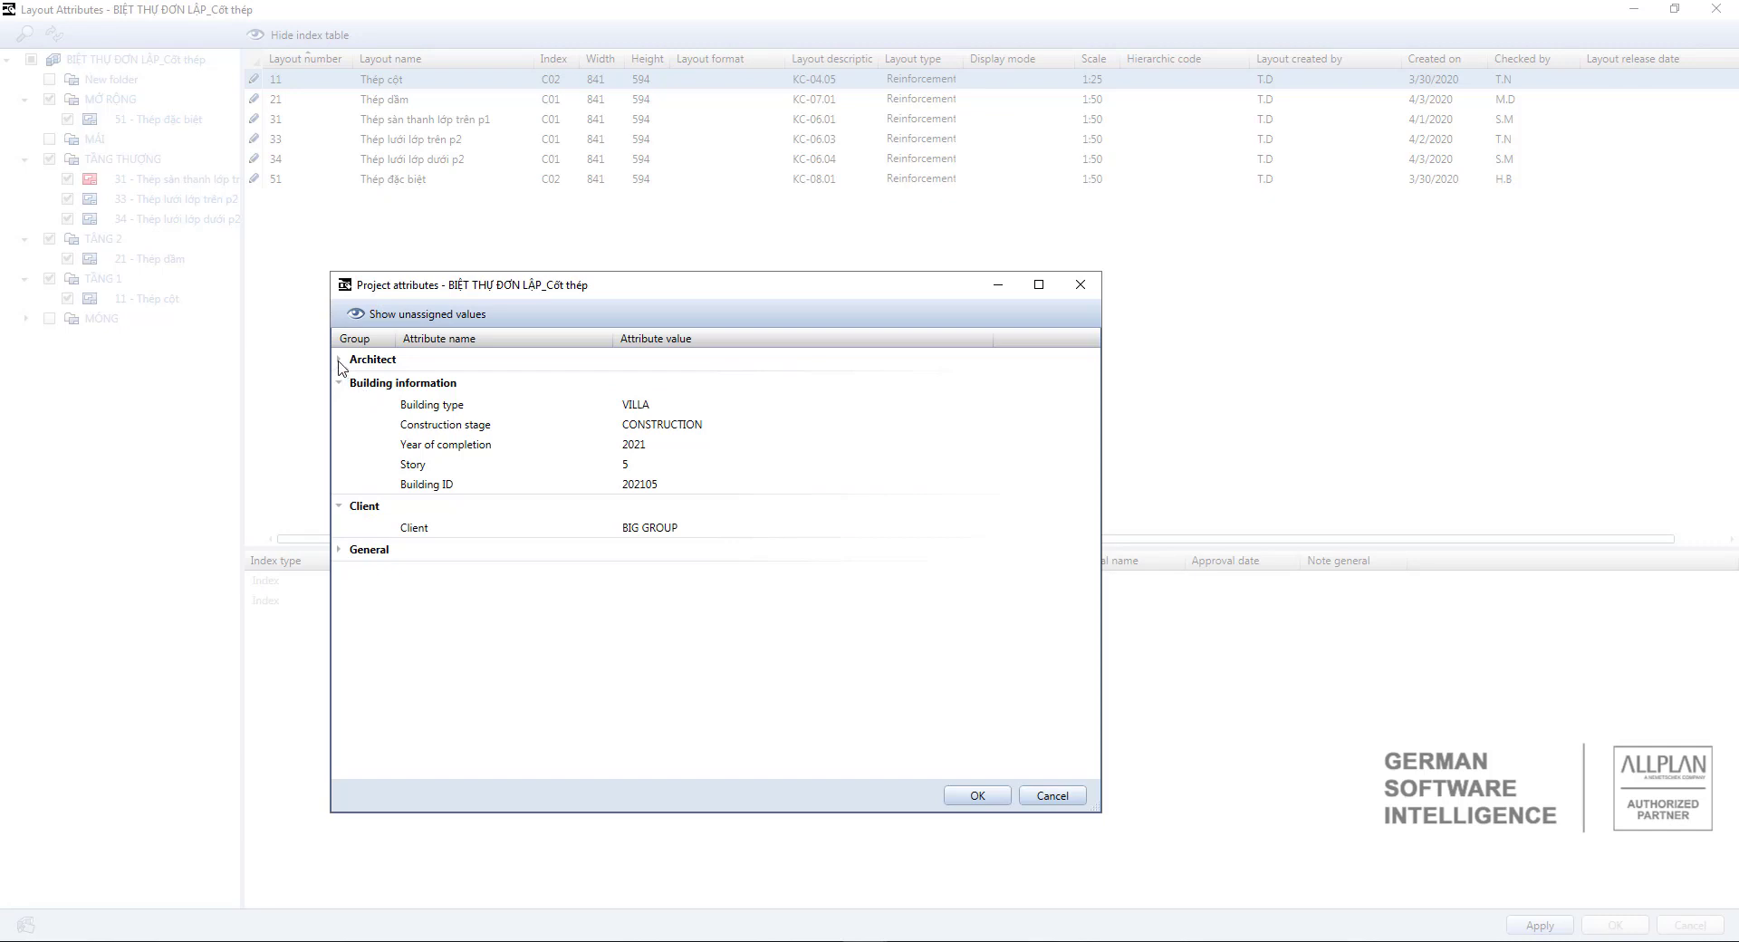
{"action": "left_click", "coordinate": [341, 362]}
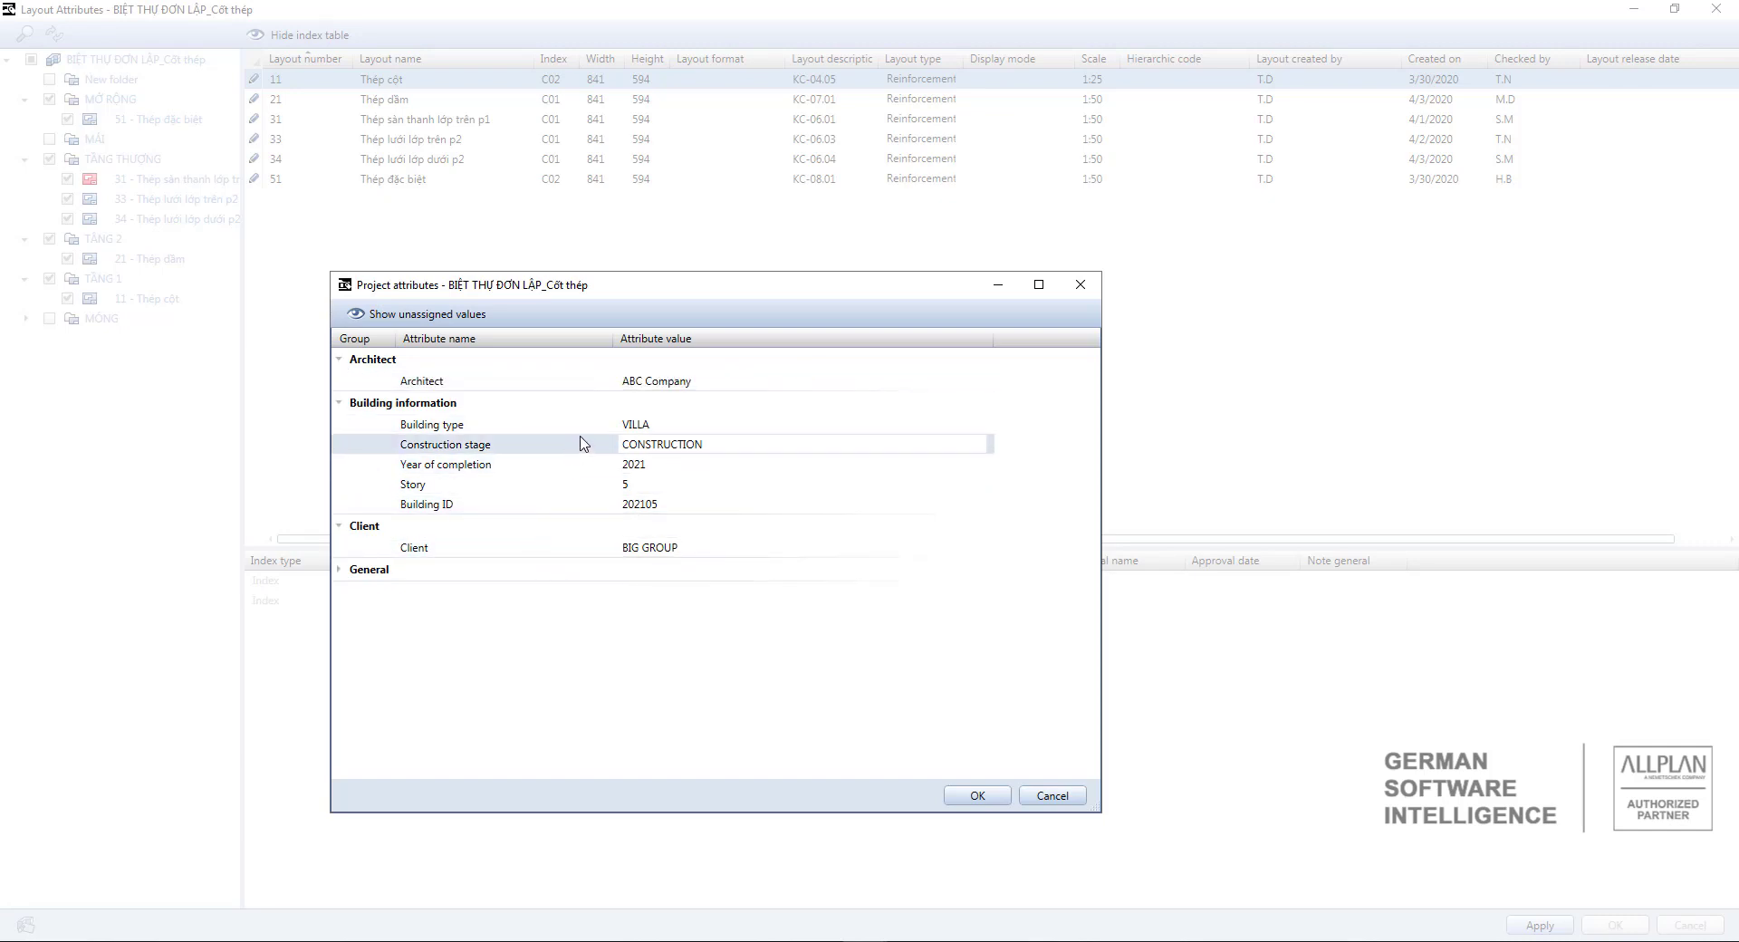
Check the values (story 5, VILLA, 2021, ABC Company, BIG GROUP), then accept and apply.
{"action": "left_click", "coordinate": [632, 505]}
{"action": "left_click", "coordinate": [636, 484]}
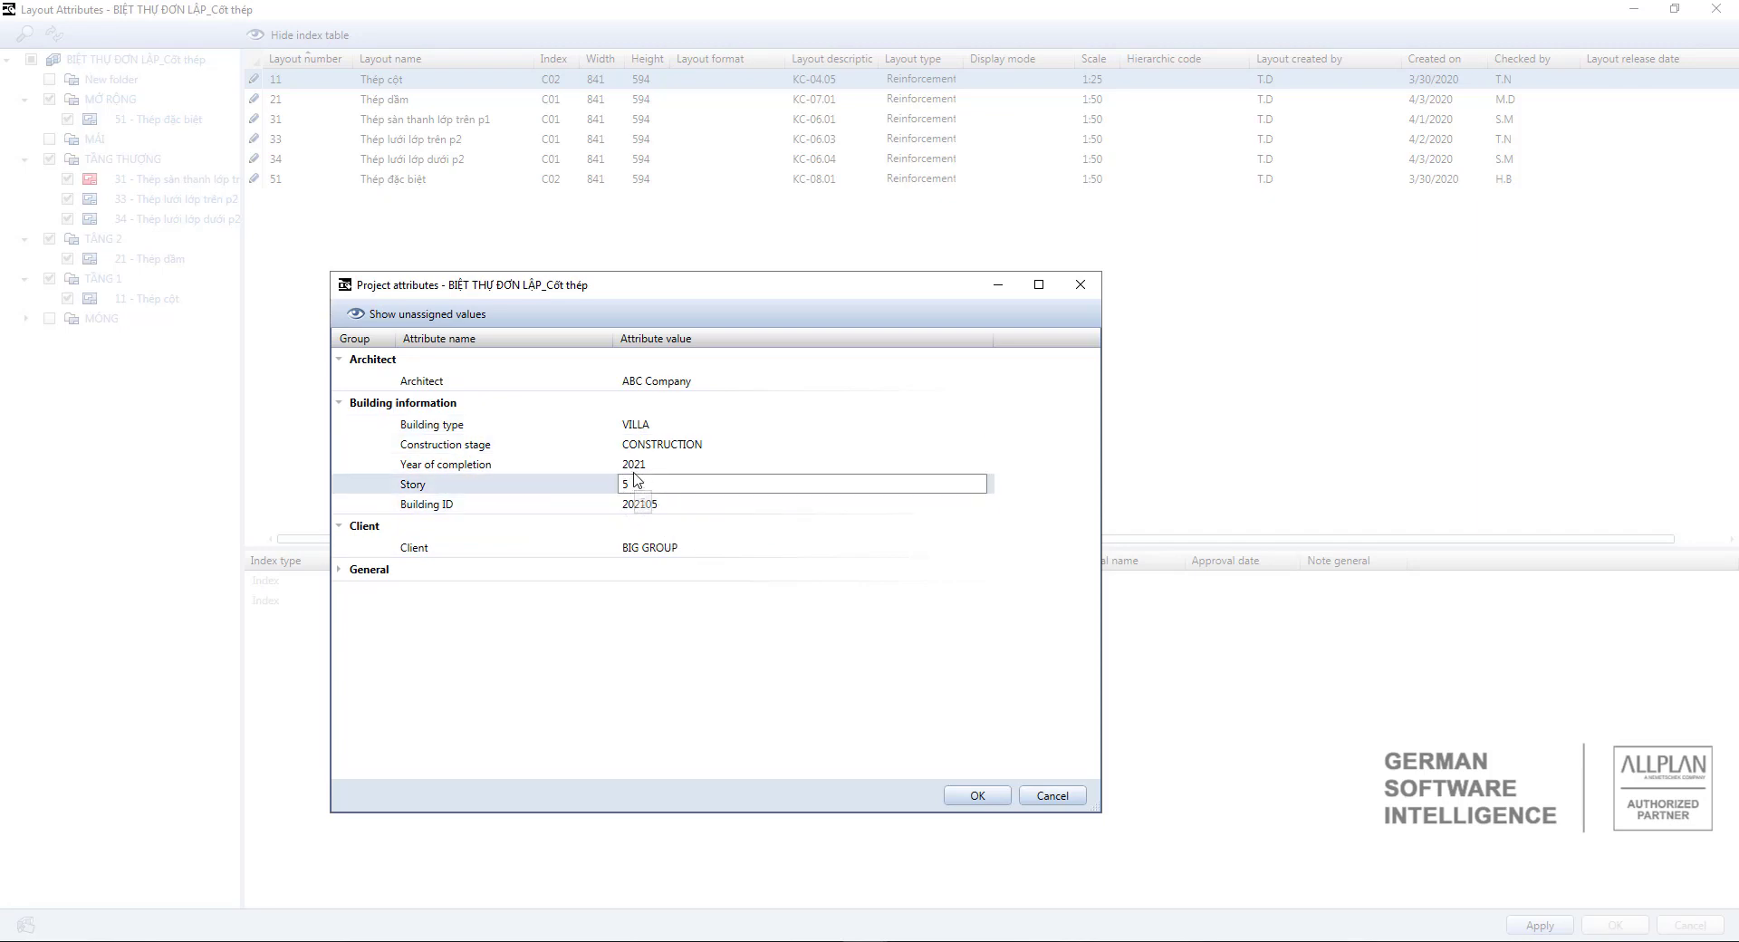
{"action": "left_click", "coordinate": [633, 464]}
{"action": "left_click", "coordinate": [684, 443]}
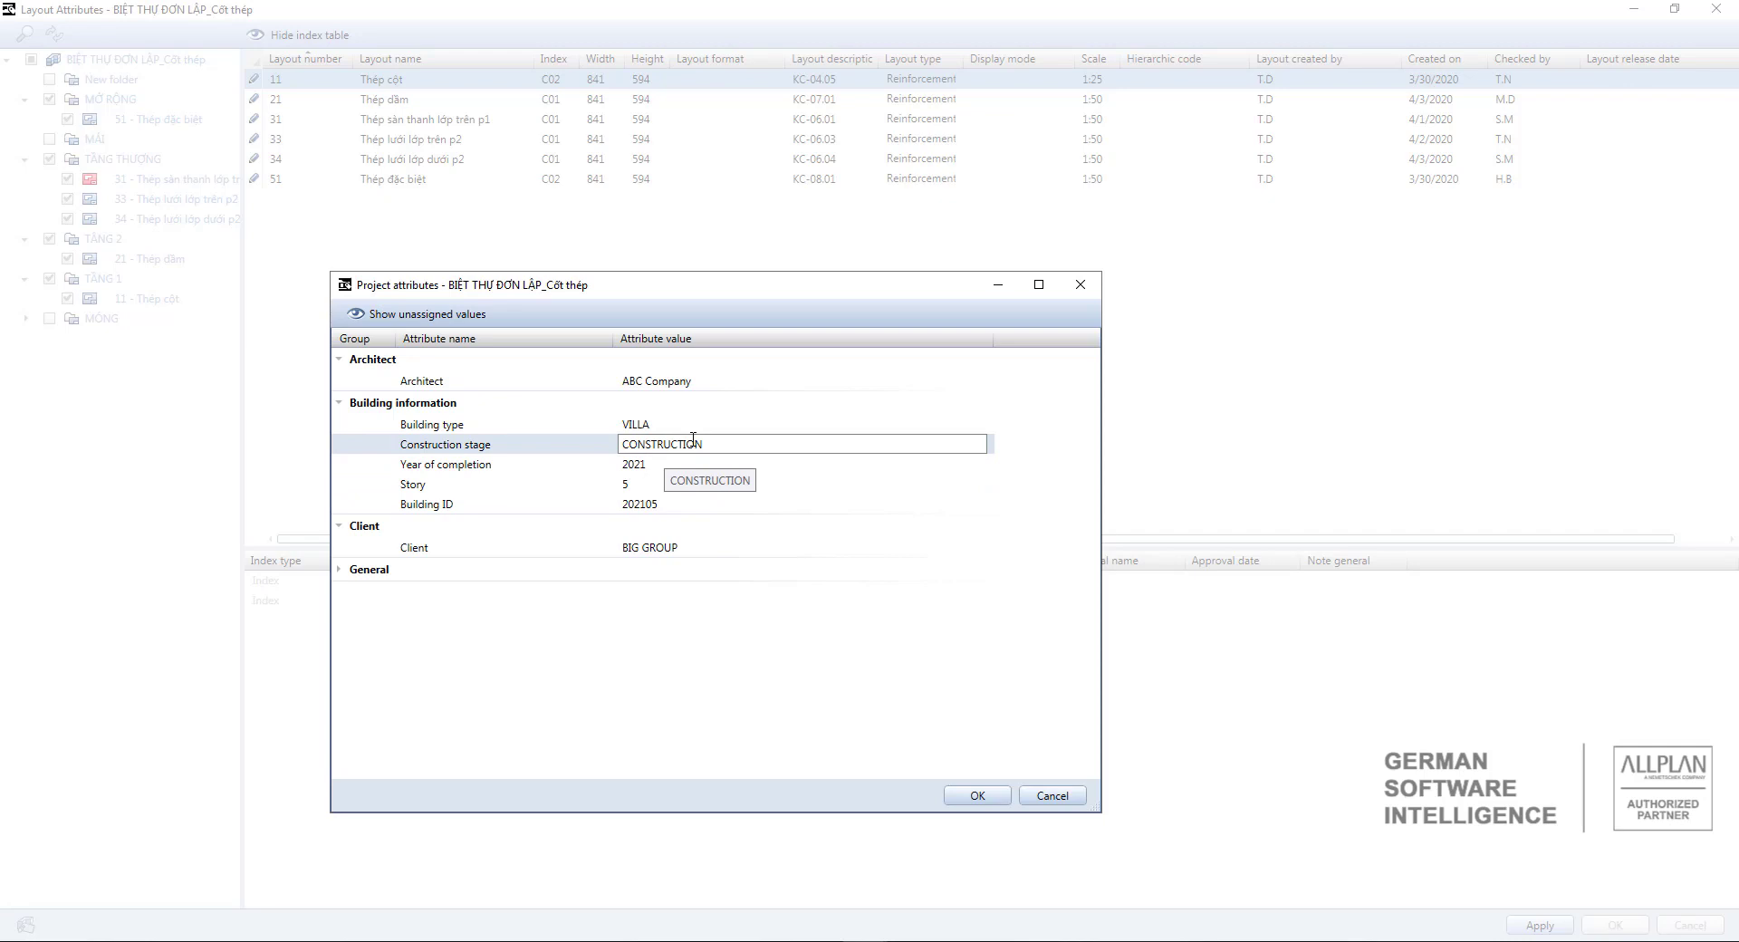
{"action": "left_click", "coordinate": [646, 425]}
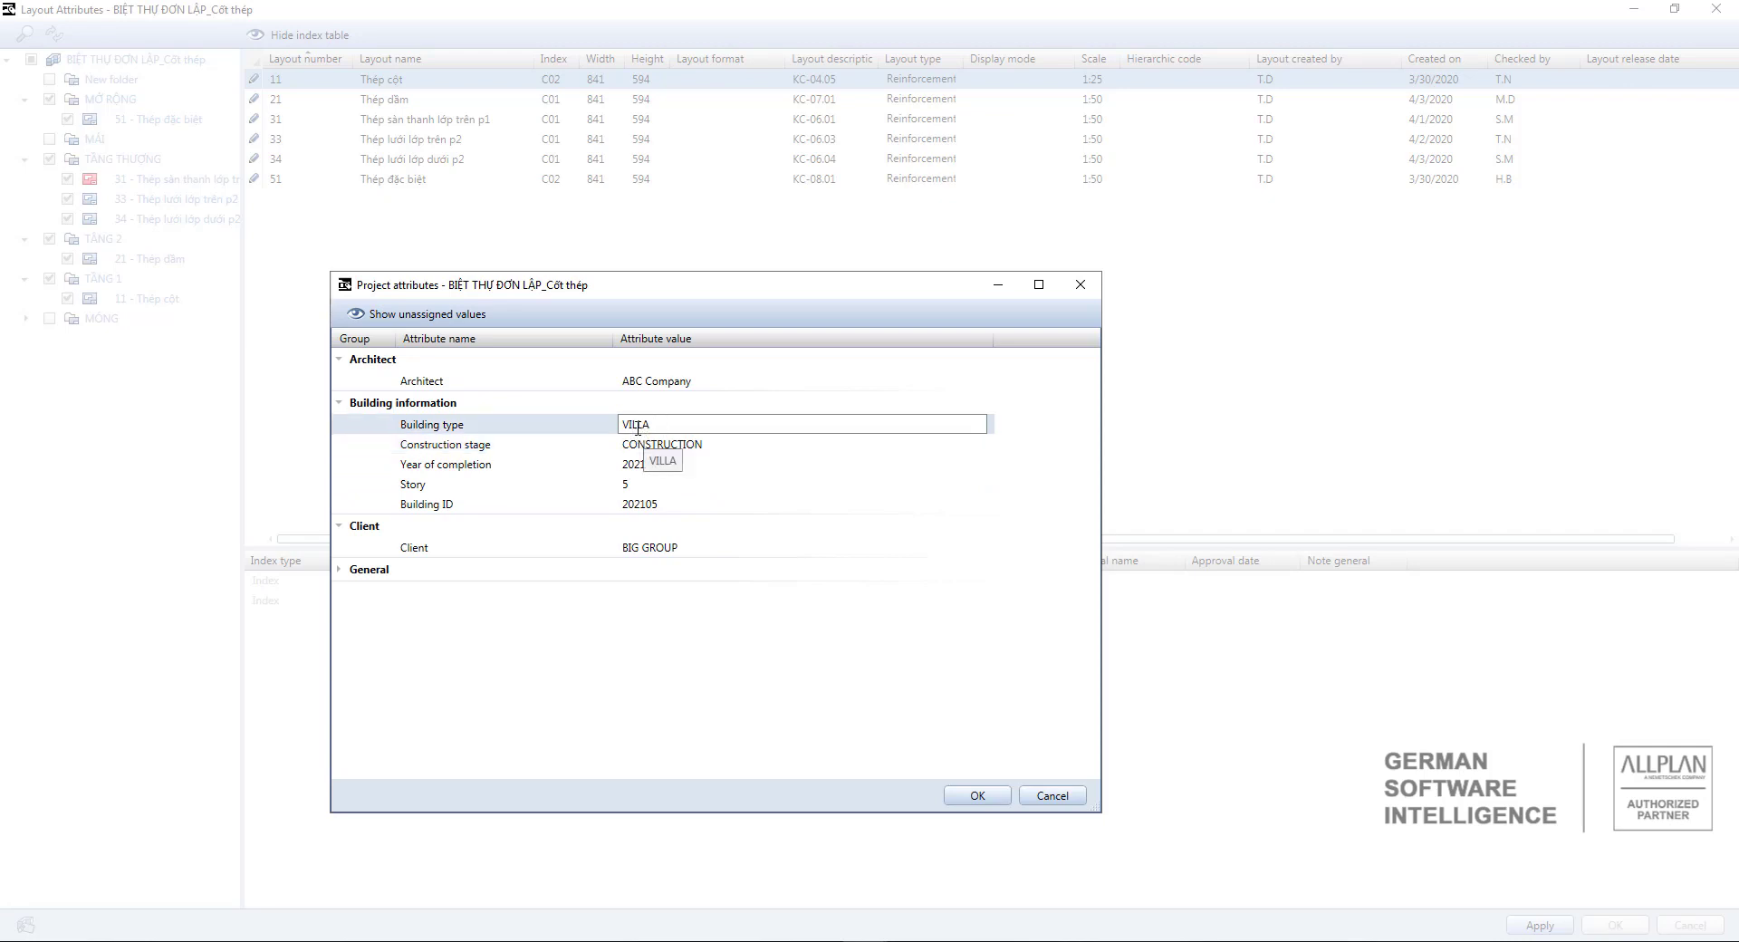
{"action": "left_click", "coordinate": [648, 381]}
{"action": "left_click", "coordinate": [698, 545]}
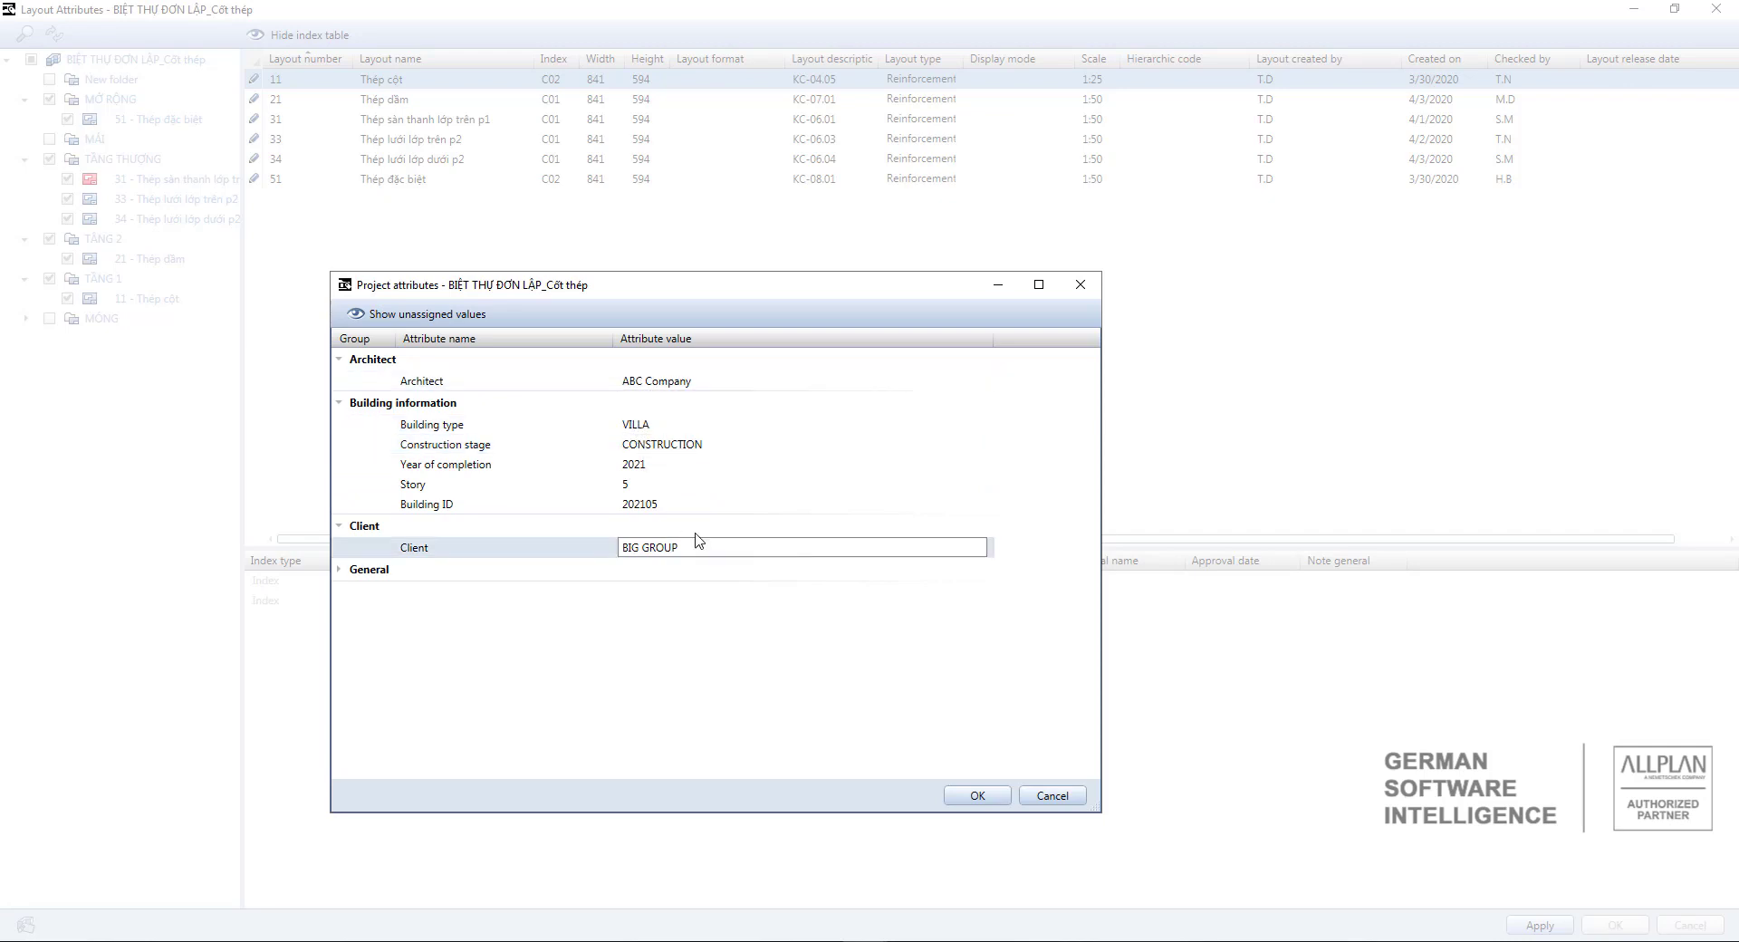
{"action": "left_click", "coordinate": [651, 560]}
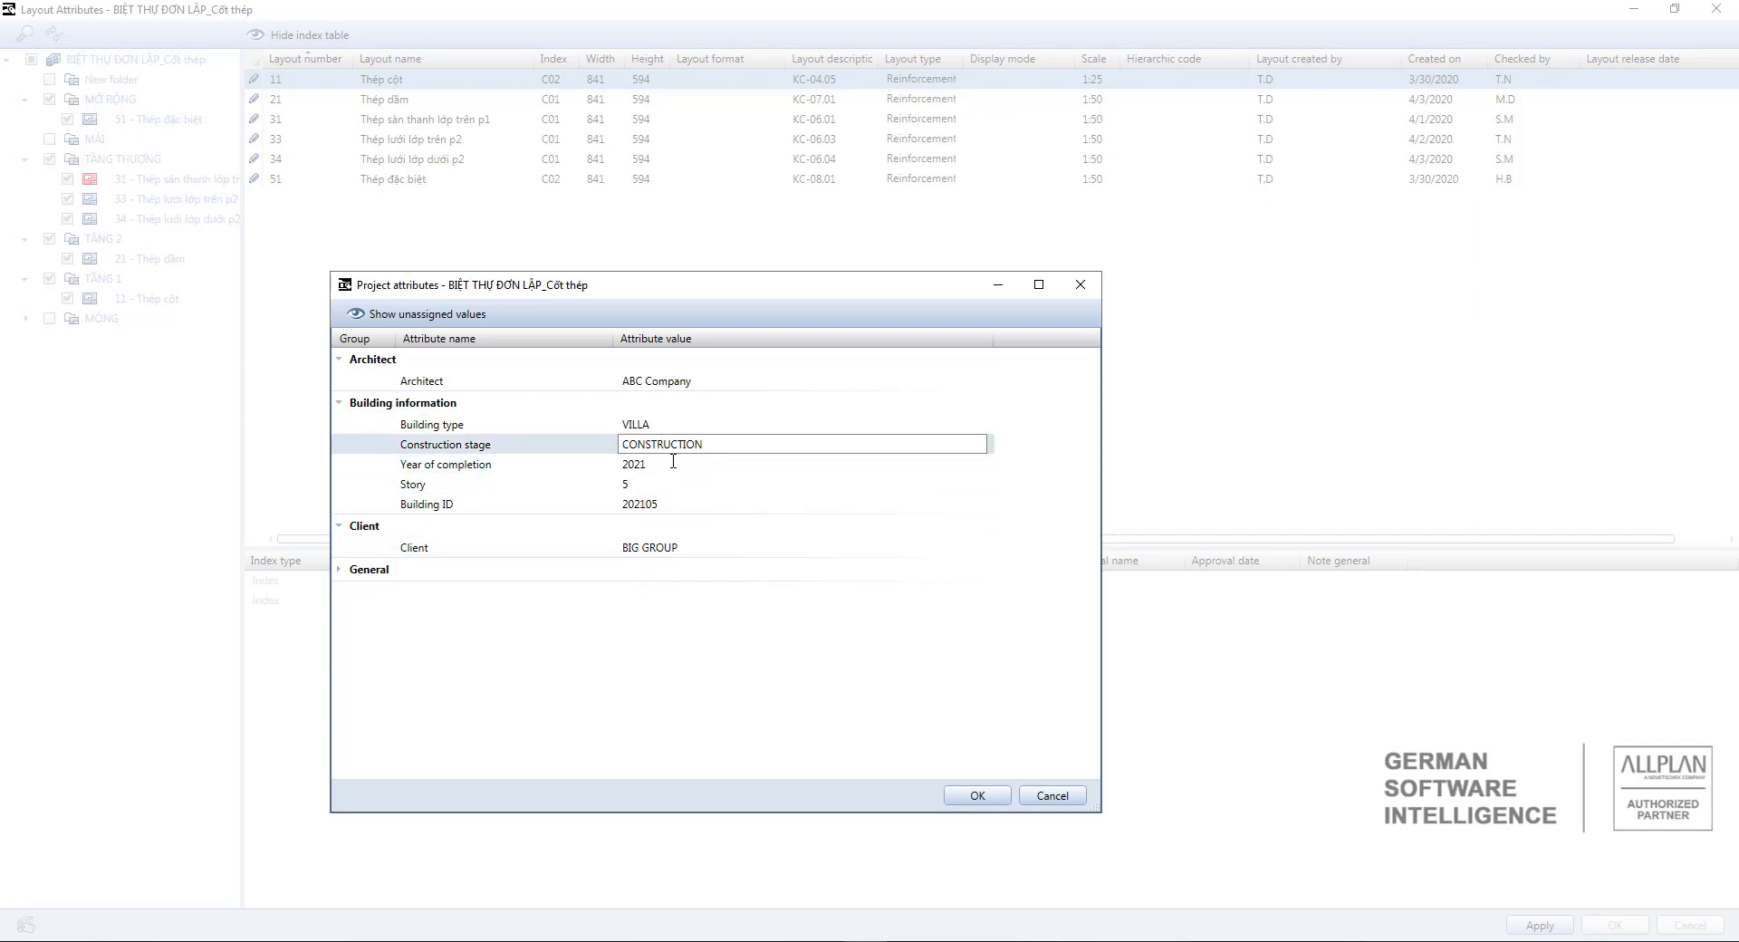
{"action": "left_click", "coordinate": [984, 799]}
{"action": "left_click", "coordinate": [1540, 925]}
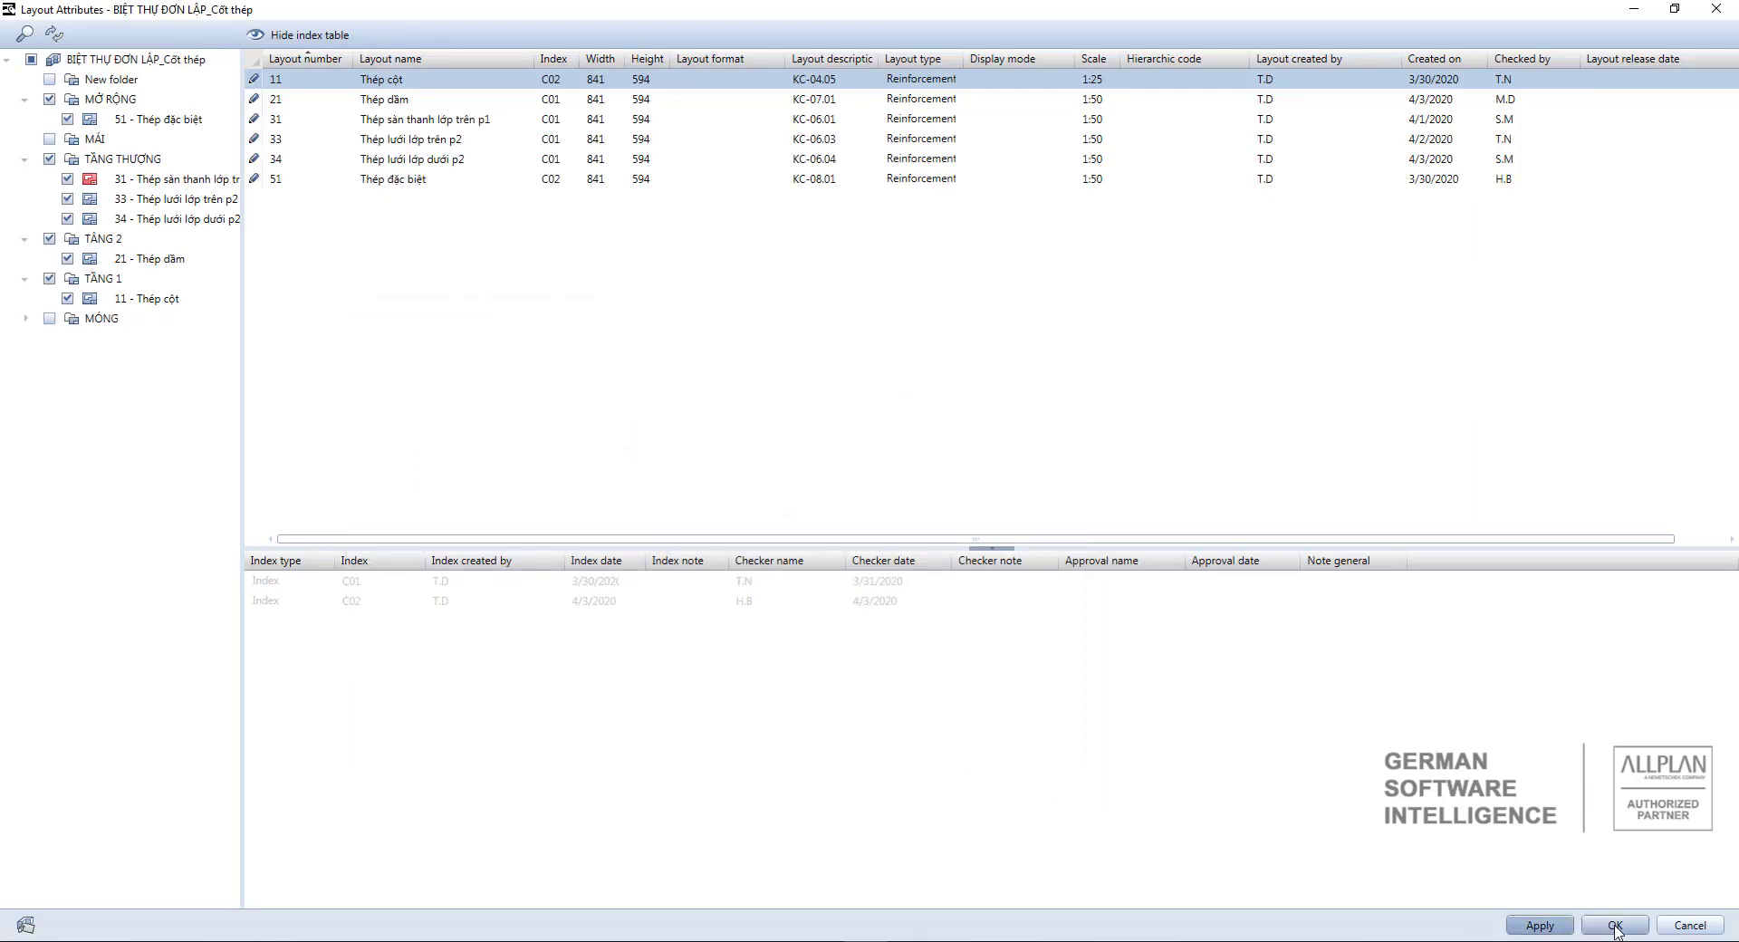
Accept the layout attributes and zoom in on layout 31.
{"action": "left_click", "coordinate": [1614, 924]}
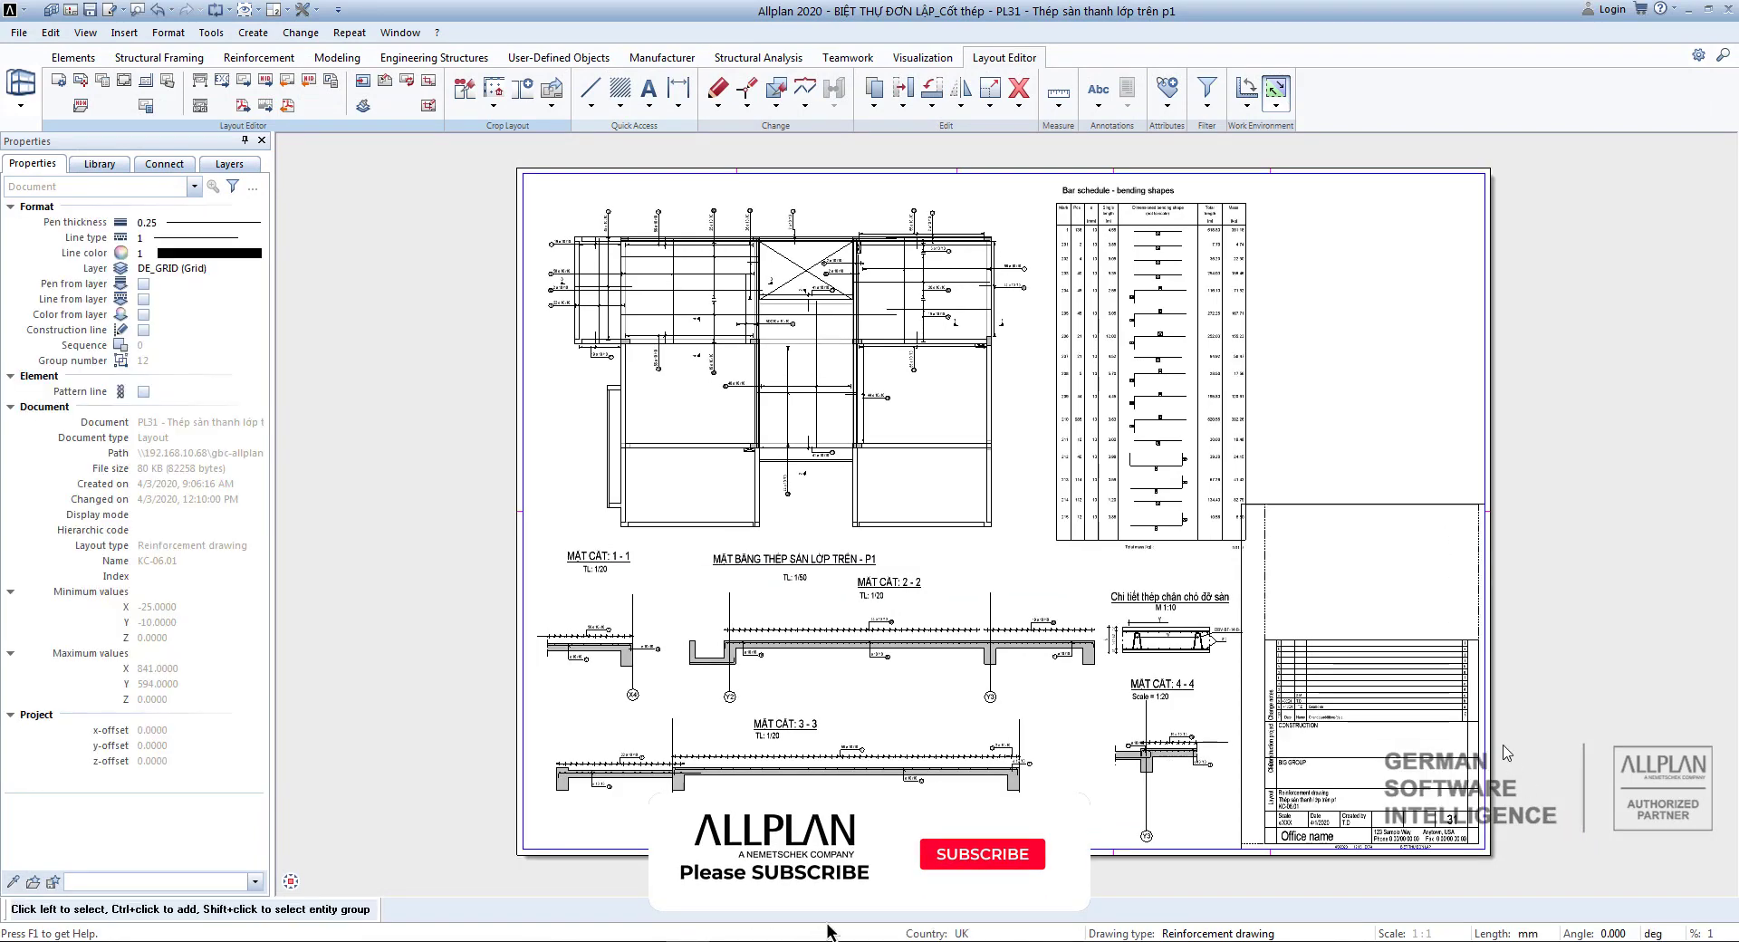
{"action": "scroll", "coordinate": [1128, 437], "scroll_direction": "up", "scroll_amount": 4}
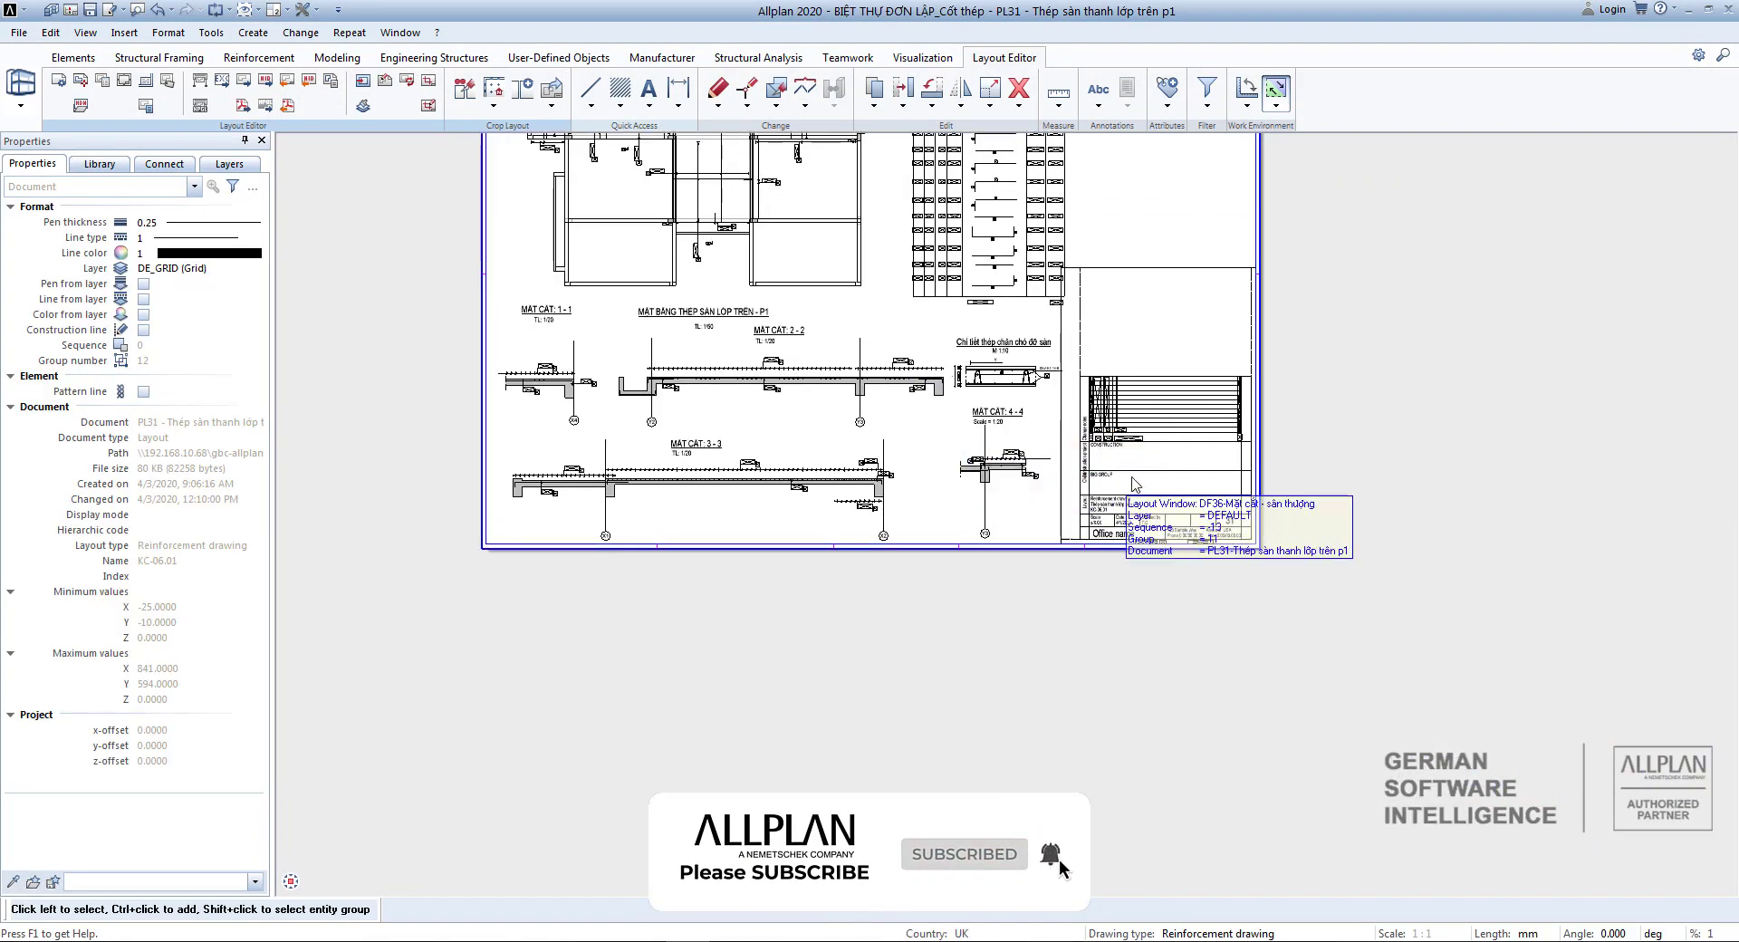
{"action": "scroll", "coordinate": [1128, 437], "scroll_direction": "up", "scroll_amount": 4}
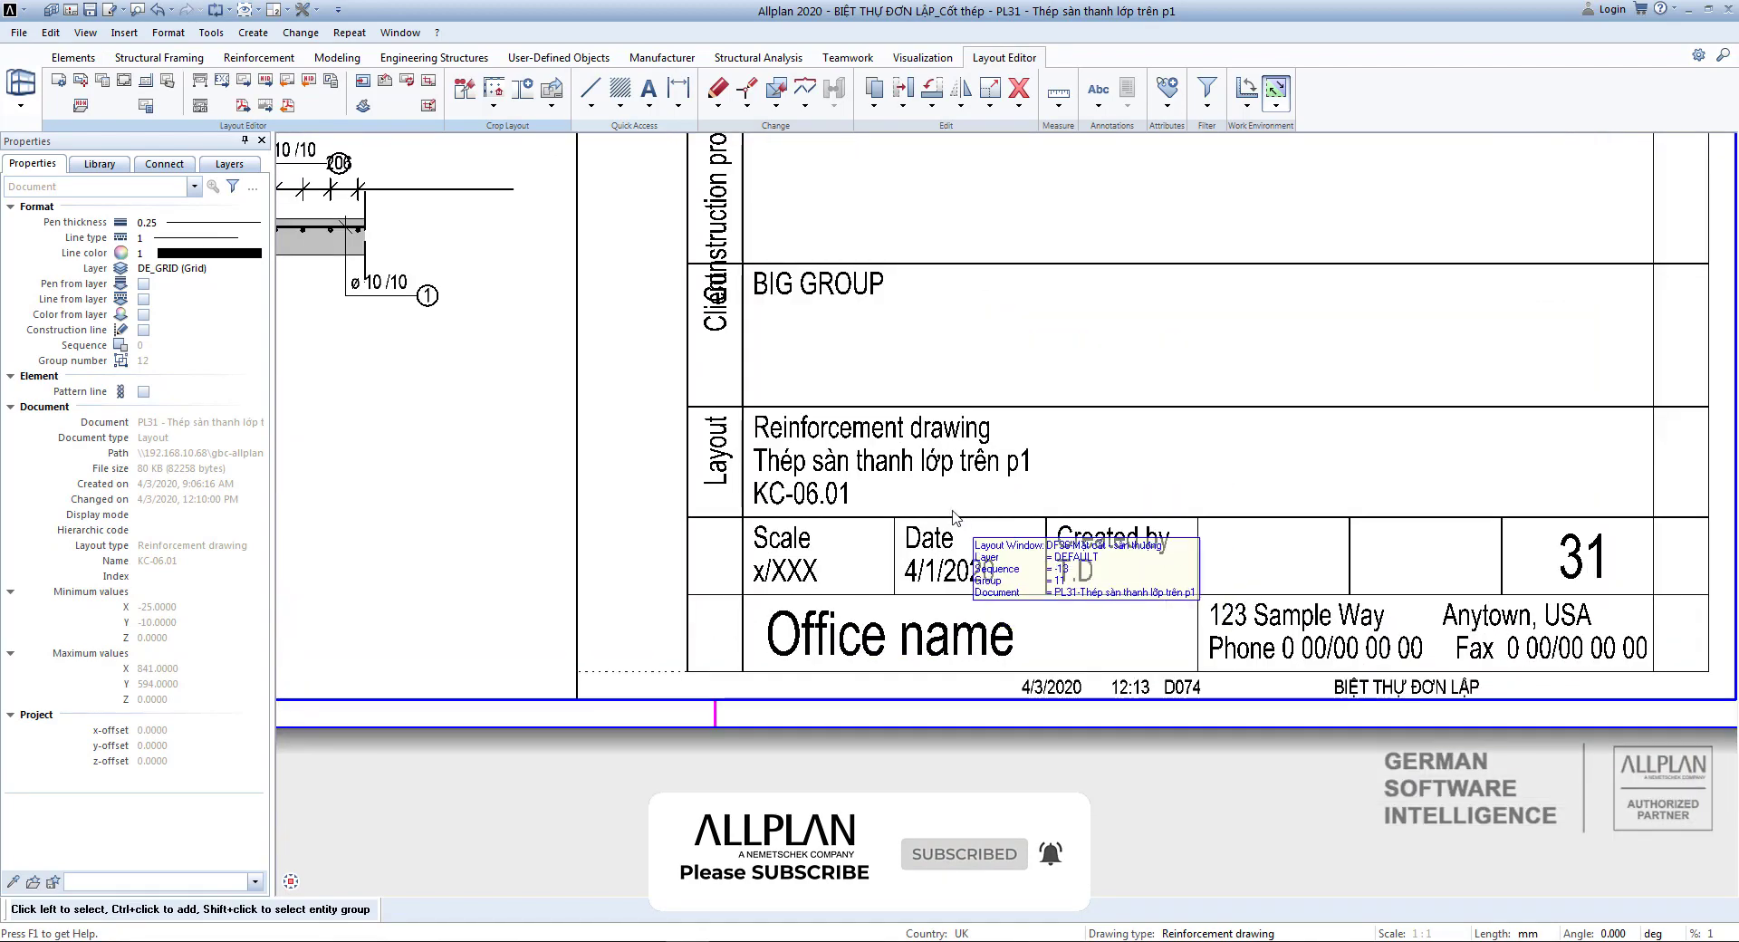
{"action": "scroll", "coordinate": [1095, 584], "scroll_direction": "up", "scroll_amount": 3}
{"action": "scroll", "coordinate": [1001, 593], "scroll_direction": "down", "scroll_amount": 3}
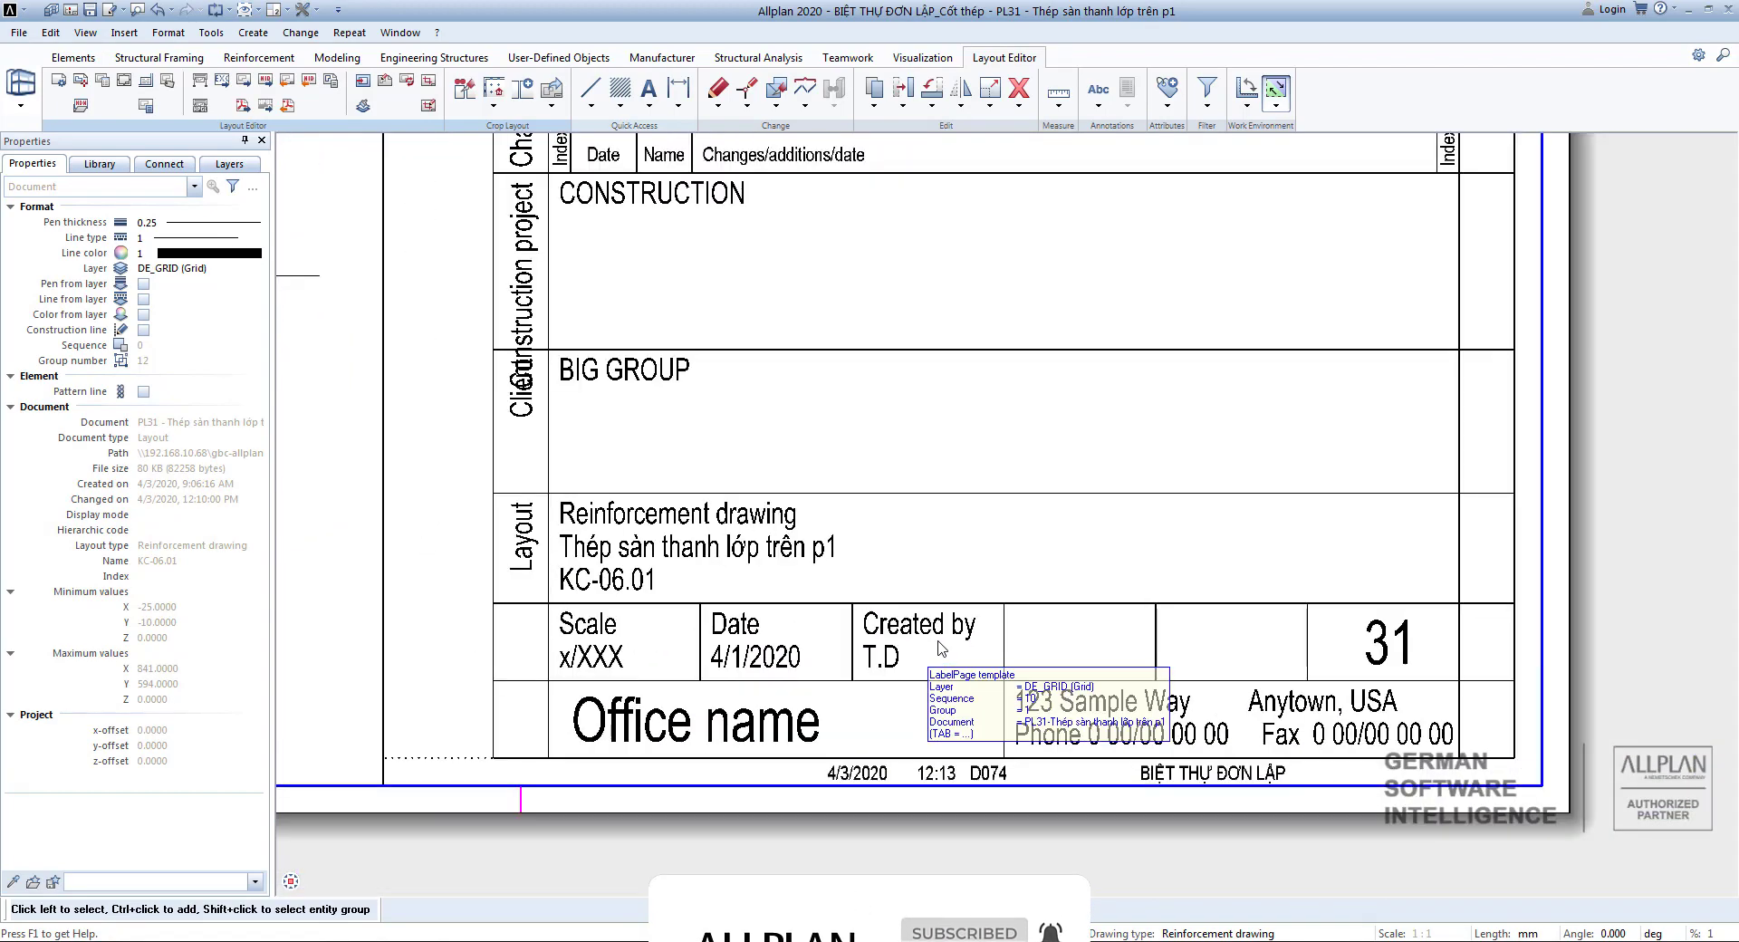
{"action": "scroll", "coordinate": [949, 646], "scroll_direction": "up", "scroll_amount": 1}
Inspect the title block showing CONSTRUCTION, client BIG GROUP and KC-06.01.
{"action": "middle_click_drag", "start_coordinate": [949, 646], "coordinate": [825, 679]}
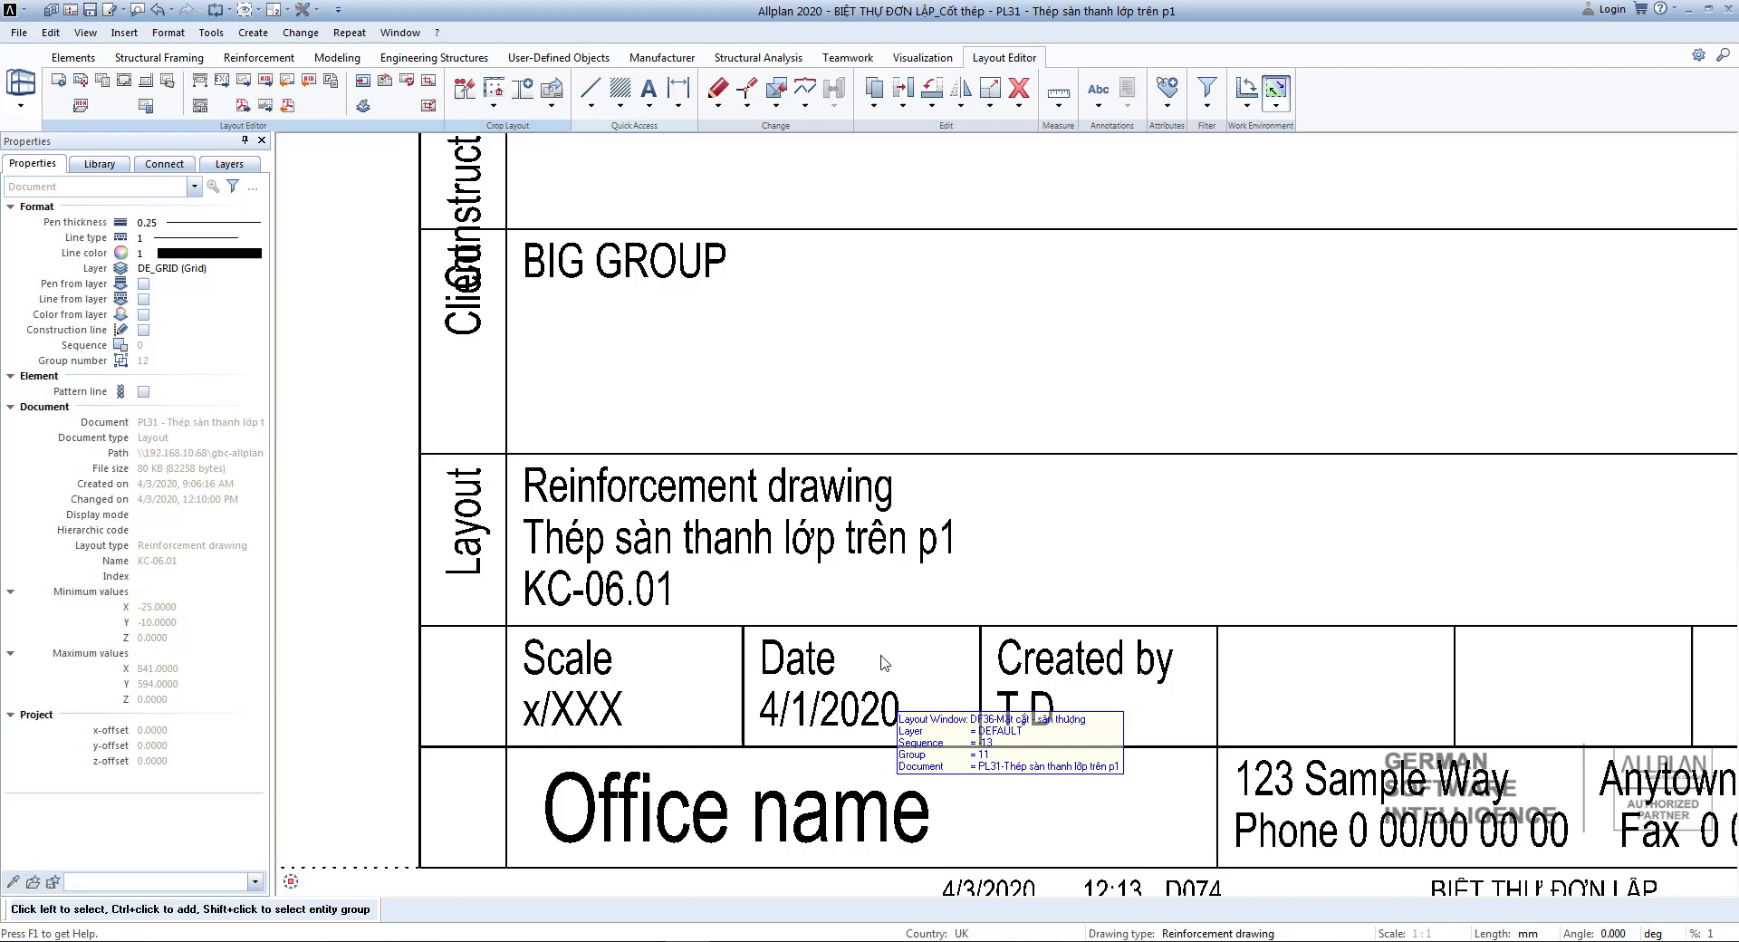
{"action": "scroll", "coordinate": [884, 662], "scroll_direction": "down", "scroll_amount": 1}
{"action": "scroll", "coordinate": [859, 563], "scroll_direction": "up", "scroll_amount": 3}
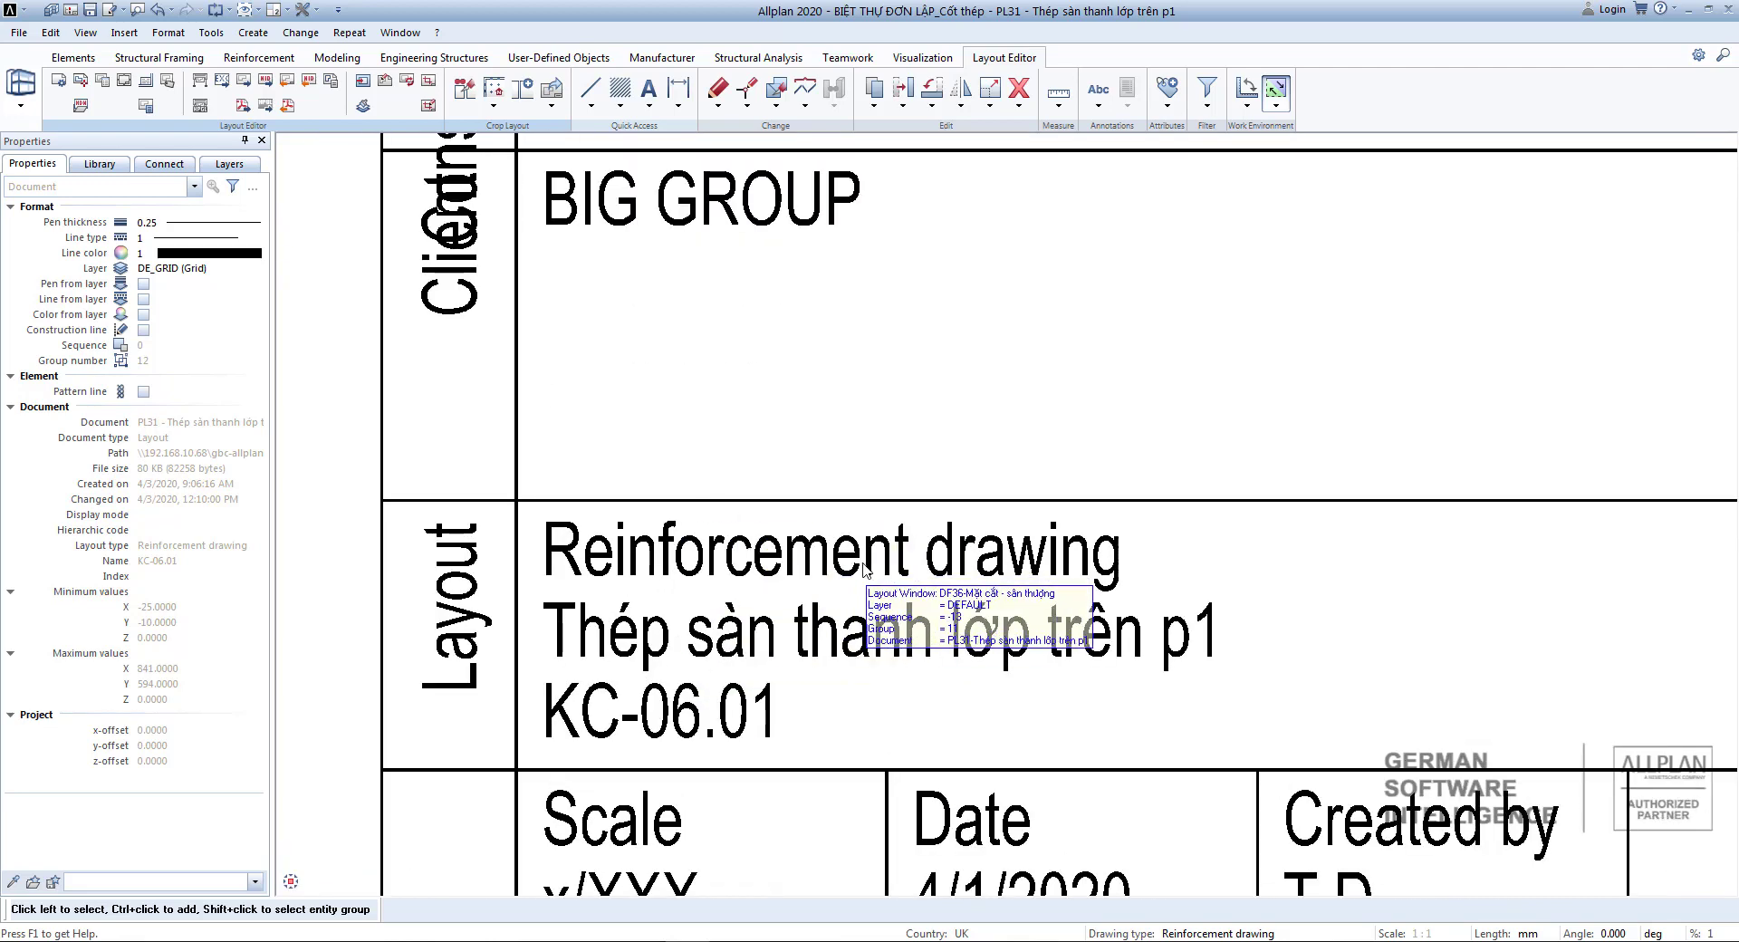
{"action": "scroll", "coordinate": [865, 569], "scroll_direction": "down", "scroll_amount": 1}
{"action": "scroll", "coordinate": [707, 698], "scroll_direction": "down", "scroll_amount": 3}
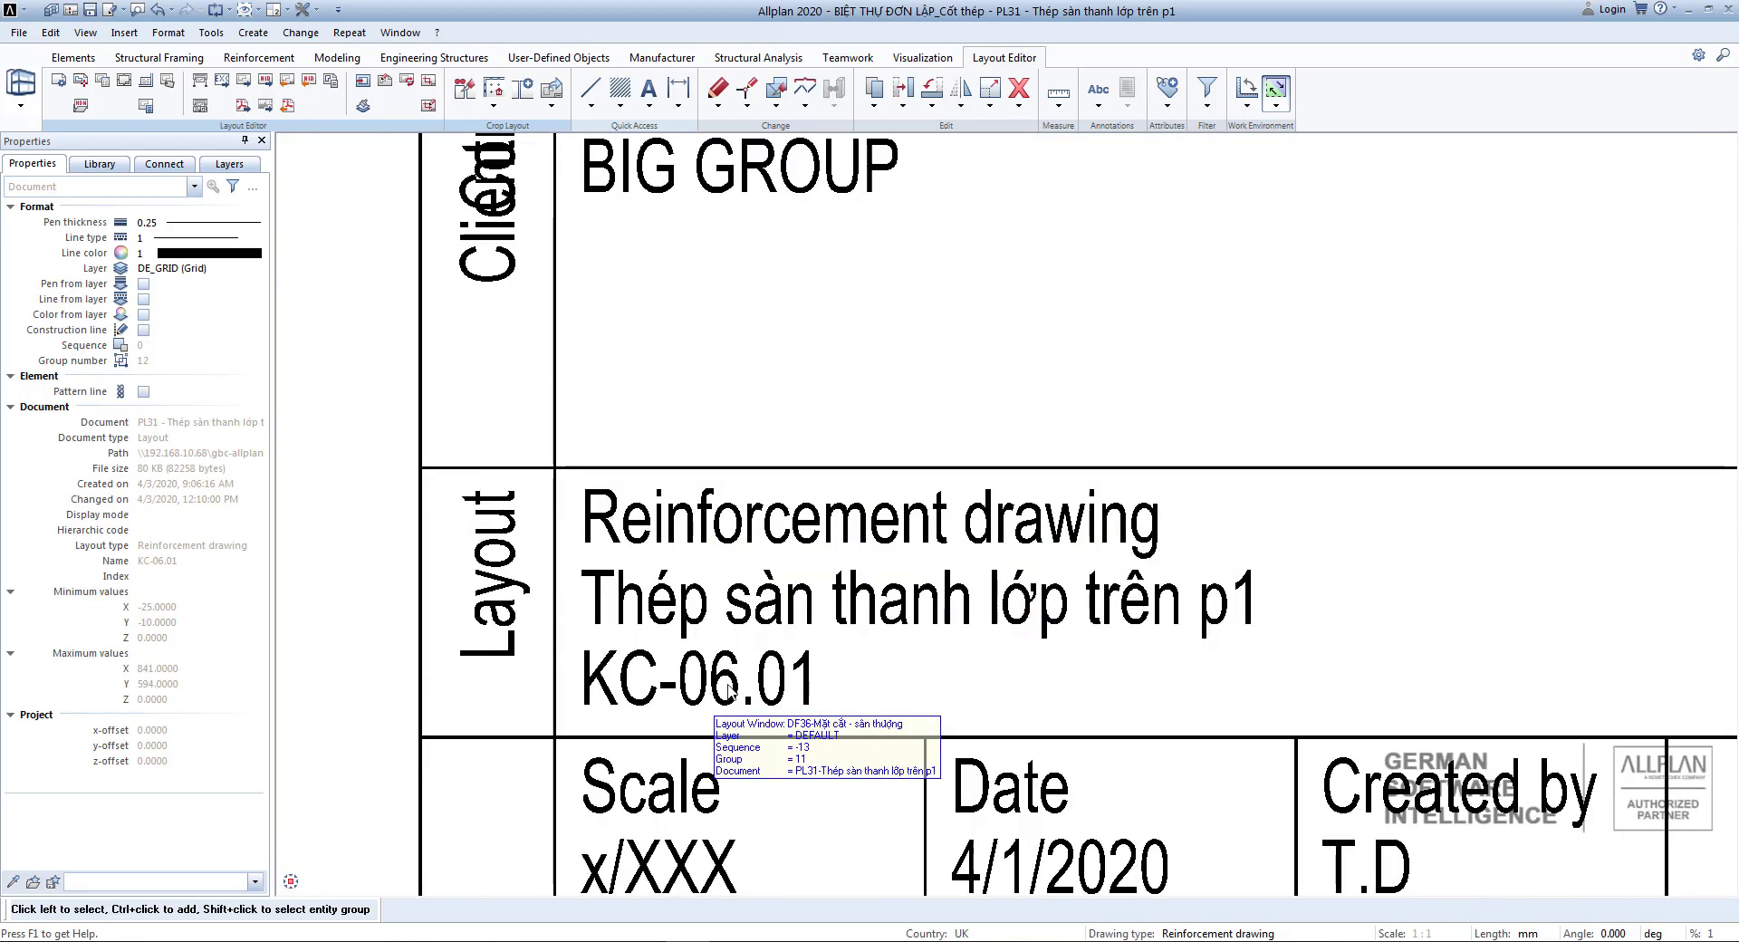
{"action": "scroll", "coordinate": [711, 695], "scroll_direction": "down", "scroll_amount": 3}
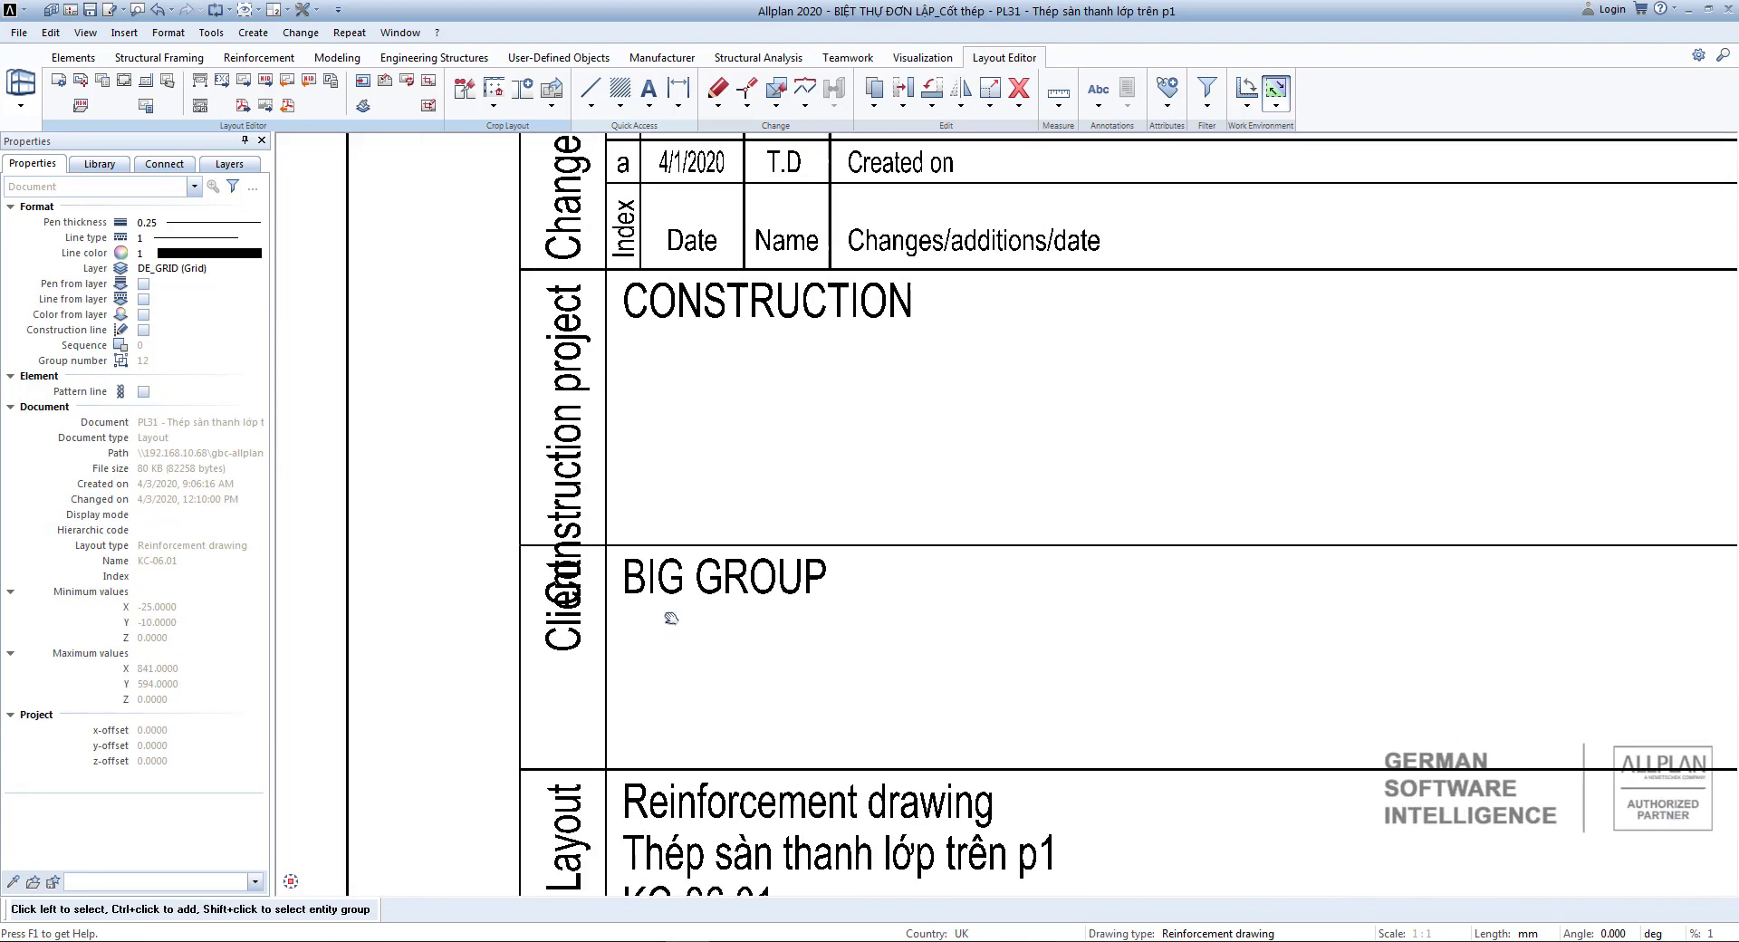
{"action": "scroll", "coordinate": [716, 471], "scroll_direction": "up", "scroll_amount": 3}
{"action": "scroll", "coordinate": [720, 541], "scroll_direction": "down", "scroll_amount": 3}
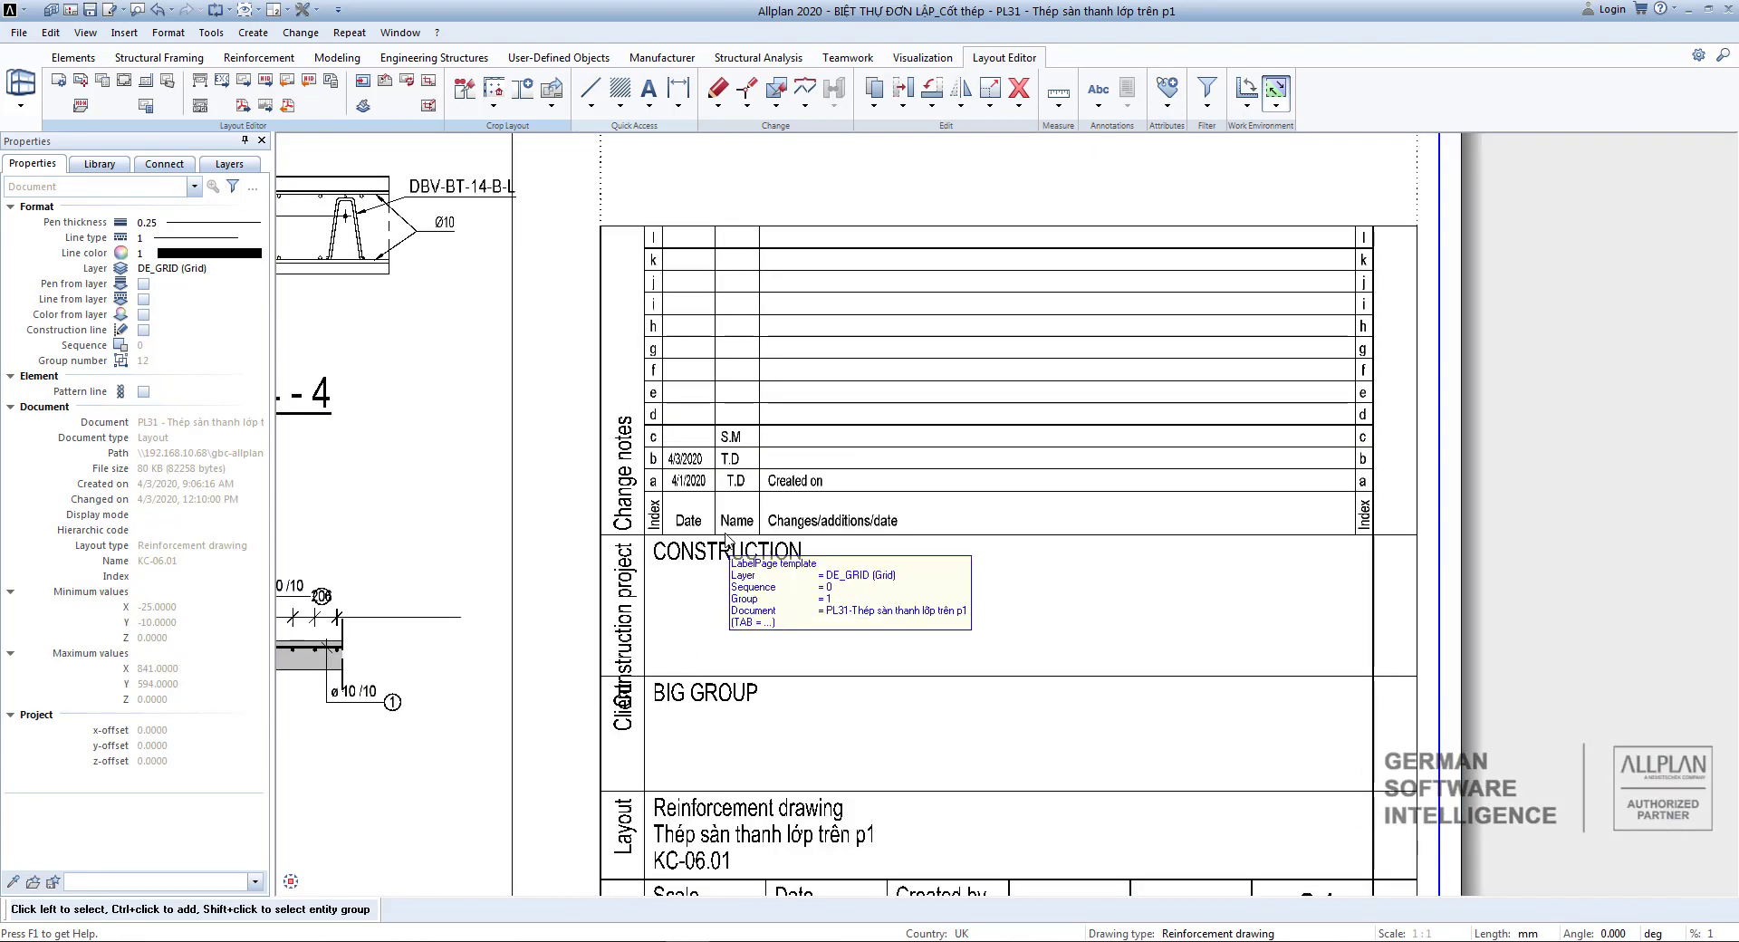
{"action": "scroll", "coordinate": [720, 544], "scroll_direction": "up", "scroll_amount": 3}
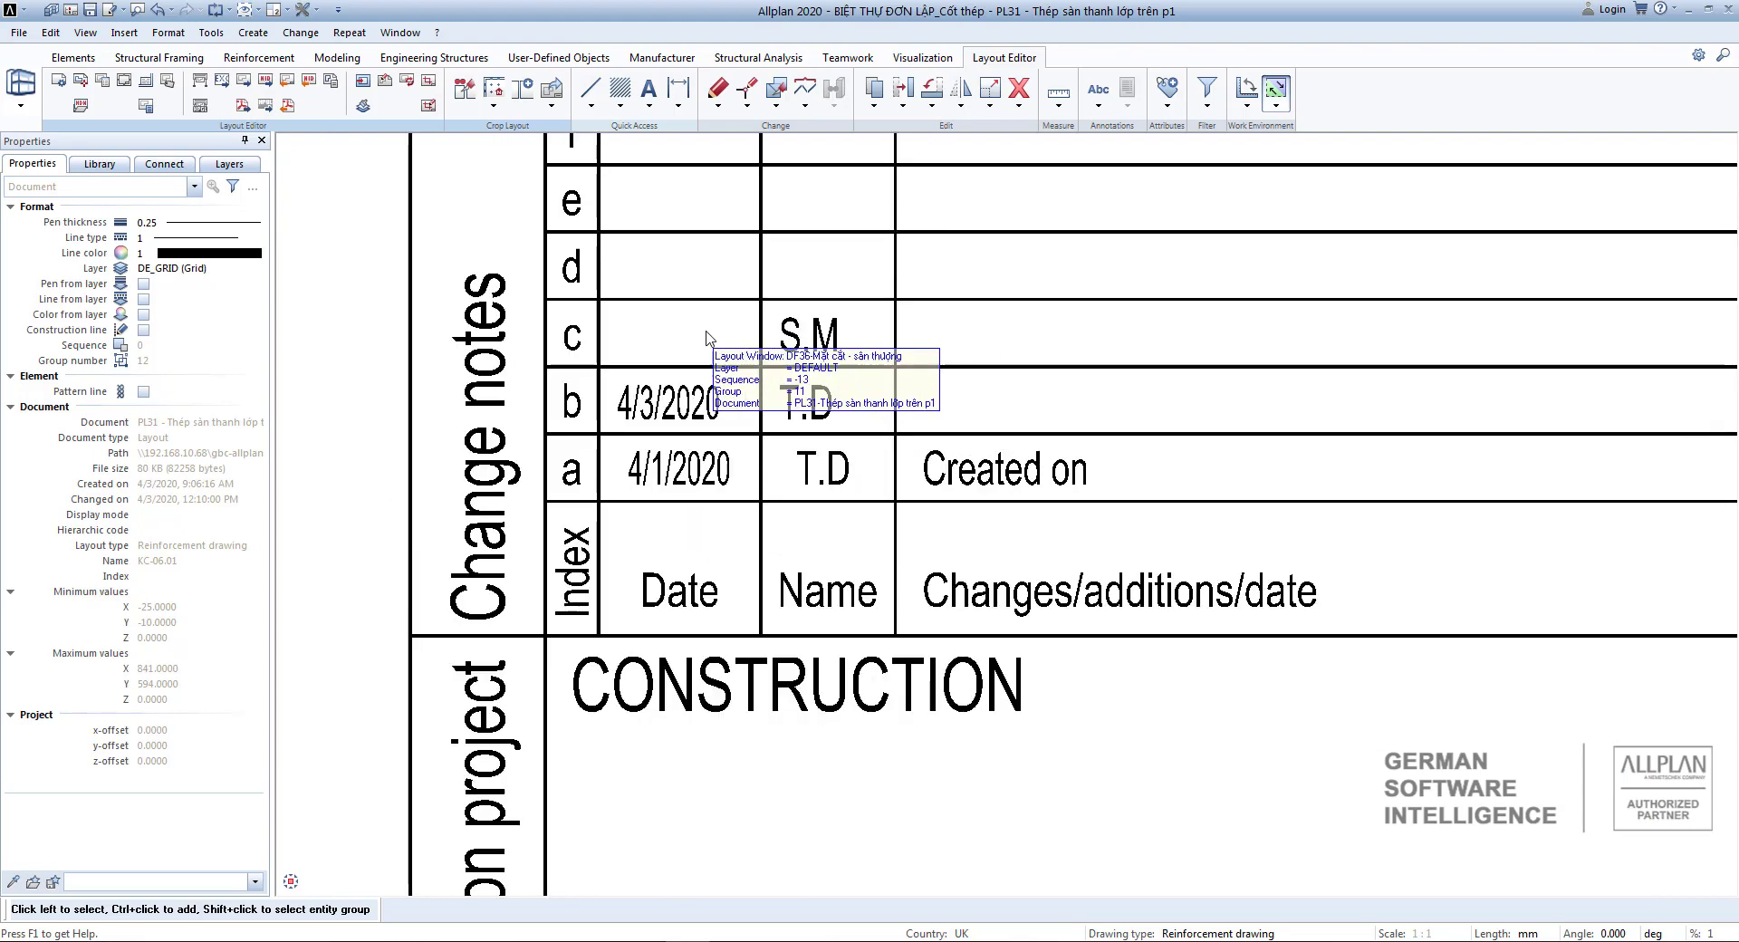
{"action": "scroll", "coordinate": [709, 338], "scroll_direction": "down", "scroll_amount": 3}
{"action": "scroll", "coordinate": [1037, 419], "scroll_direction": "up", "scroll_amount": 2}
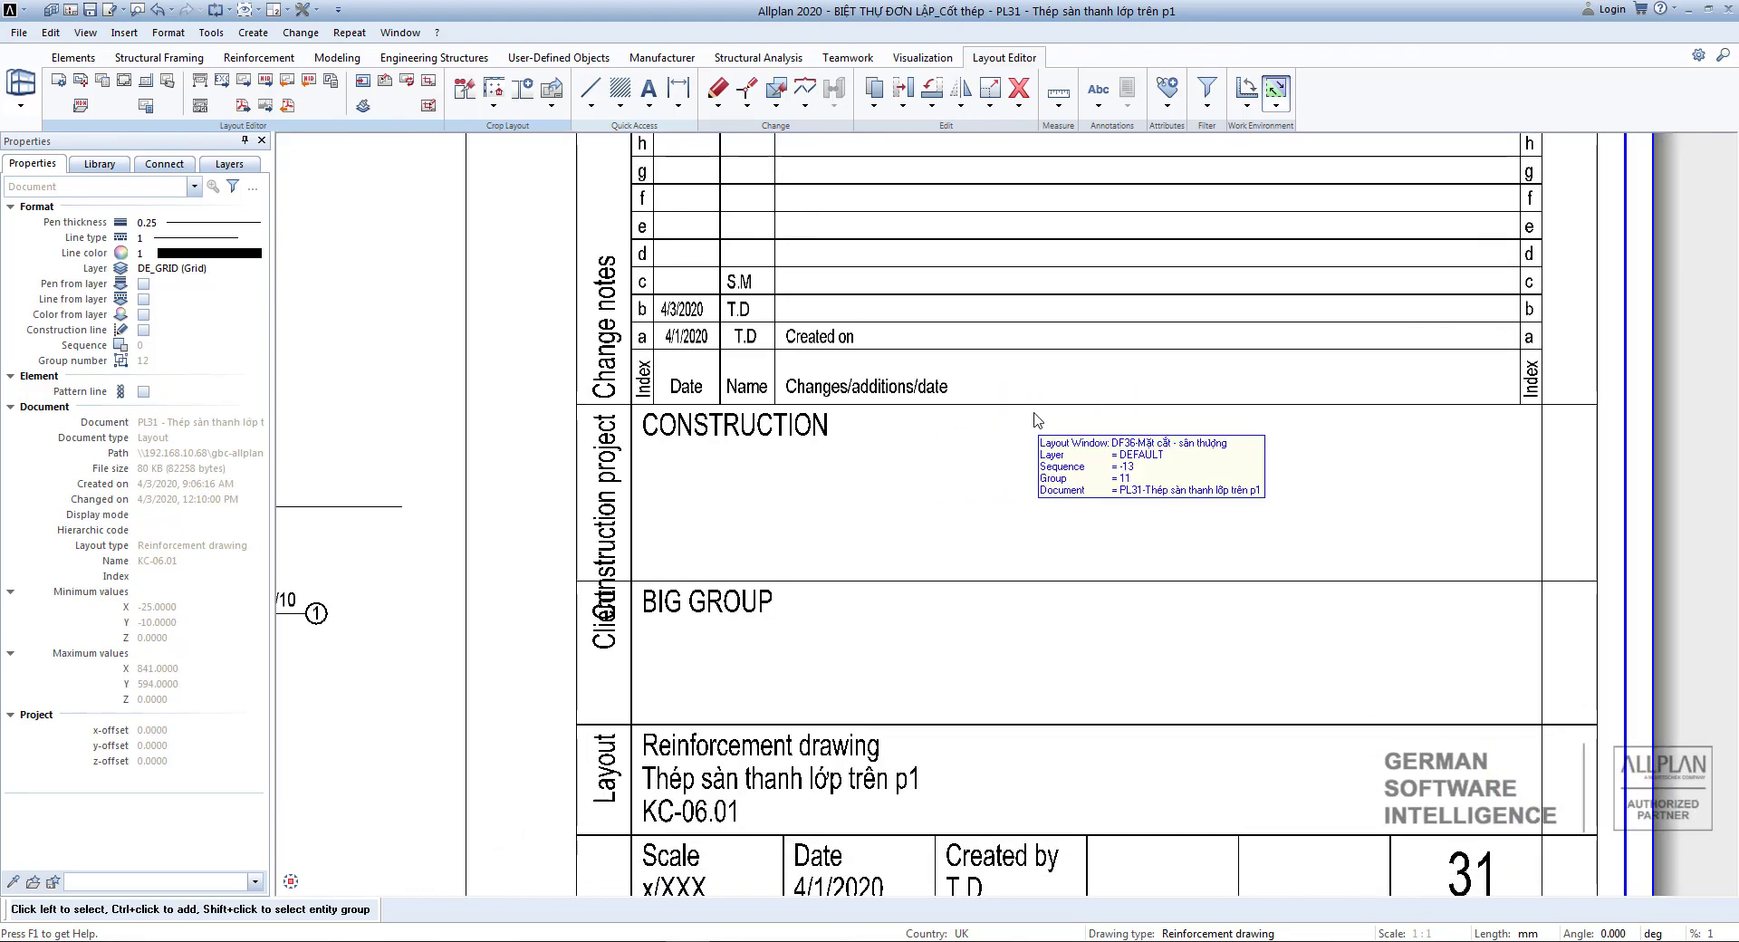
{"action": "scroll", "coordinate": [1037, 419], "scroll_direction": "down", "scroll_amount": 4}
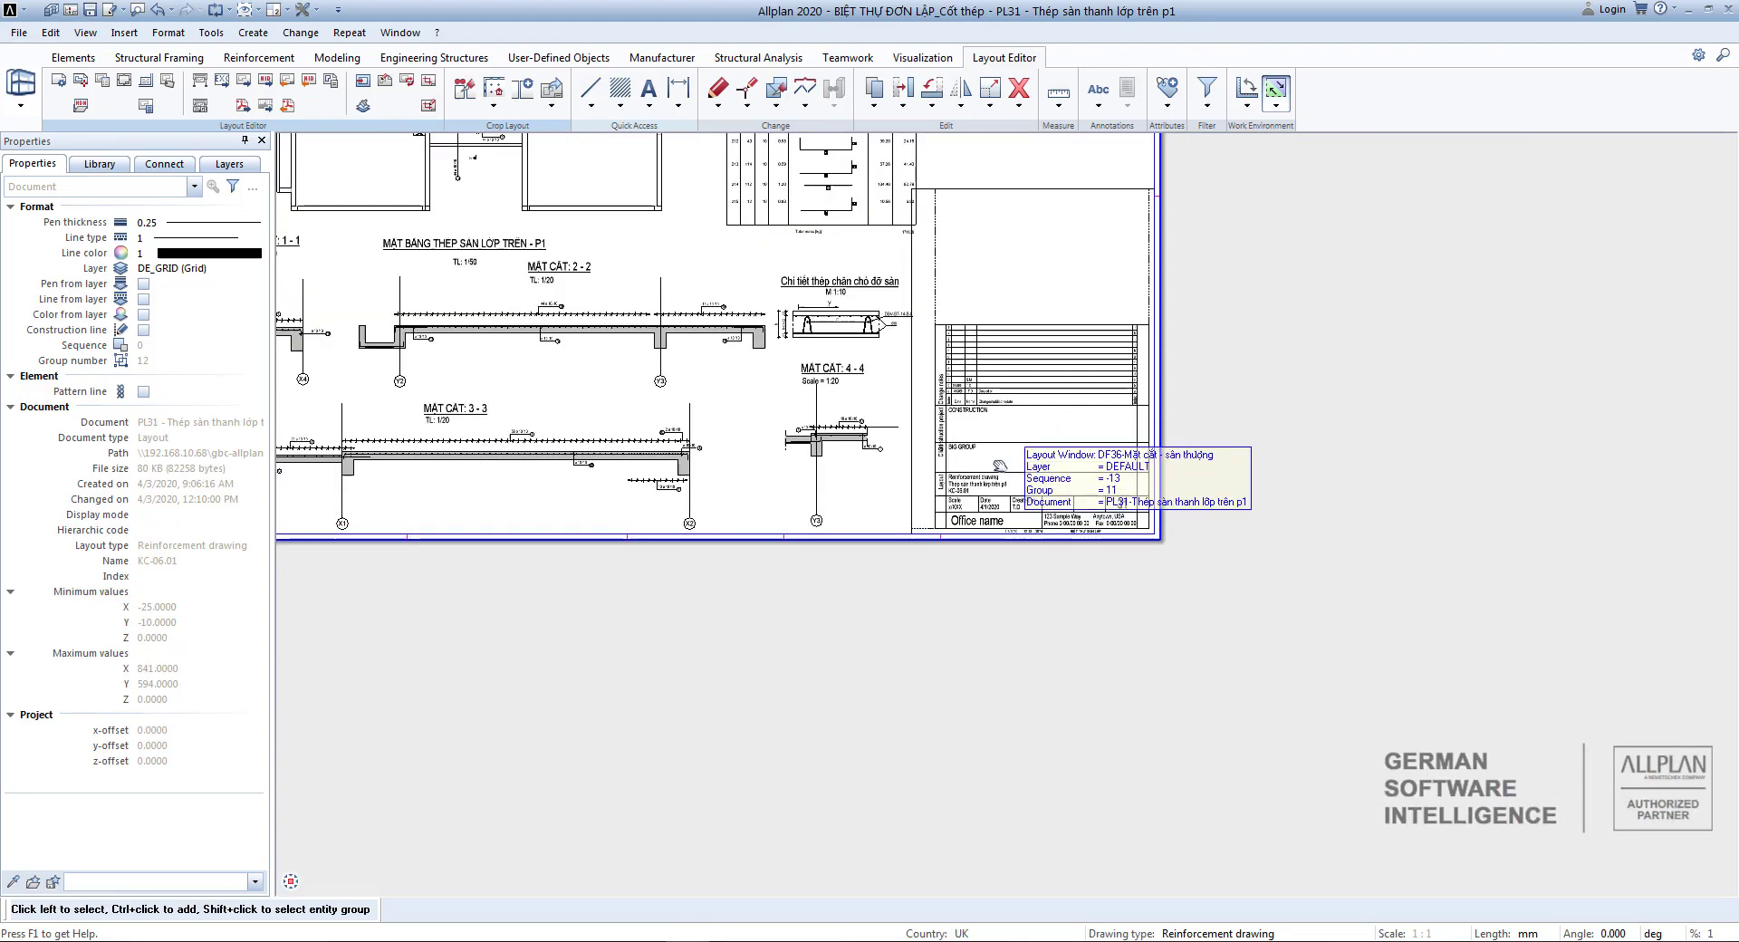
{"action": "scroll", "coordinate": [1026, 378], "scroll_direction": "up", "scroll_amount": 2}
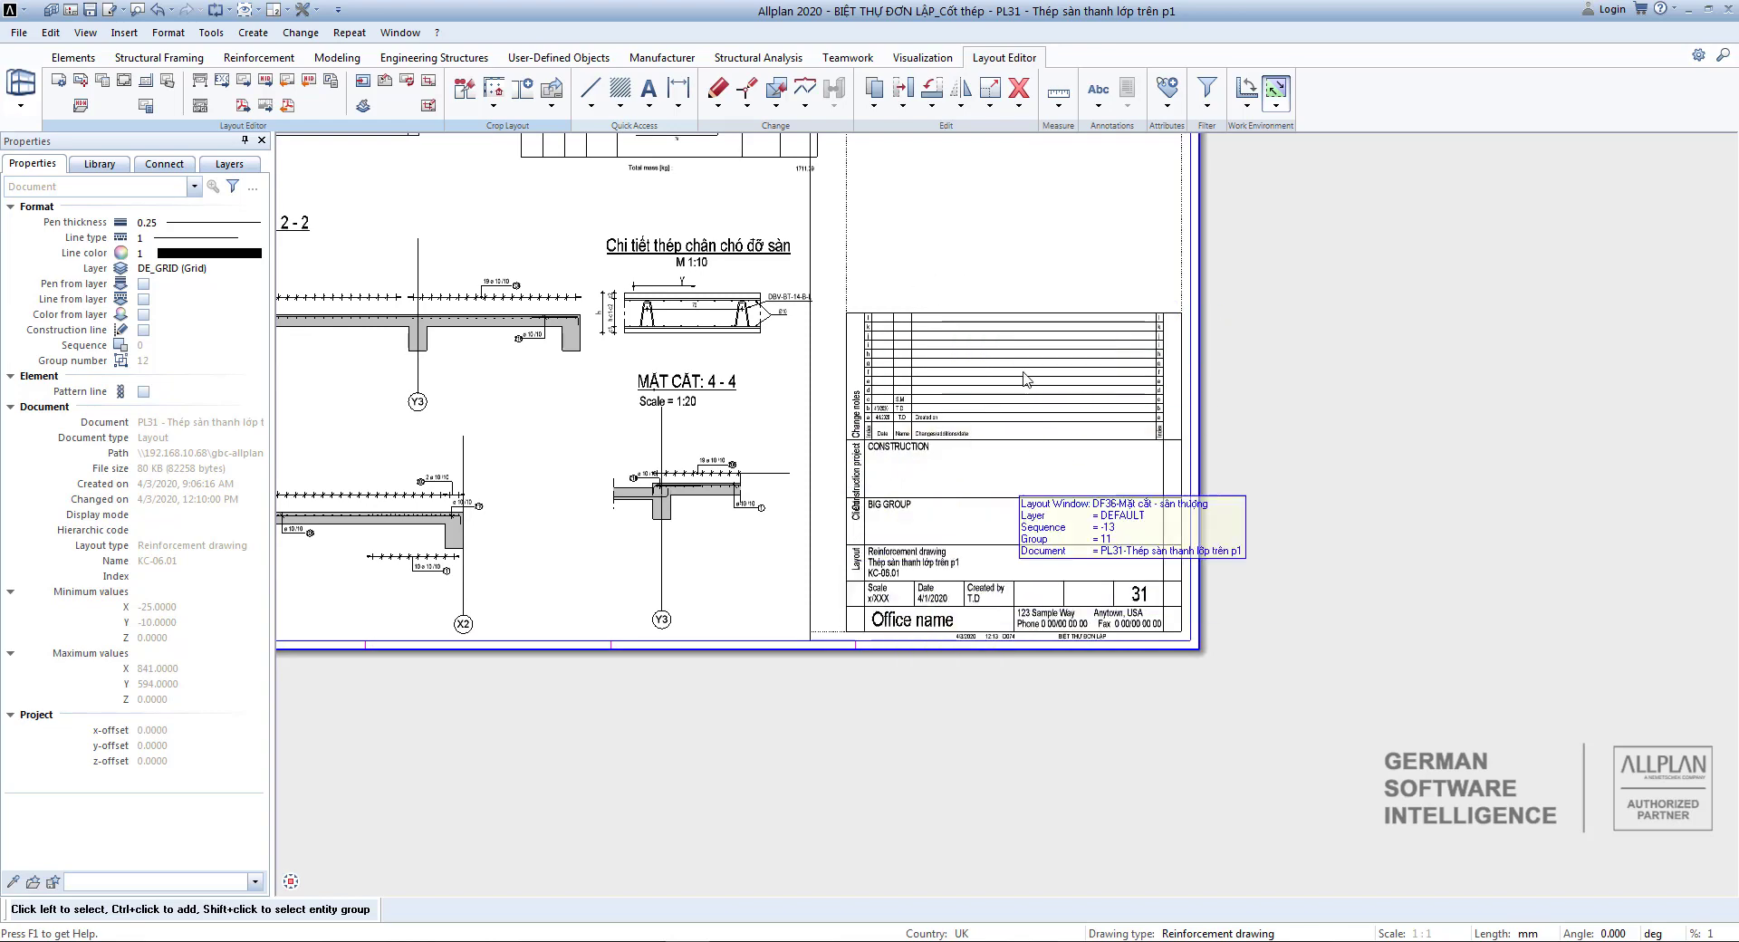
{"action": "scroll", "coordinate": [1042, 408], "scroll_direction": "down", "scroll_amount": 1}
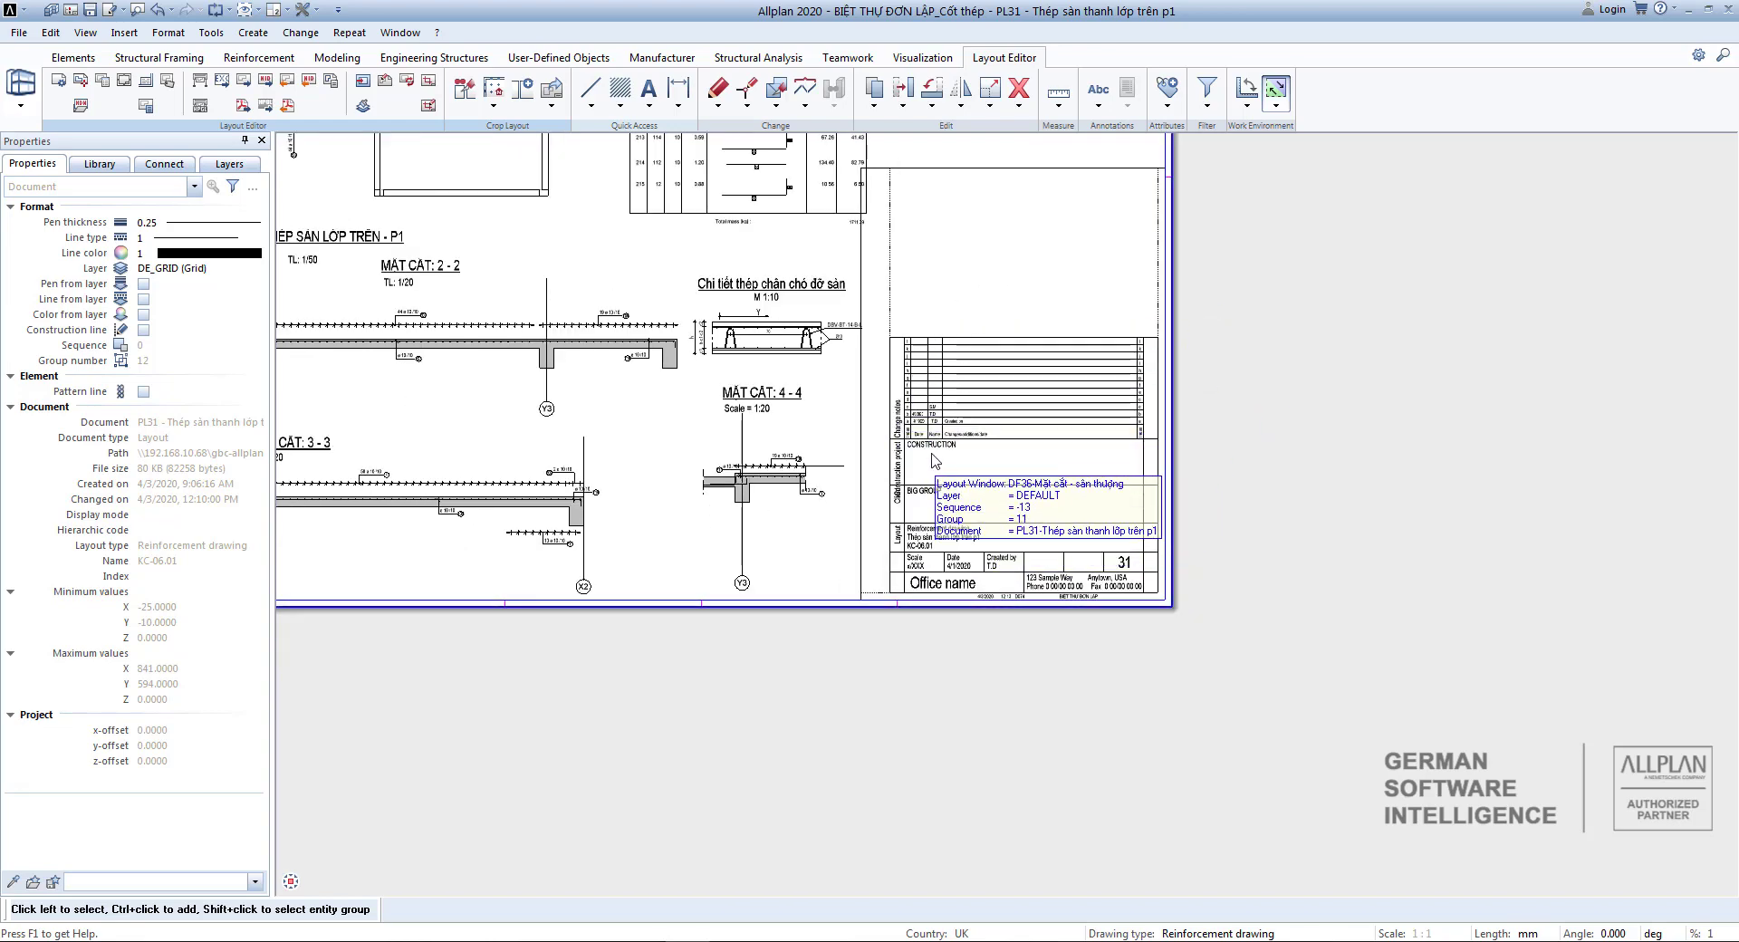
{"action": "scroll", "coordinate": [942, 452], "scroll_direction": "down", "scroll_amount": 1}
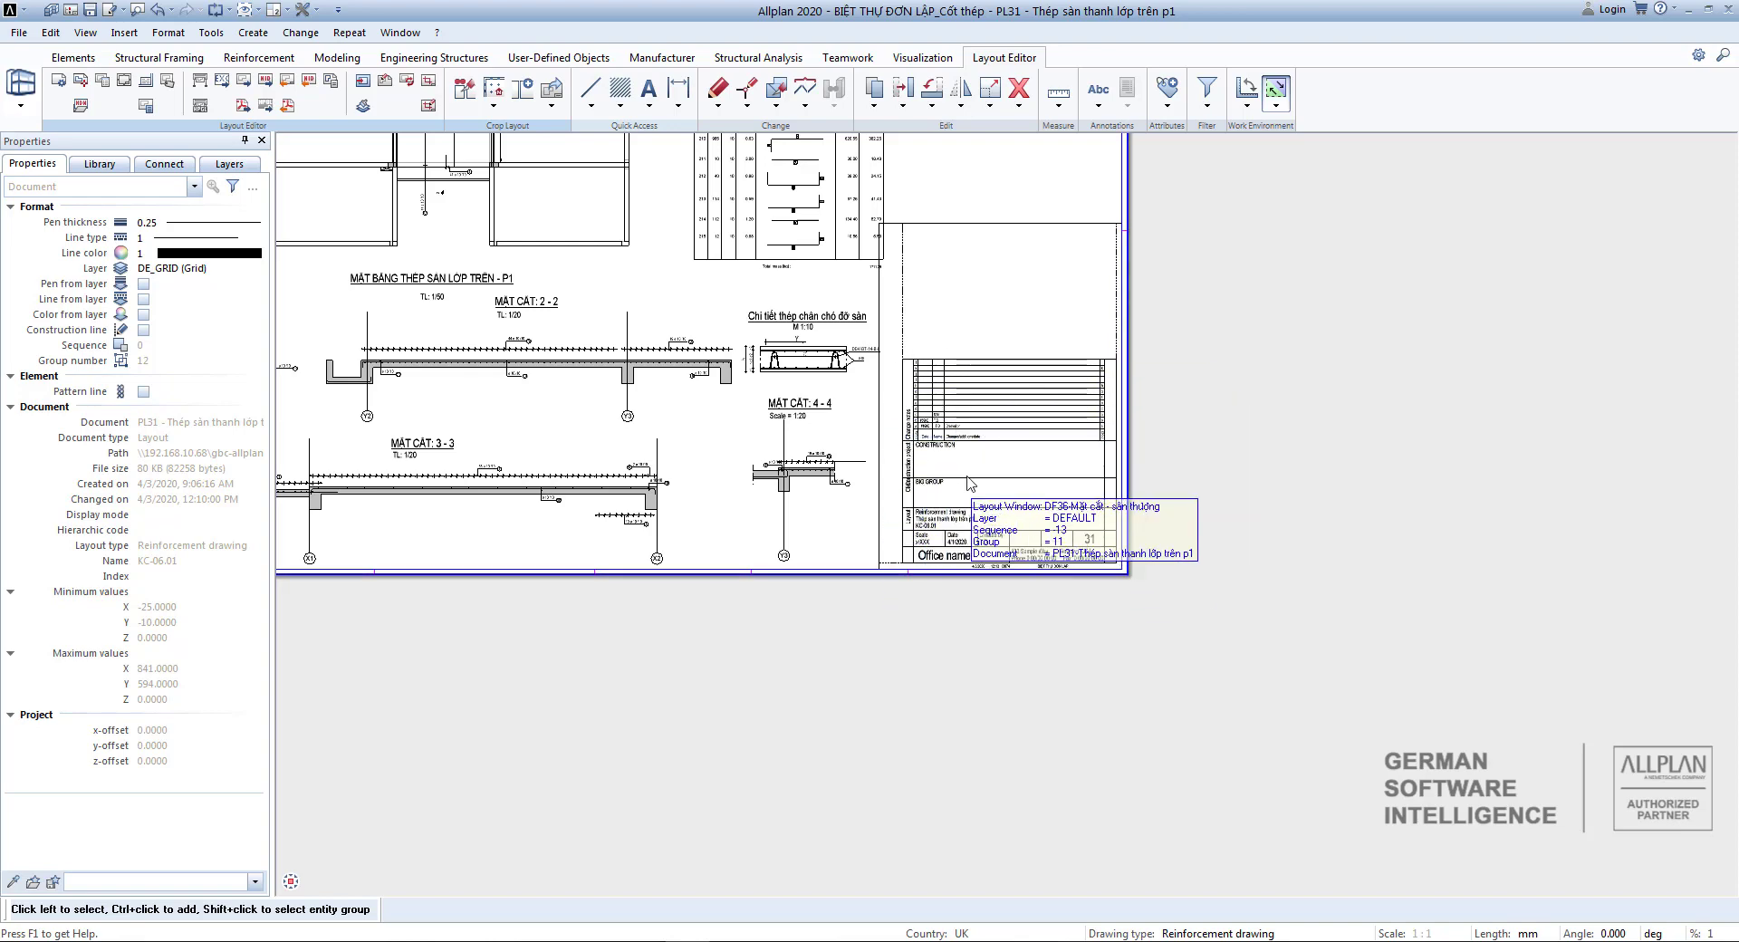
{"action": "scroll", "coordinate": [960, 504], "scroll_direction": "up", "scroll_amount": 2}
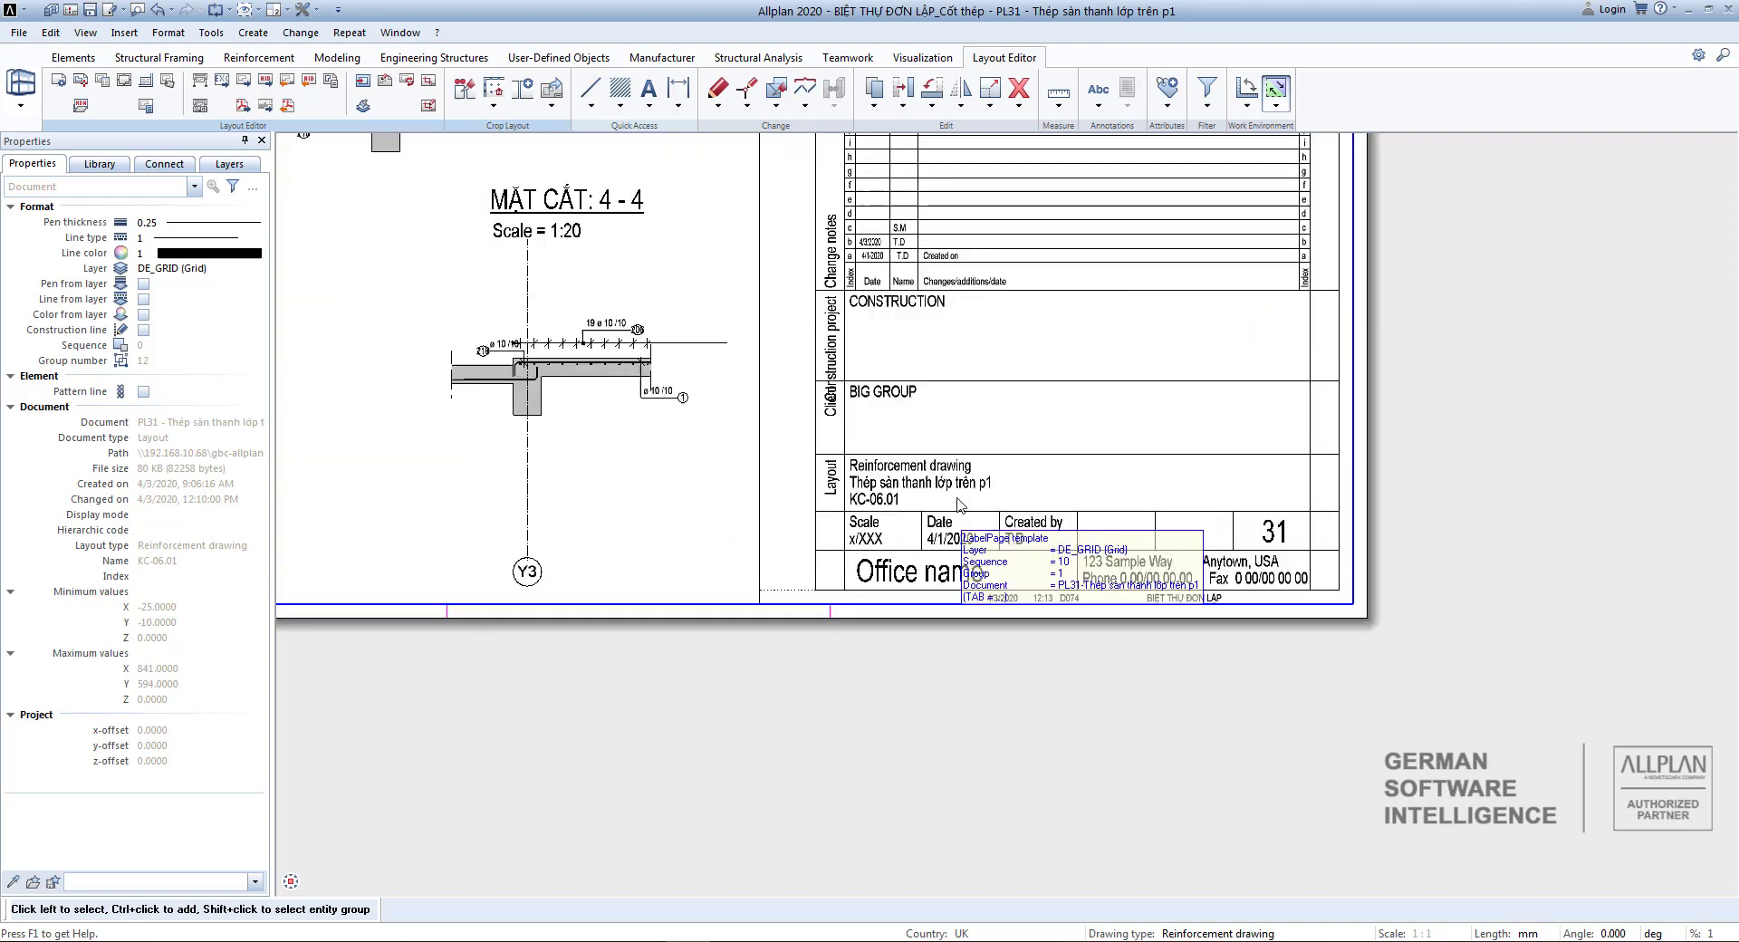
{"action": "scroll", "coordinate": [960, 505], "scroll_direction": "down", "scroll_amount": 3}
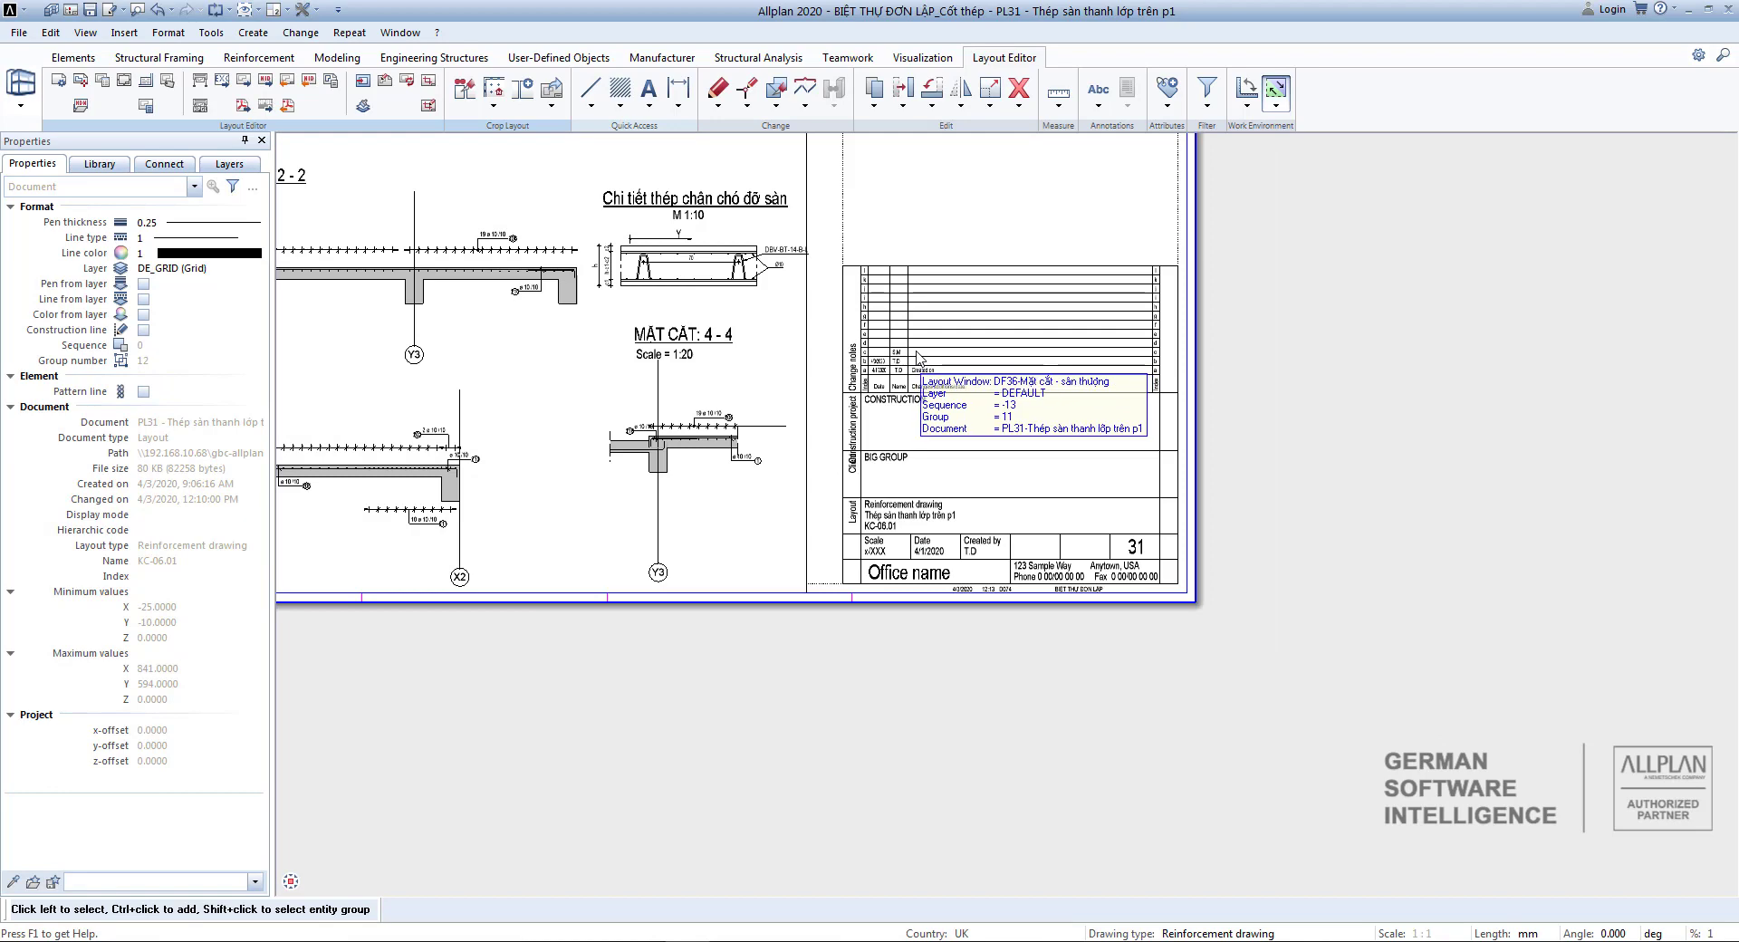